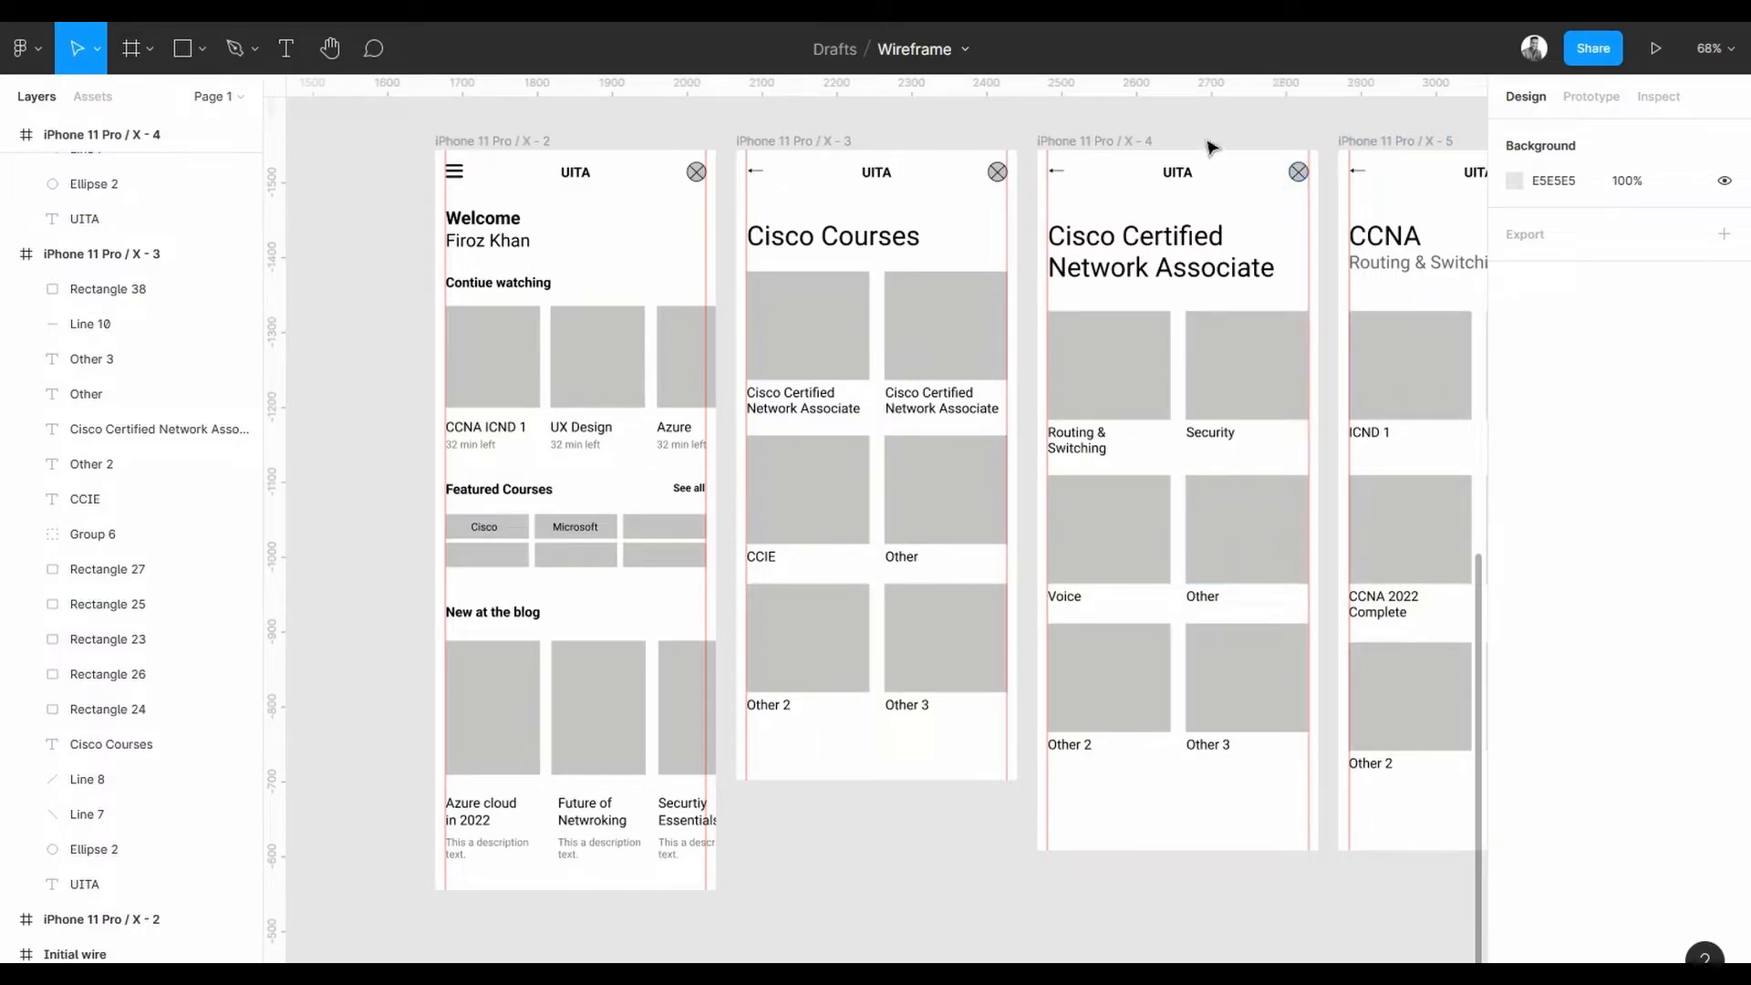
- Switch to prototyping and keep the Space Grey model for the iPhone 11 Pro preview device
{"action": "left_click", "coordinate": [1102, 138]}
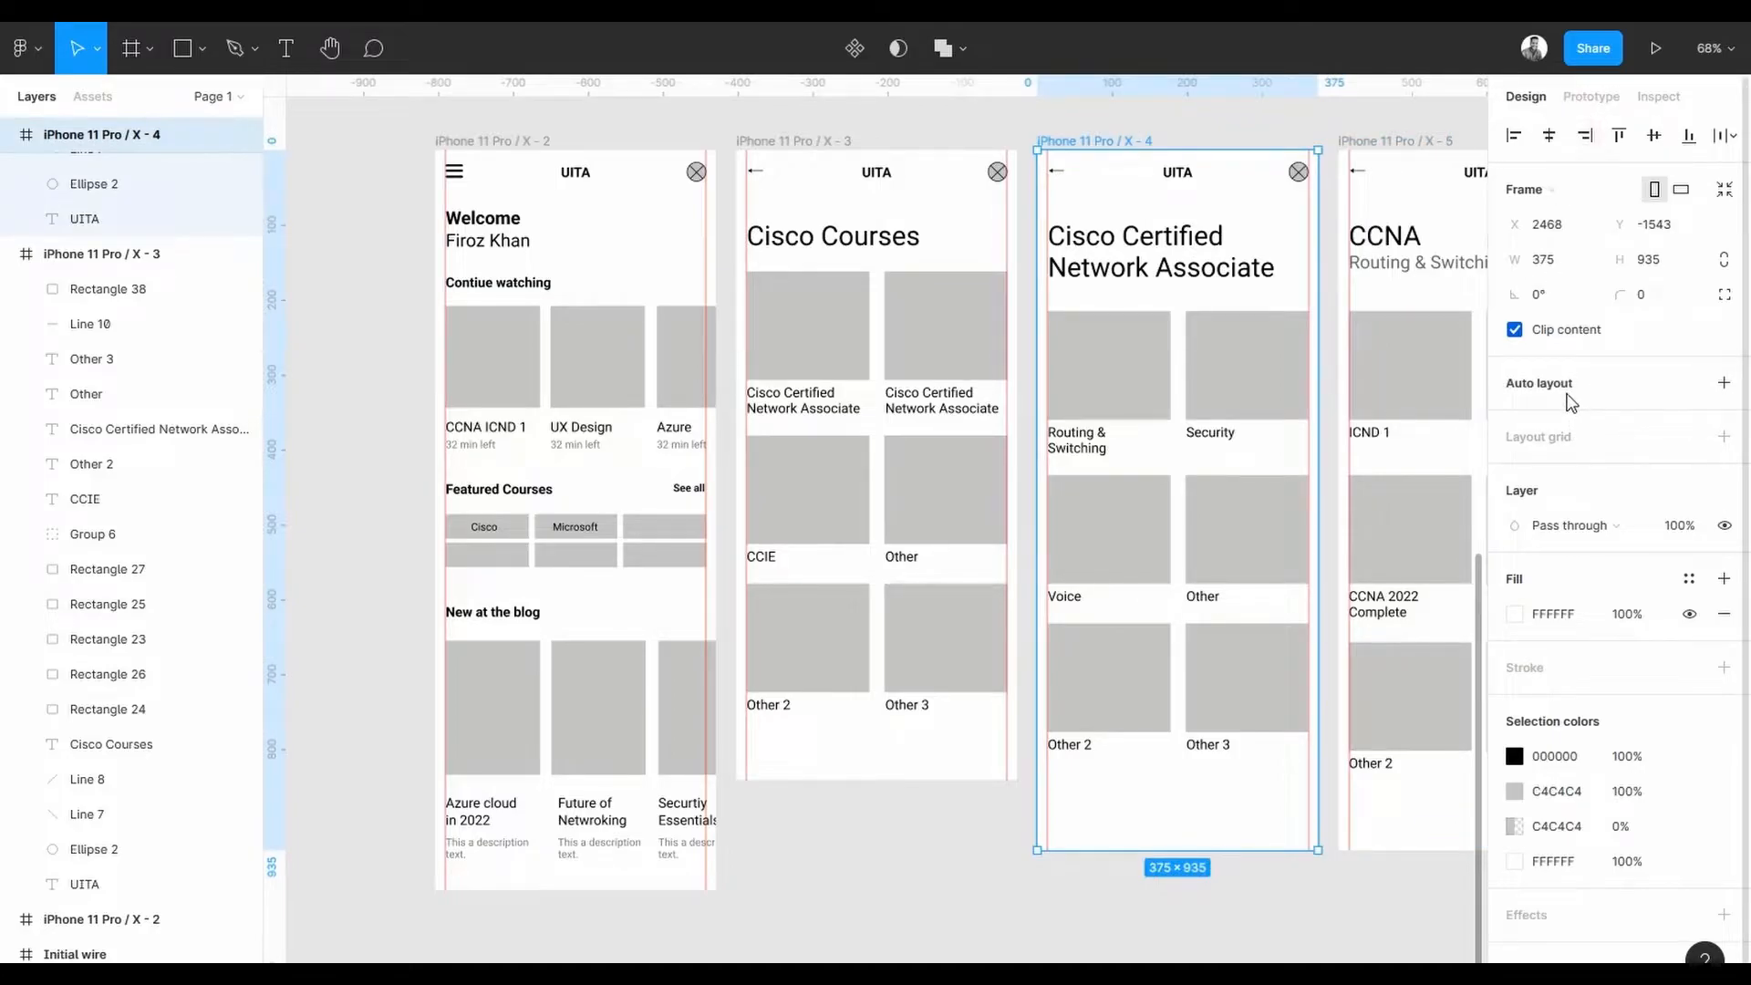
{"action": "left_click", "coordinate": [553, 220]}
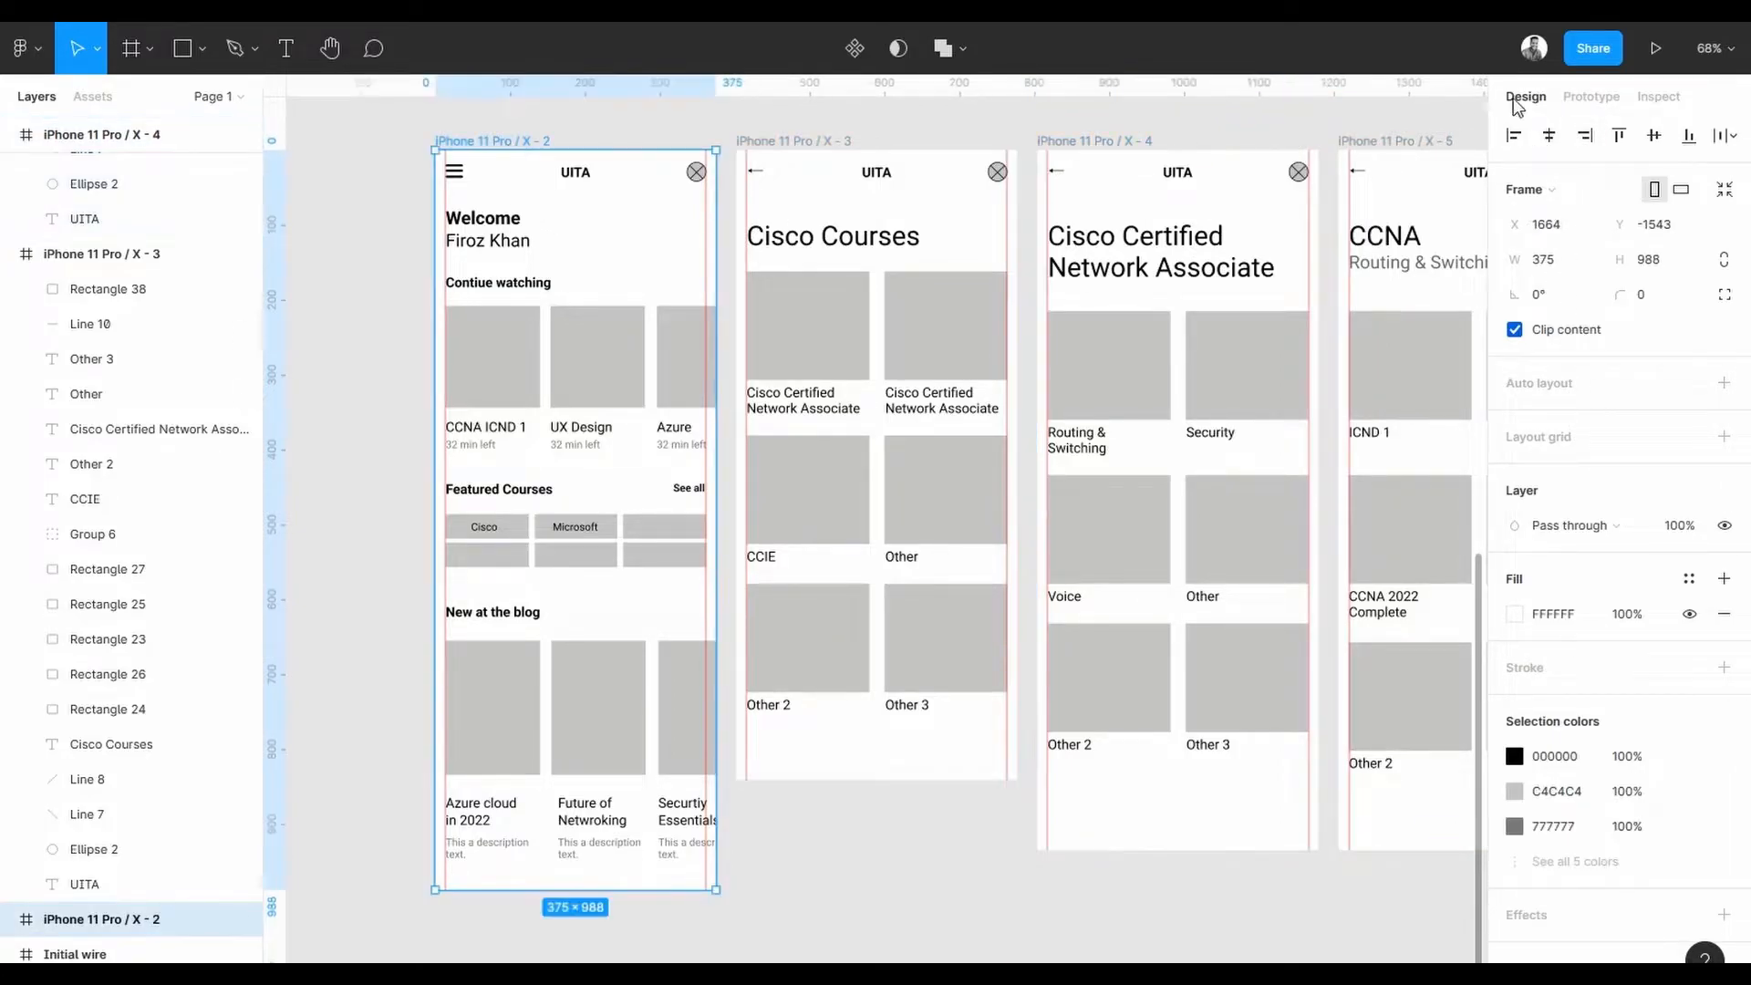
{"action": "left_click", "coordinate": [1591, 97]}
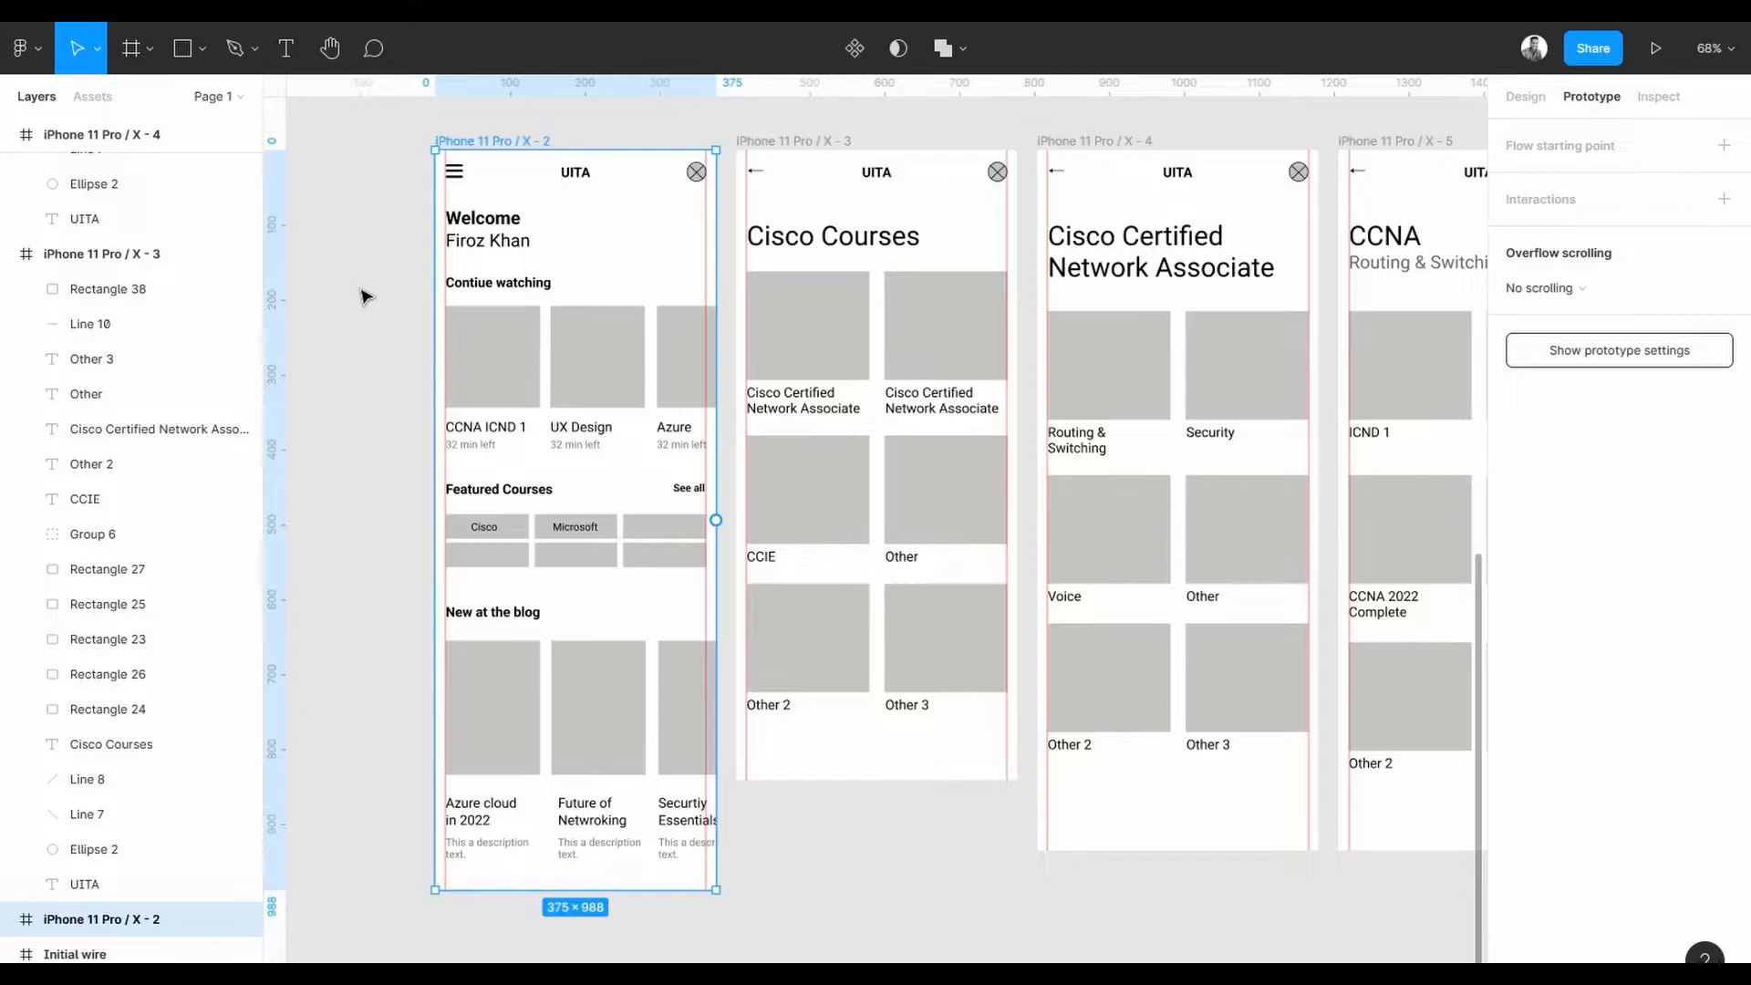
{"action": "left_click", "coordinate": [363, 235]}
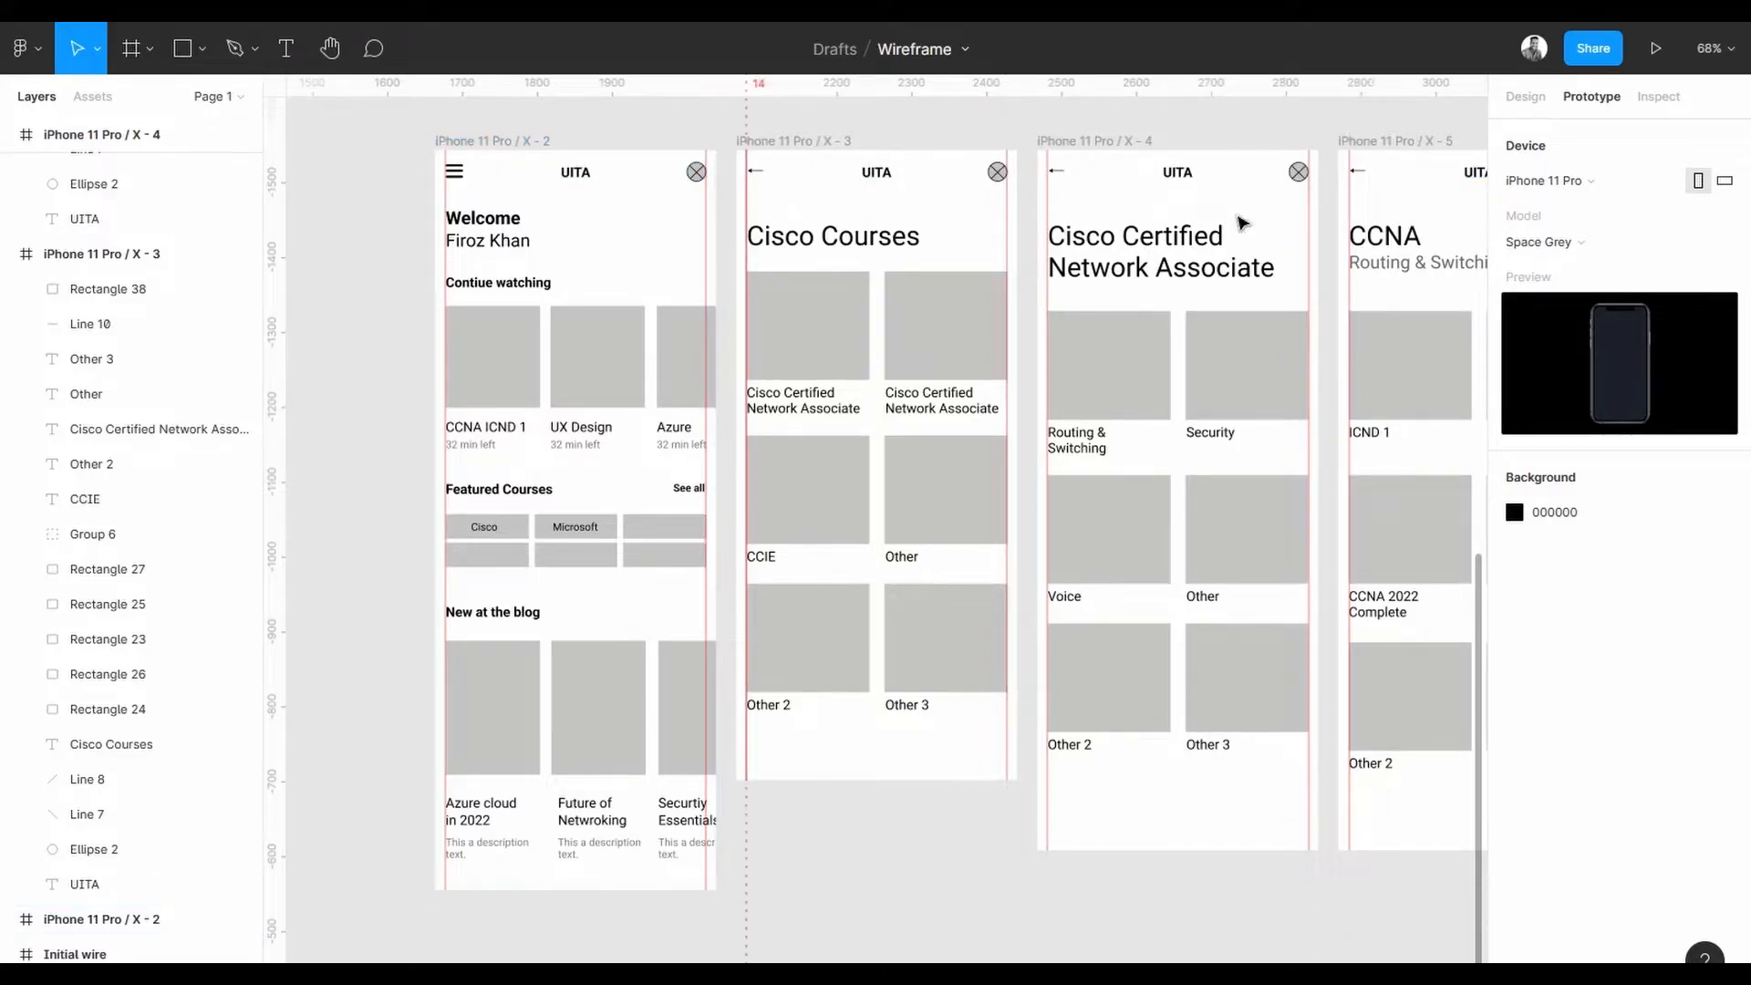
{"action": "left_click", "coordinate": [1569, 187]}
{"action": "left_click", "coordinate": [1567, 276]}
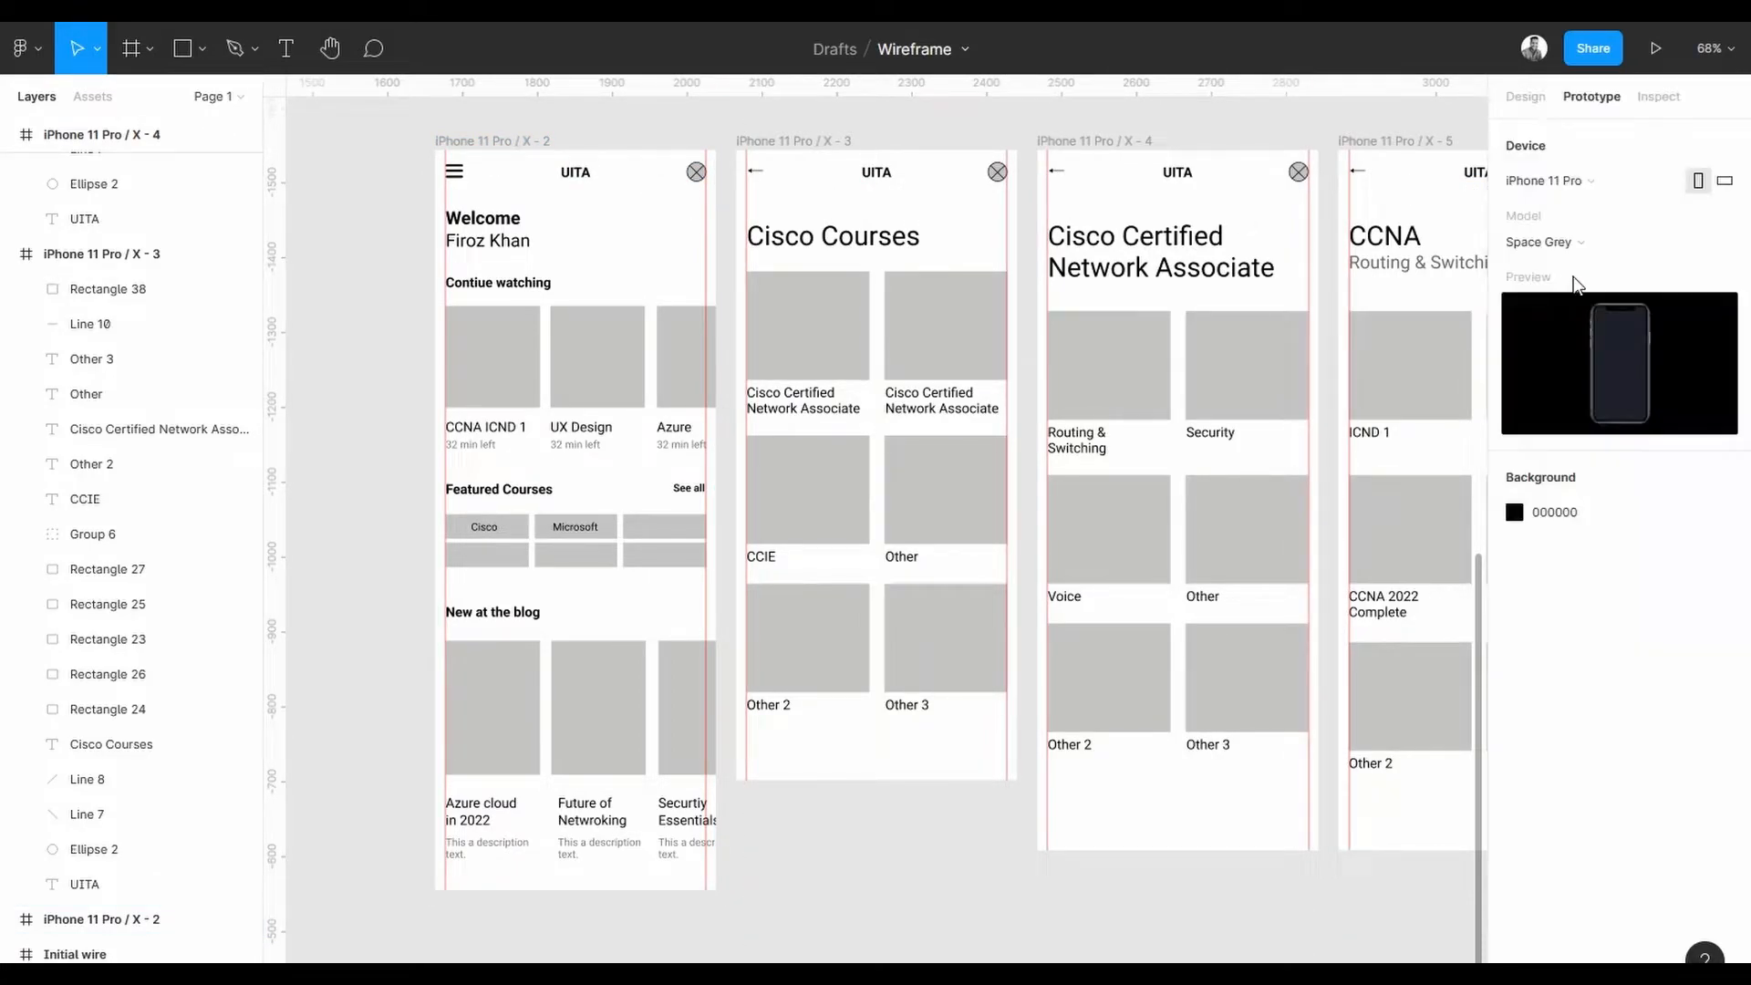
{"action": "left_click", "coordinate": [1583, 255]}
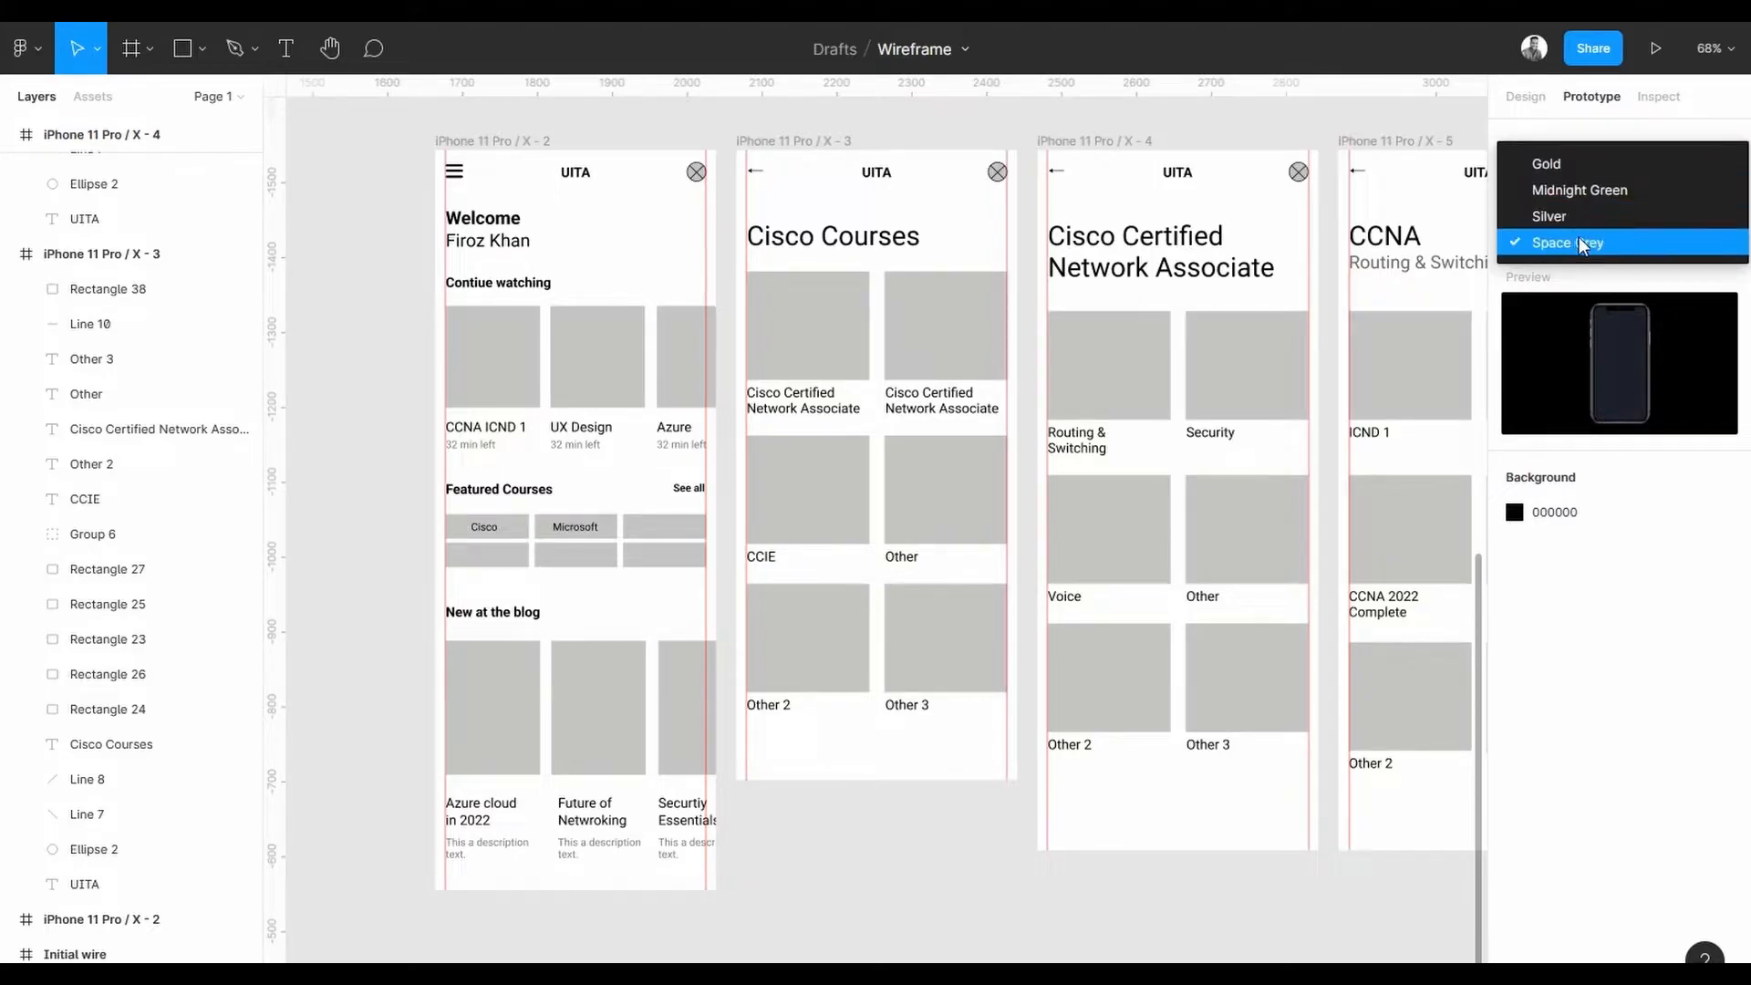
{"action": "left_click", "coordinate": [1578, 243]}
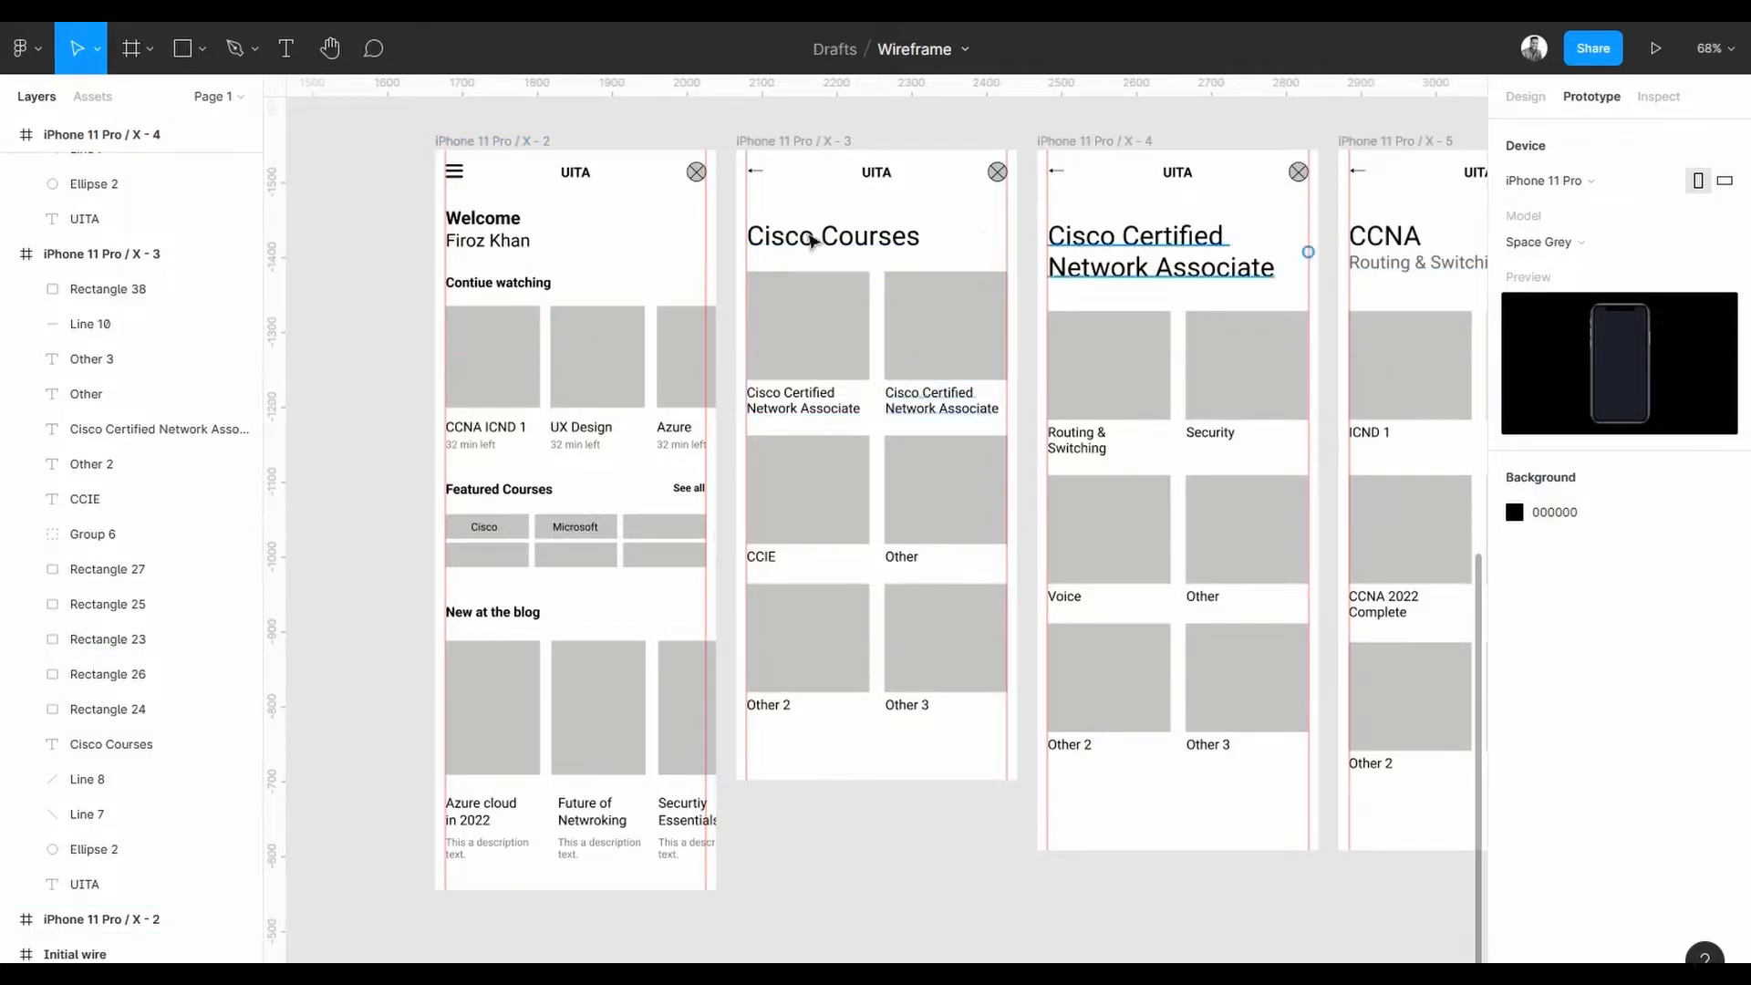
- Try to link the whole Welcome frame to the Cisco Courses frame with an On tap interaction
{"action": "left_click", "coordinate": [502, 179]}
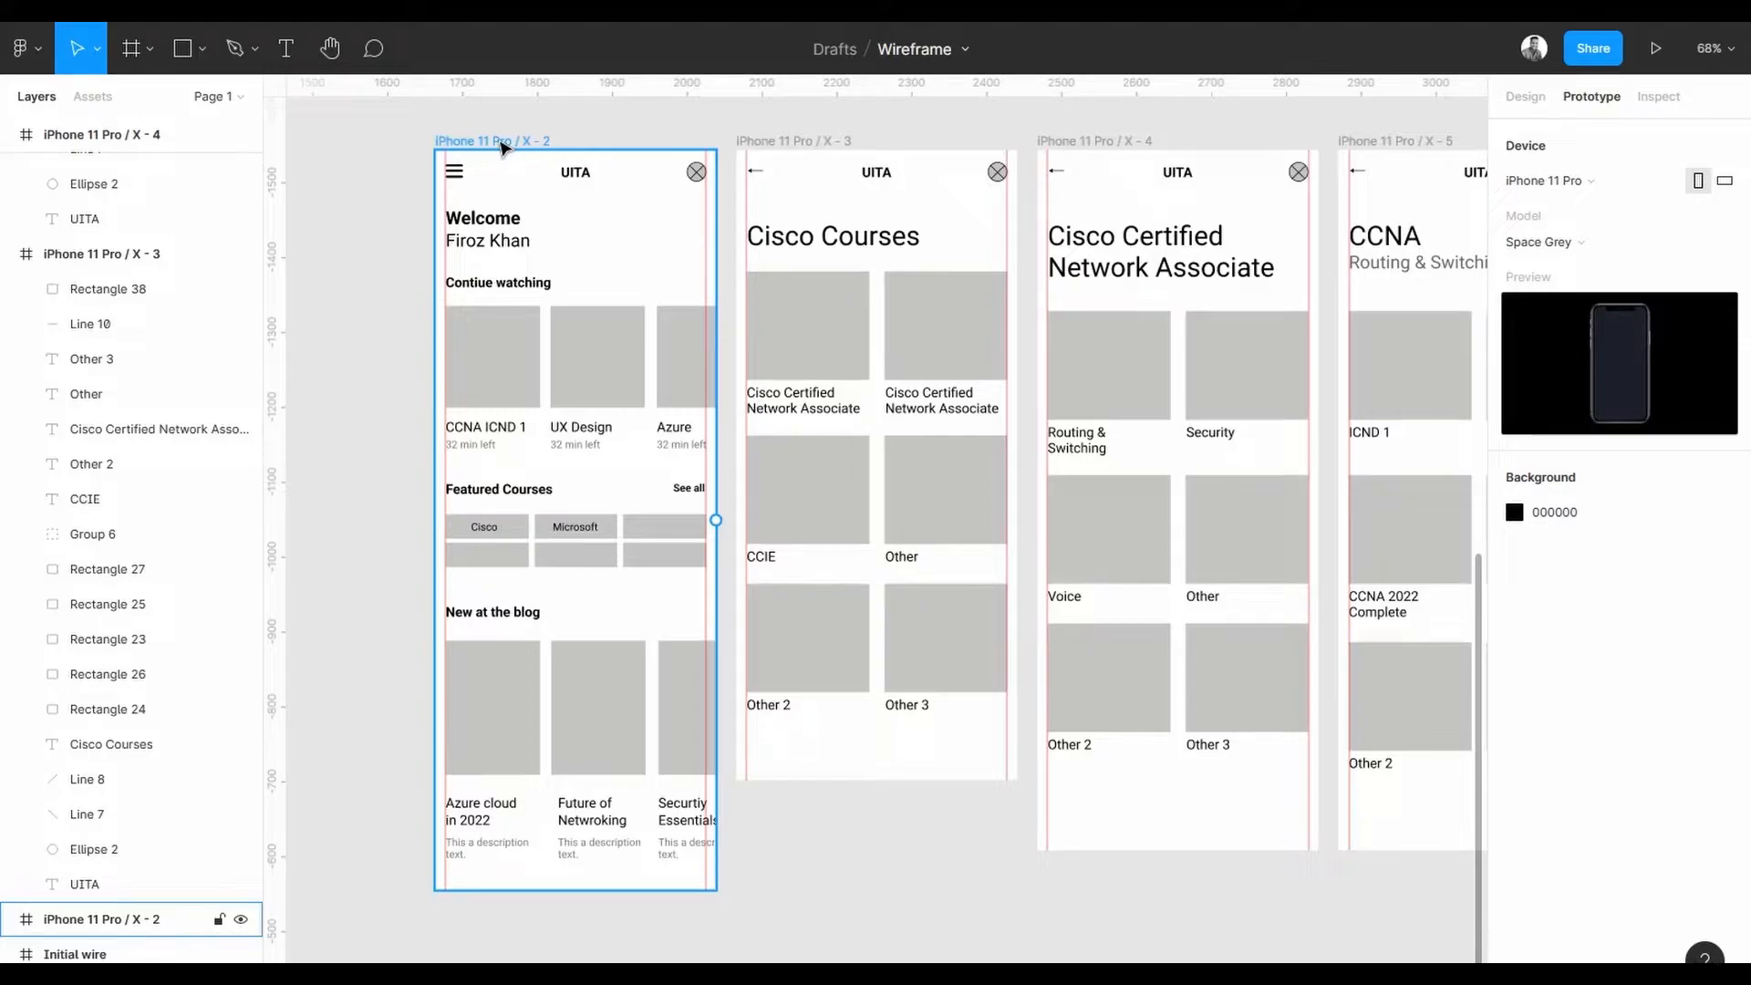
{"action": "left_click", "coordinate": [502, 146]}
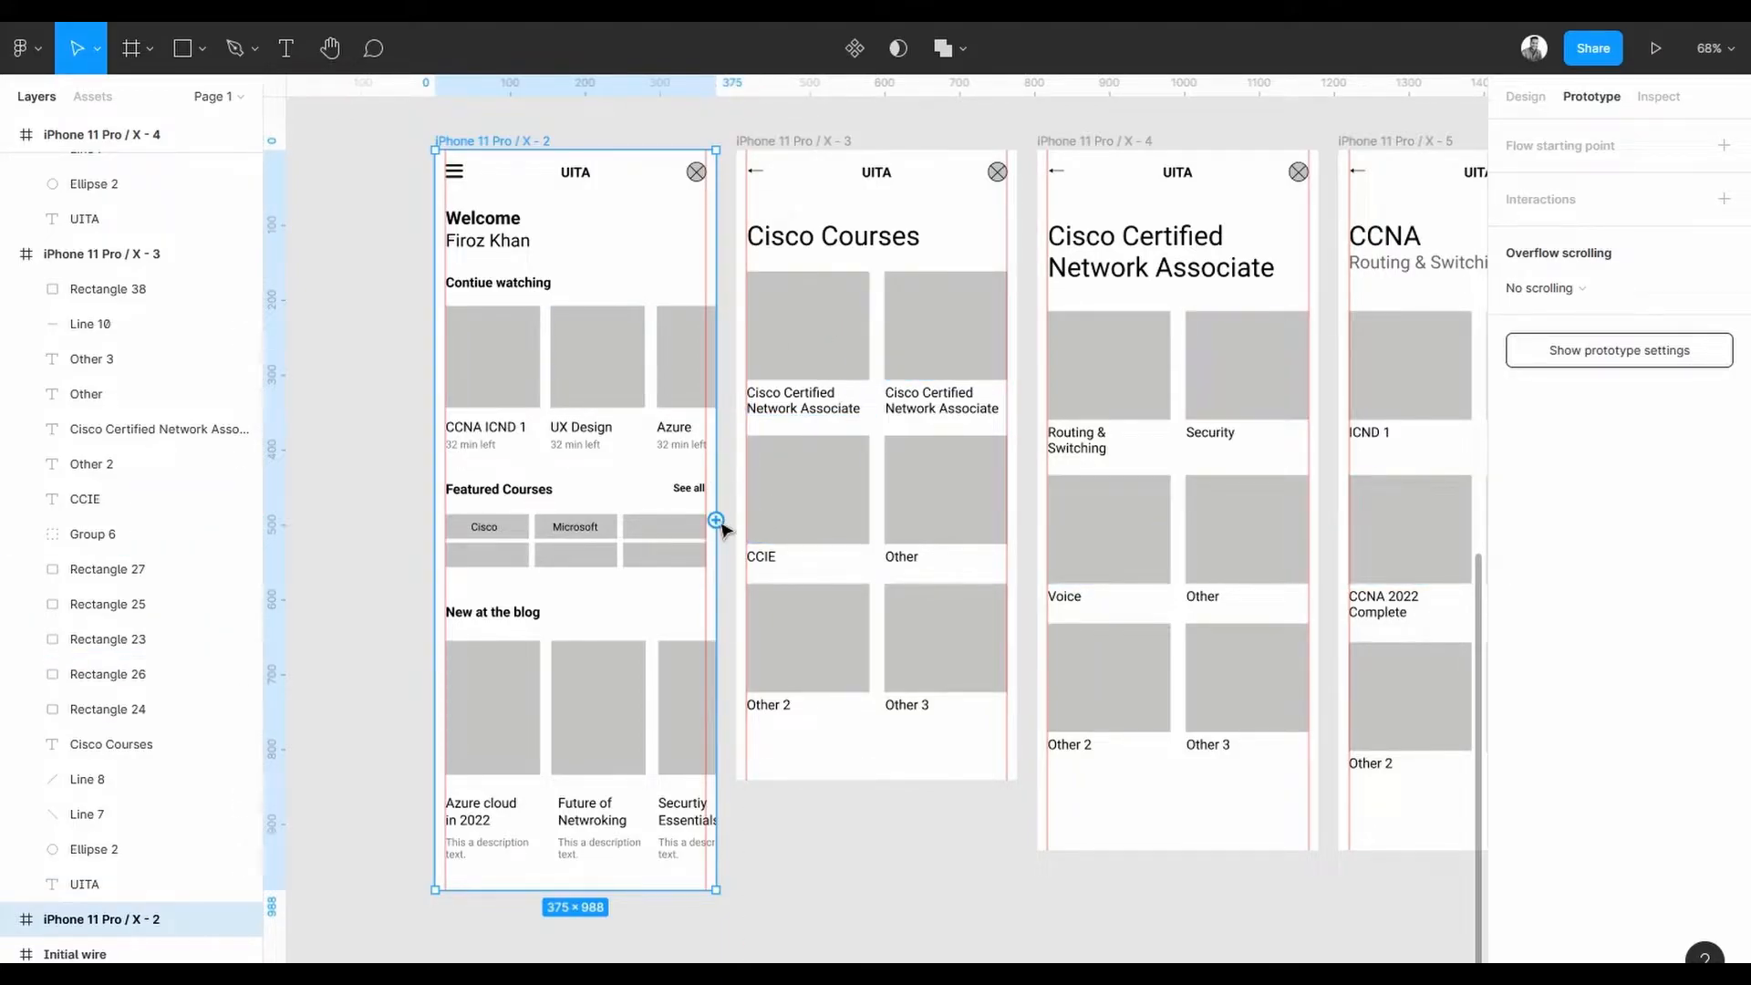
{"action": "left_click_drag", "start_coordinate": [717, 520], "coordinate": [765, 424]}
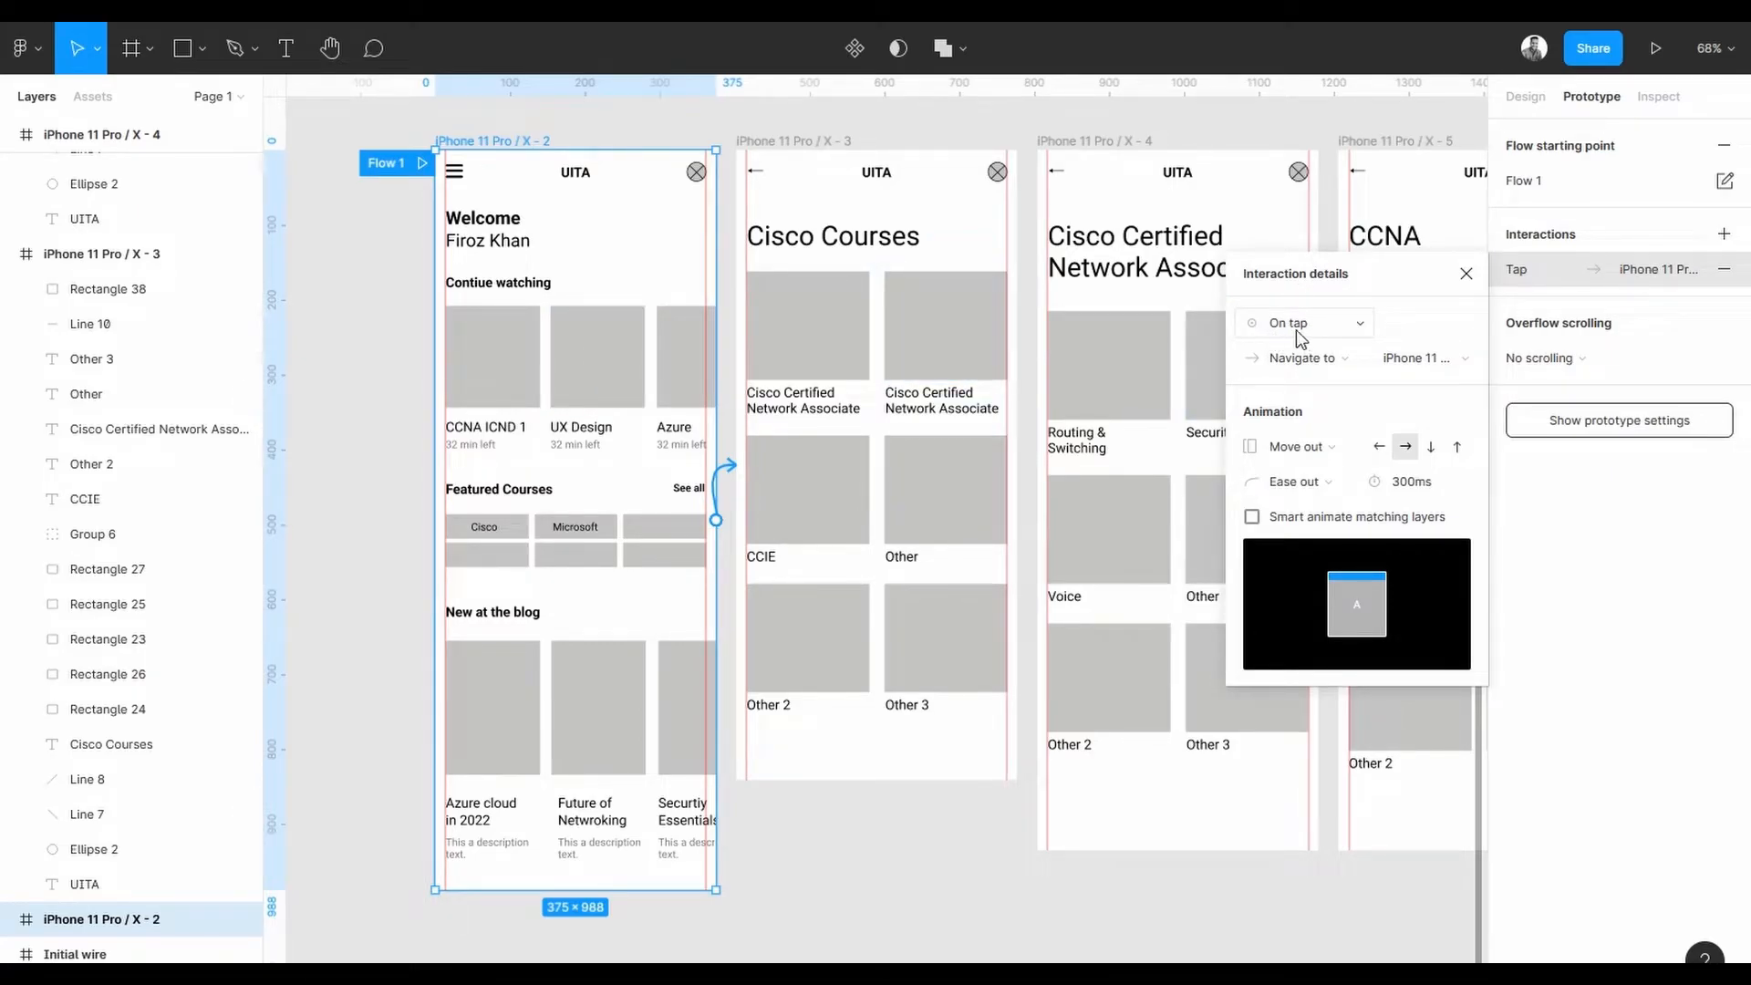
{"action": "left_click", "coordinate": [1351, 329]}
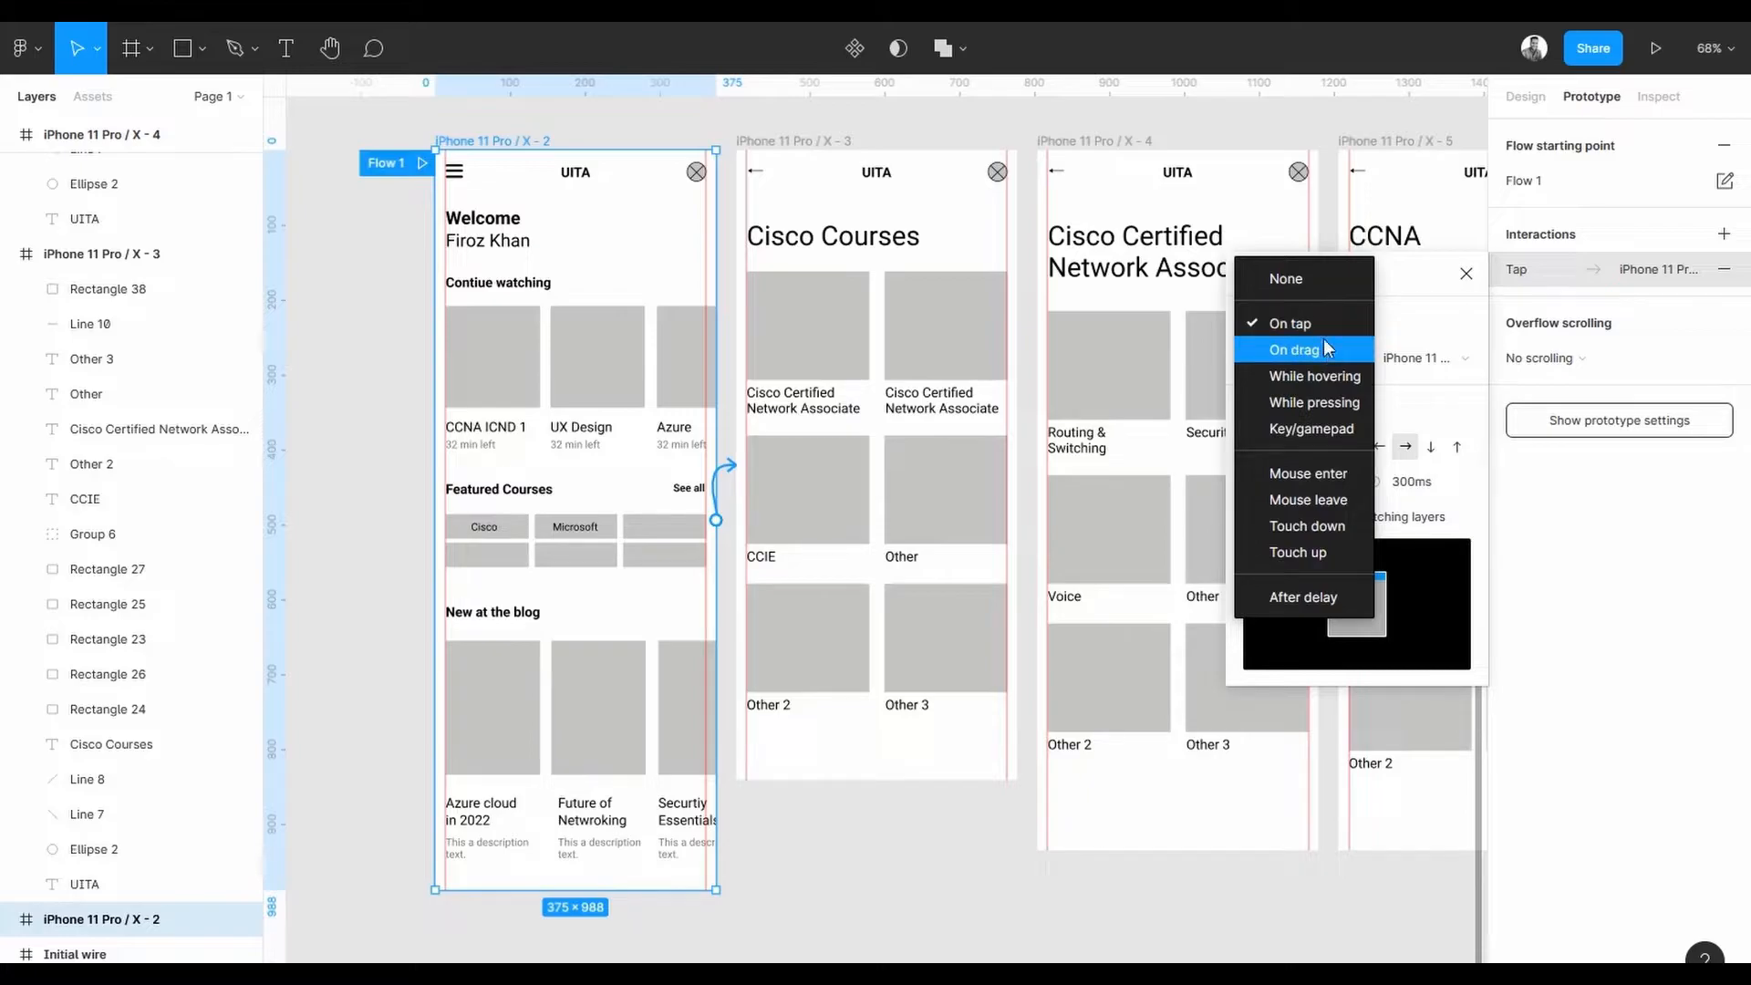
{"action": "left_click", "coordinate": [1317, 326]}
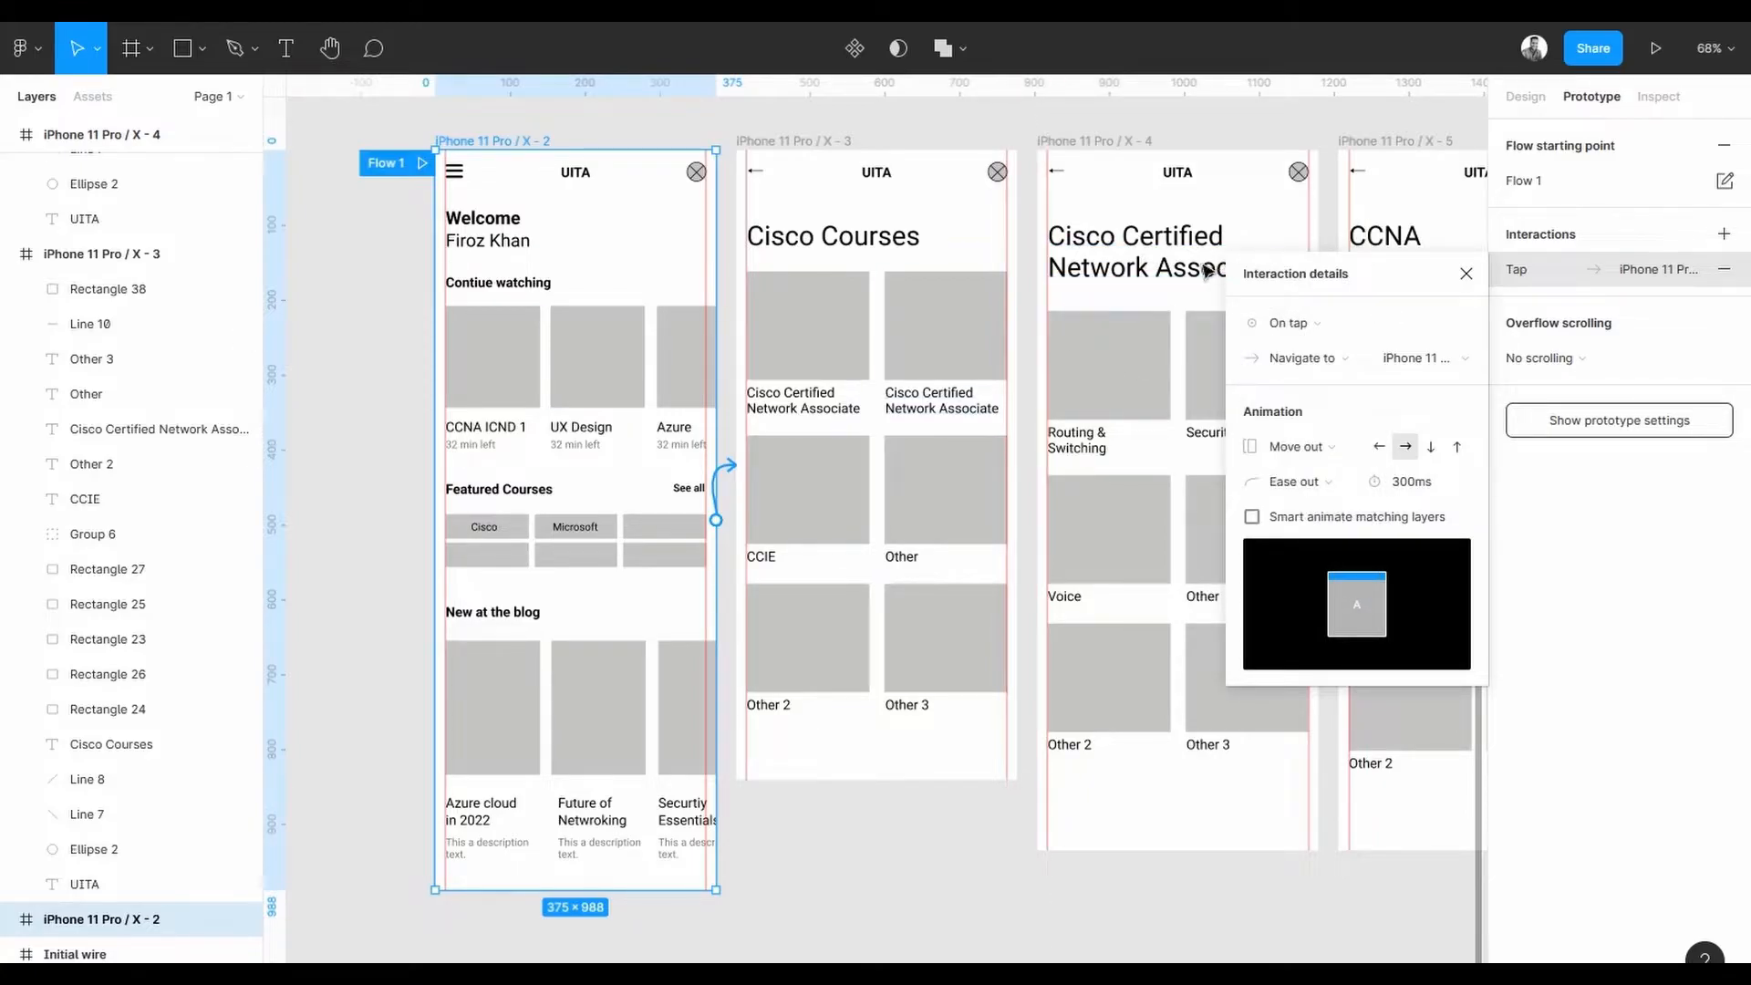
{"action": "left_click", "coordinate": [1467, 275]}
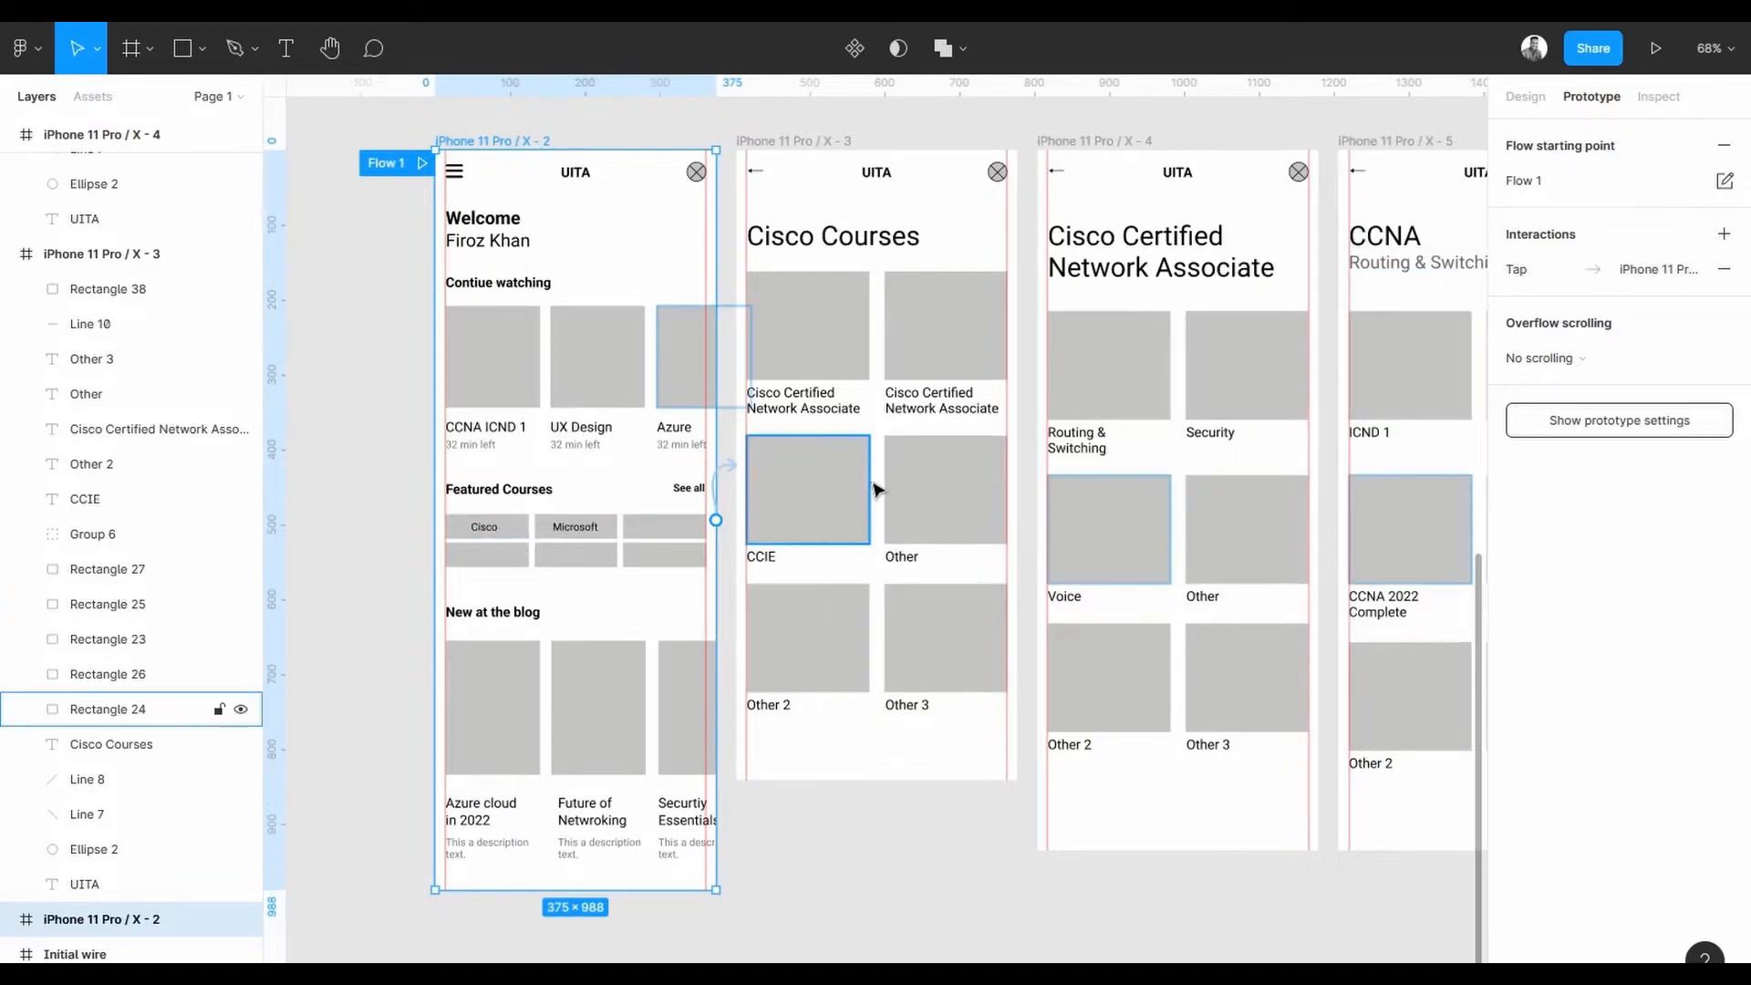
{"action": "key", "text": "ctrl+z"}
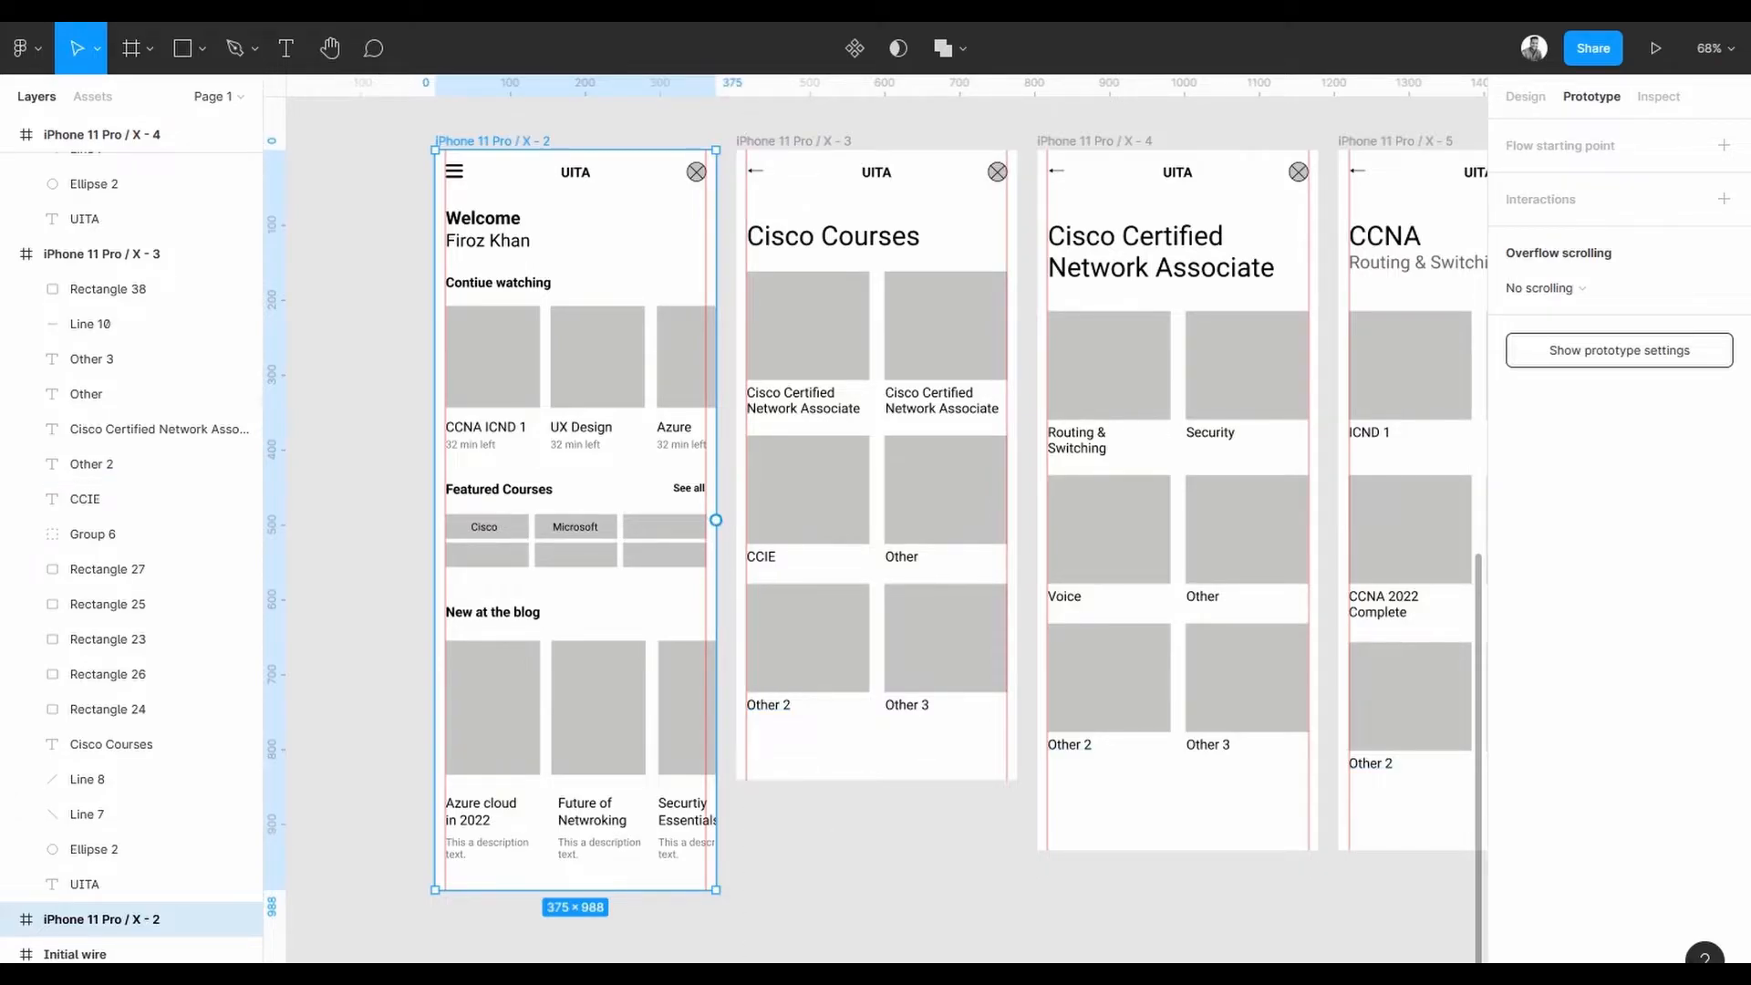
{"action": "left_click", "coordinate": [811, 865]}
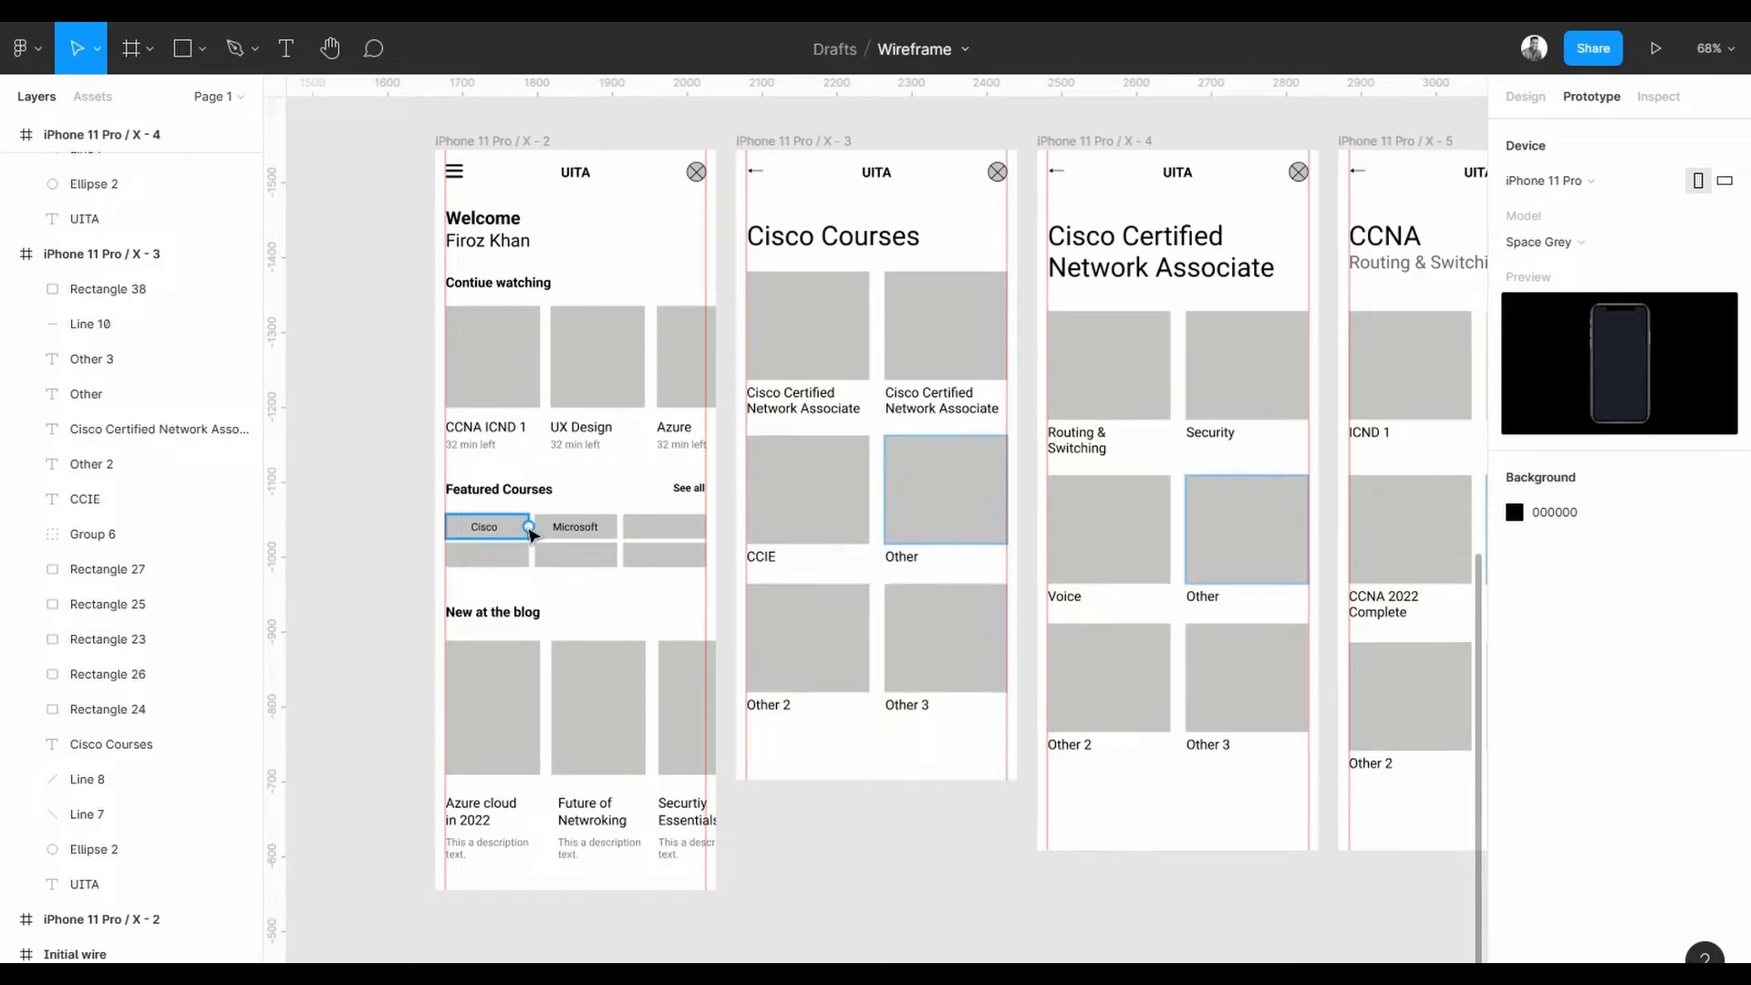
- Link the Cisco button under Featured Courses to the Cisco Courses frame with an On tap trigger
{"action": "left_click", "coordinate": [532, 533]}
{"action": "left_click_drag", "start_coordinate": [538, 535], "coordinate": [782, 392]}
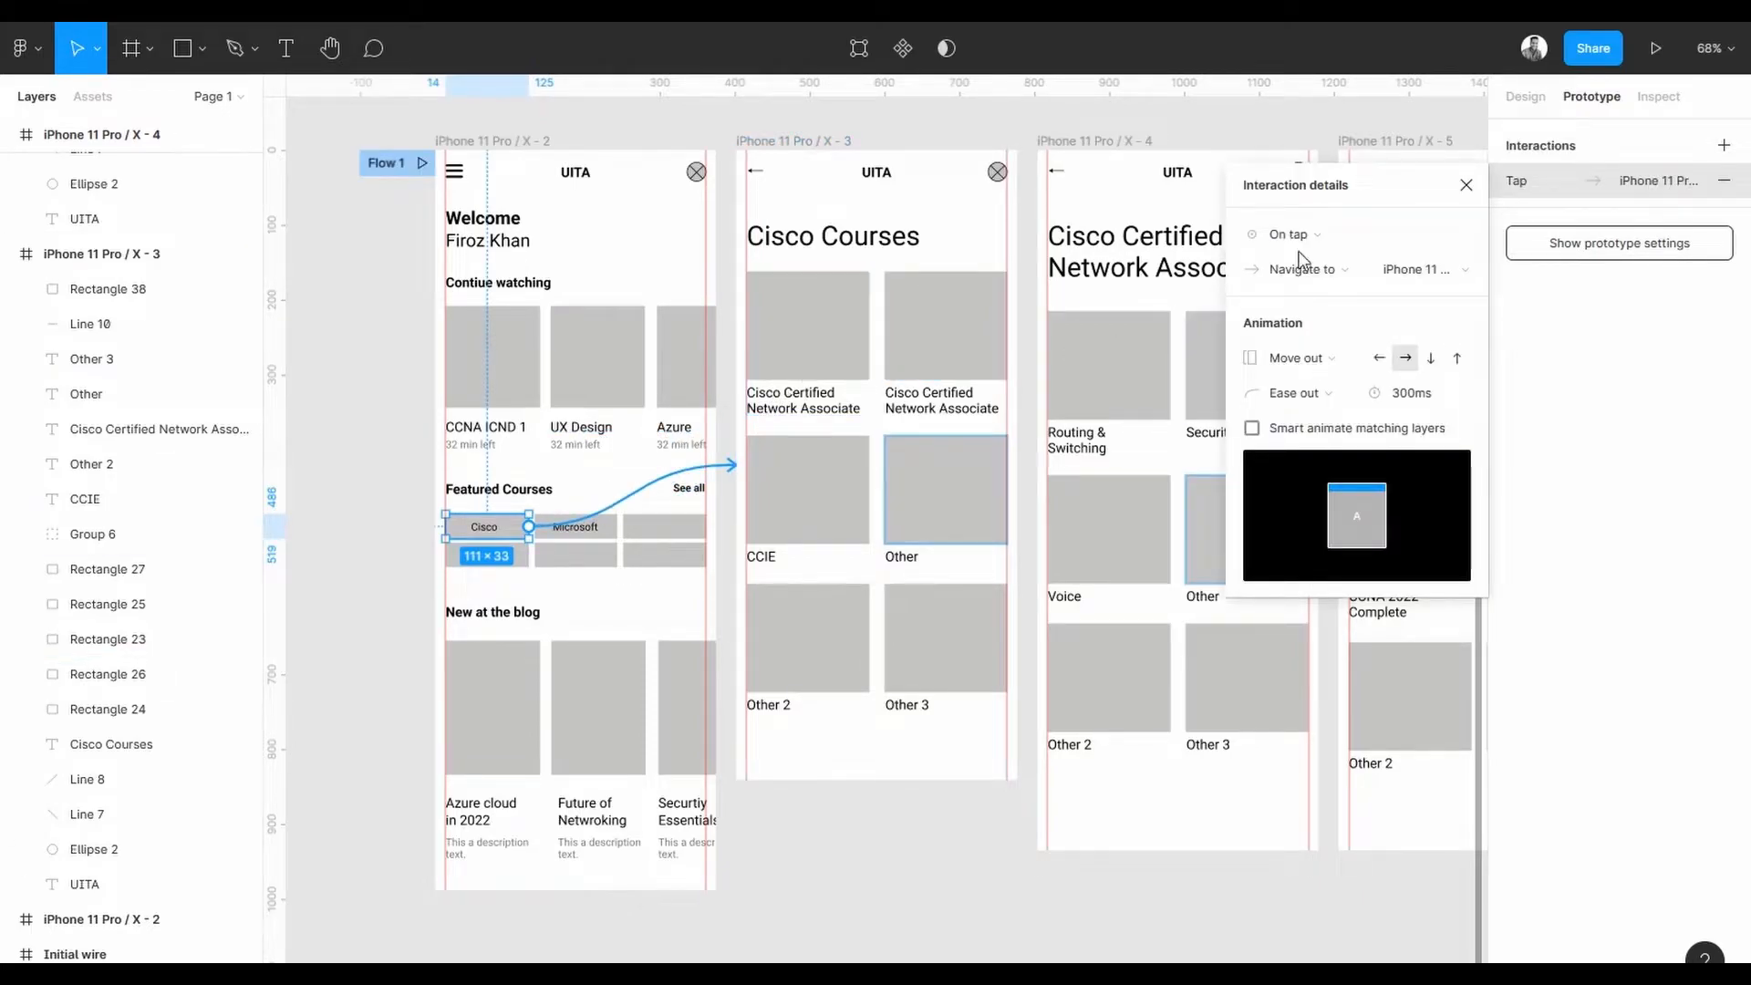
{"action": "left_click", "coordinate": [1334, 236]}
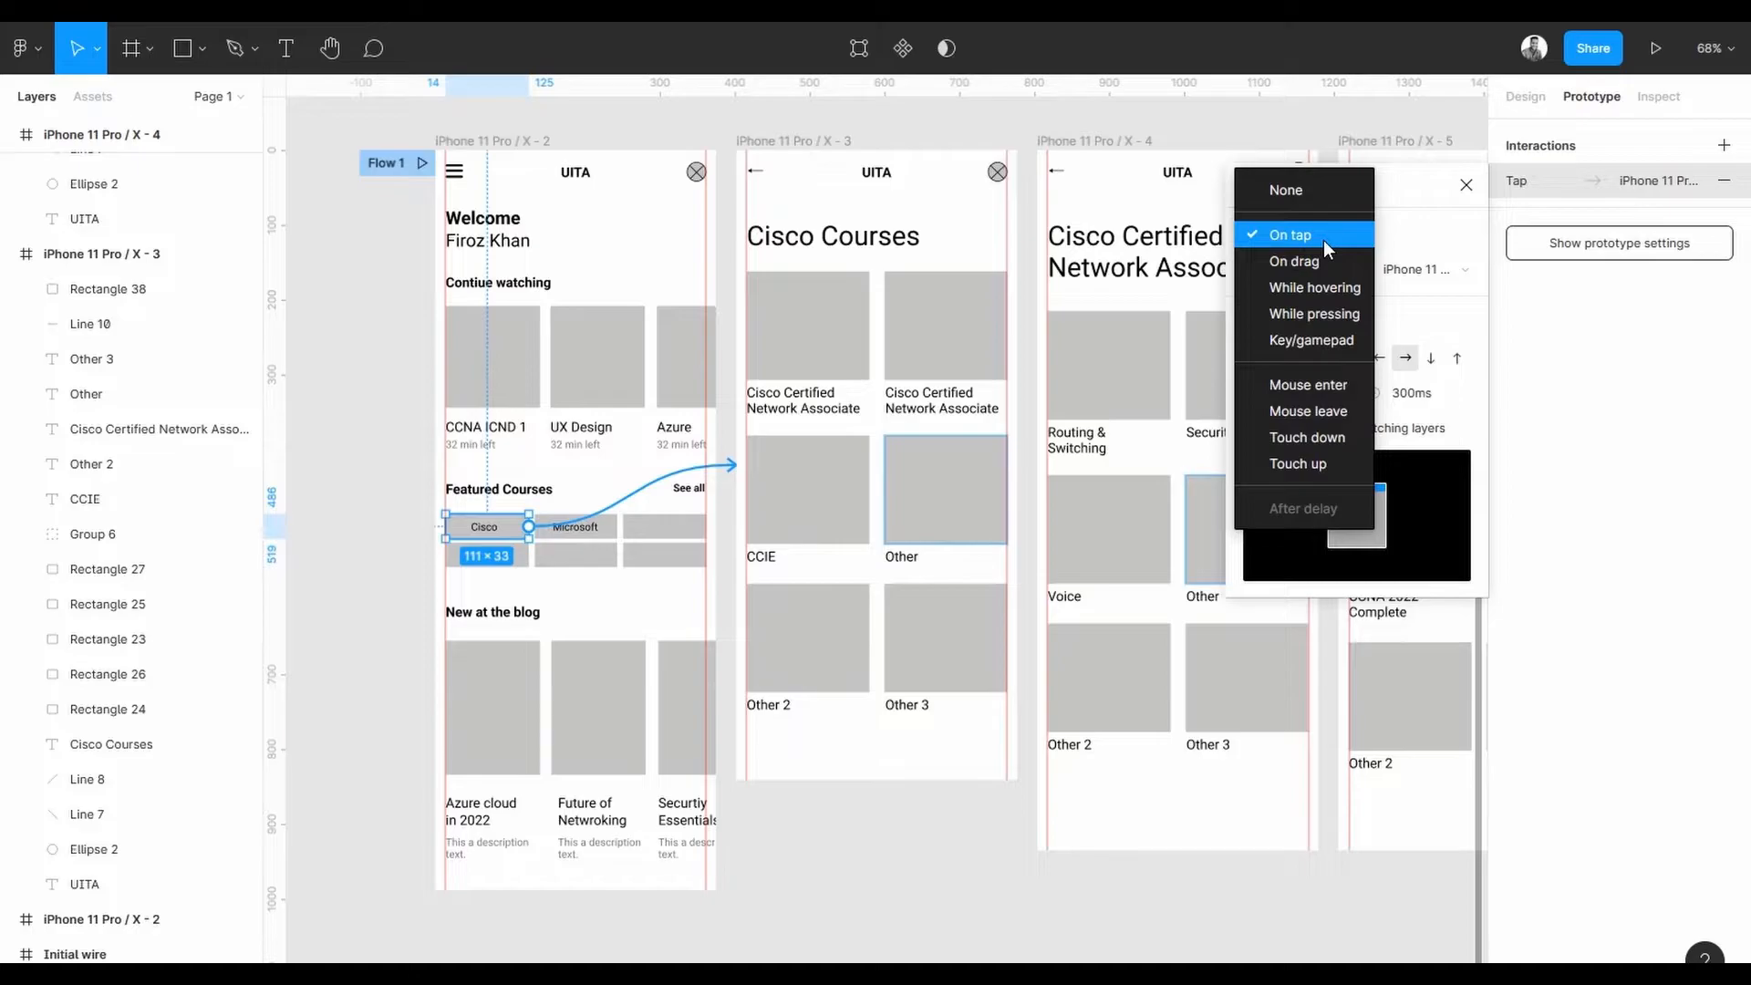
{"action": "left_click", "coordinate": [1323, 239]}
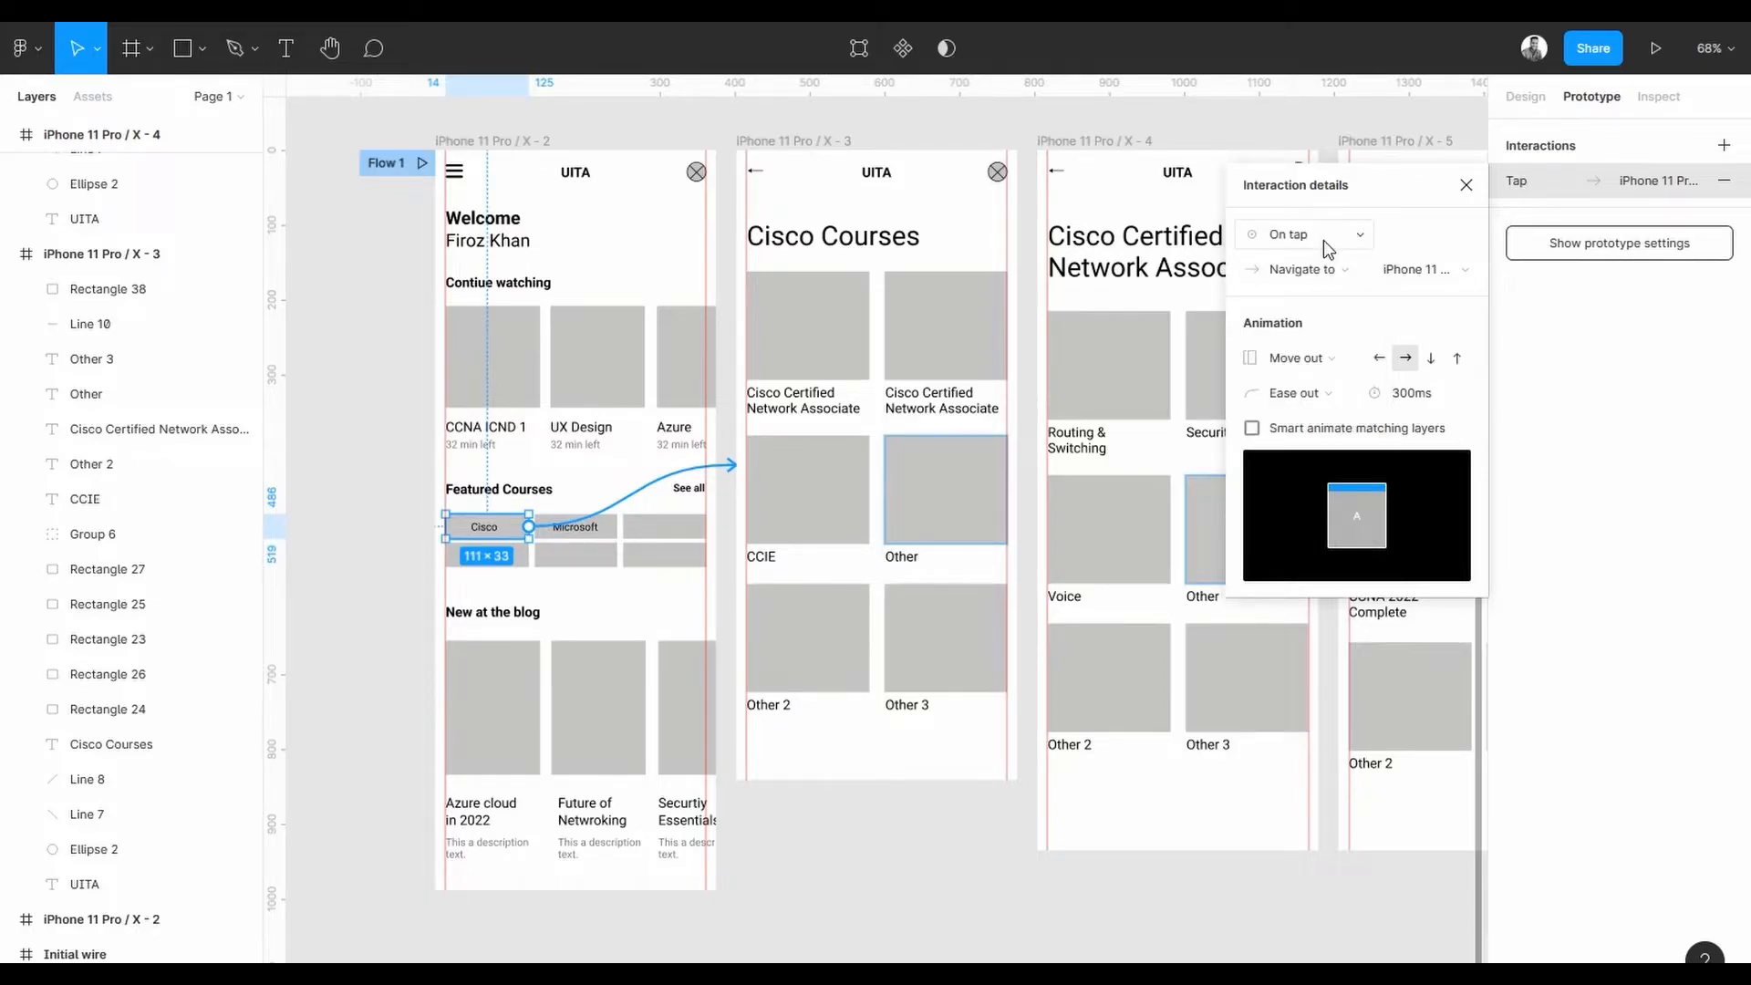
- Set the Cisco button's transition to a Move in animation with the leftward direction
{"action": "left_click", "coordinate": [1341, 360]}
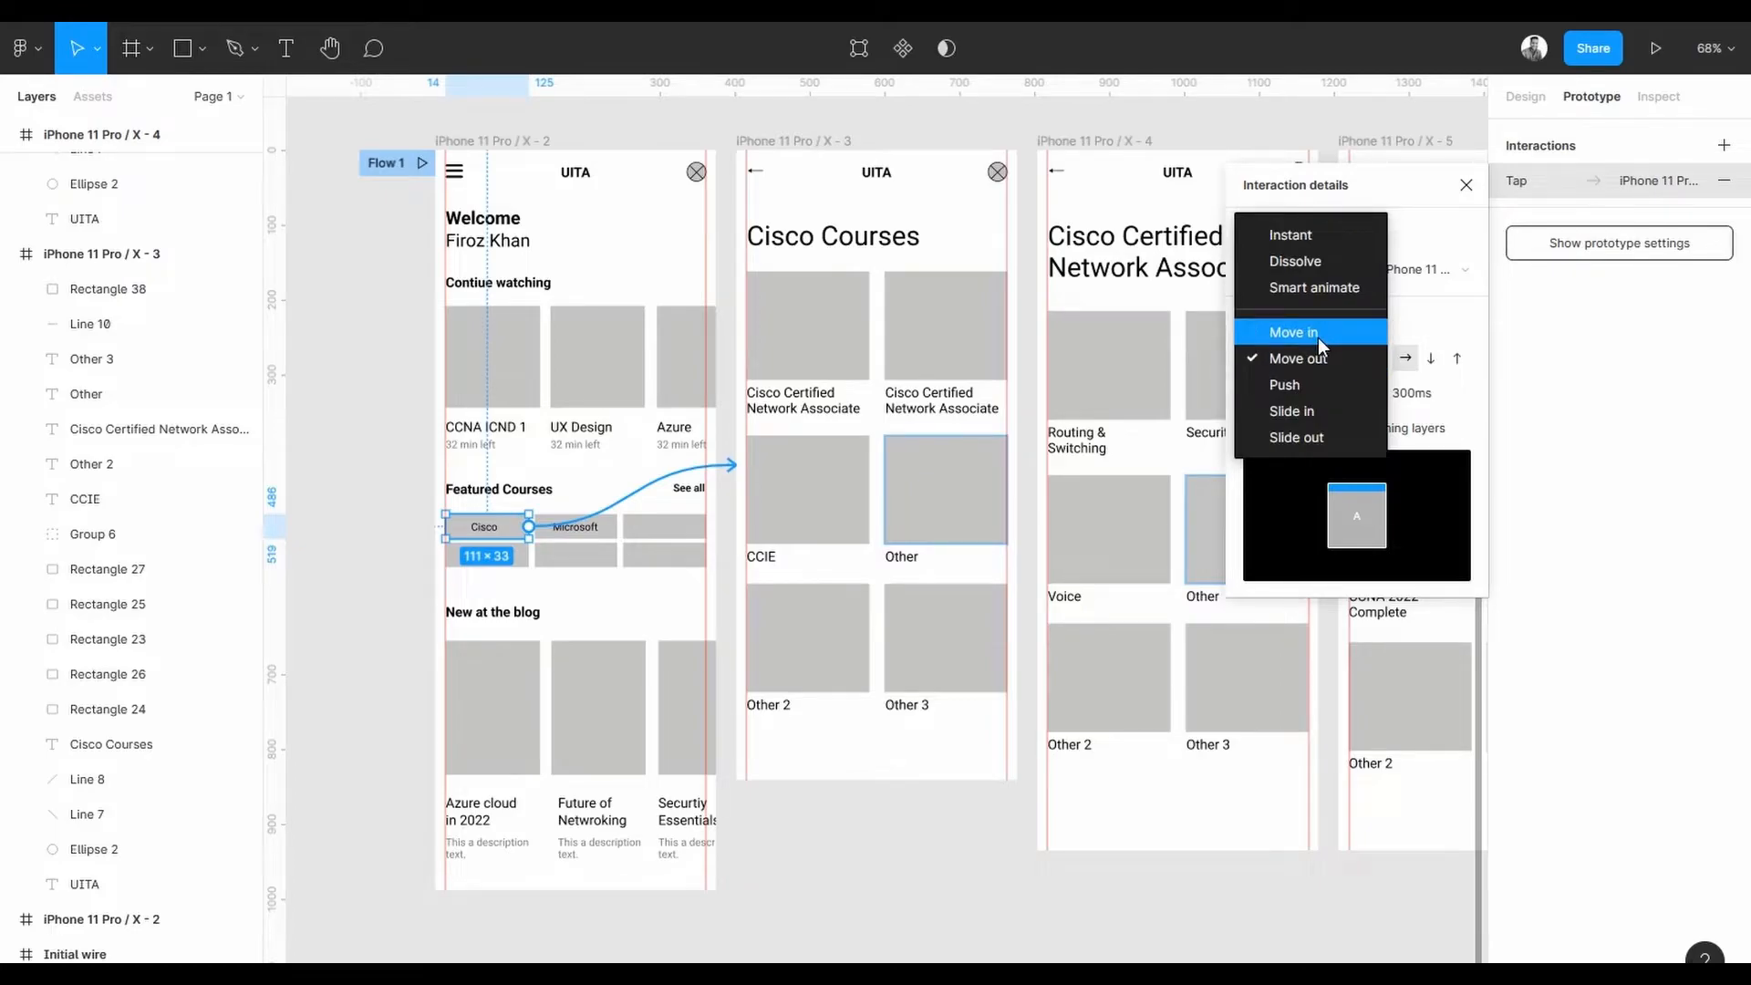
{"action": "left_click", "coordinate": [1317, 334]}
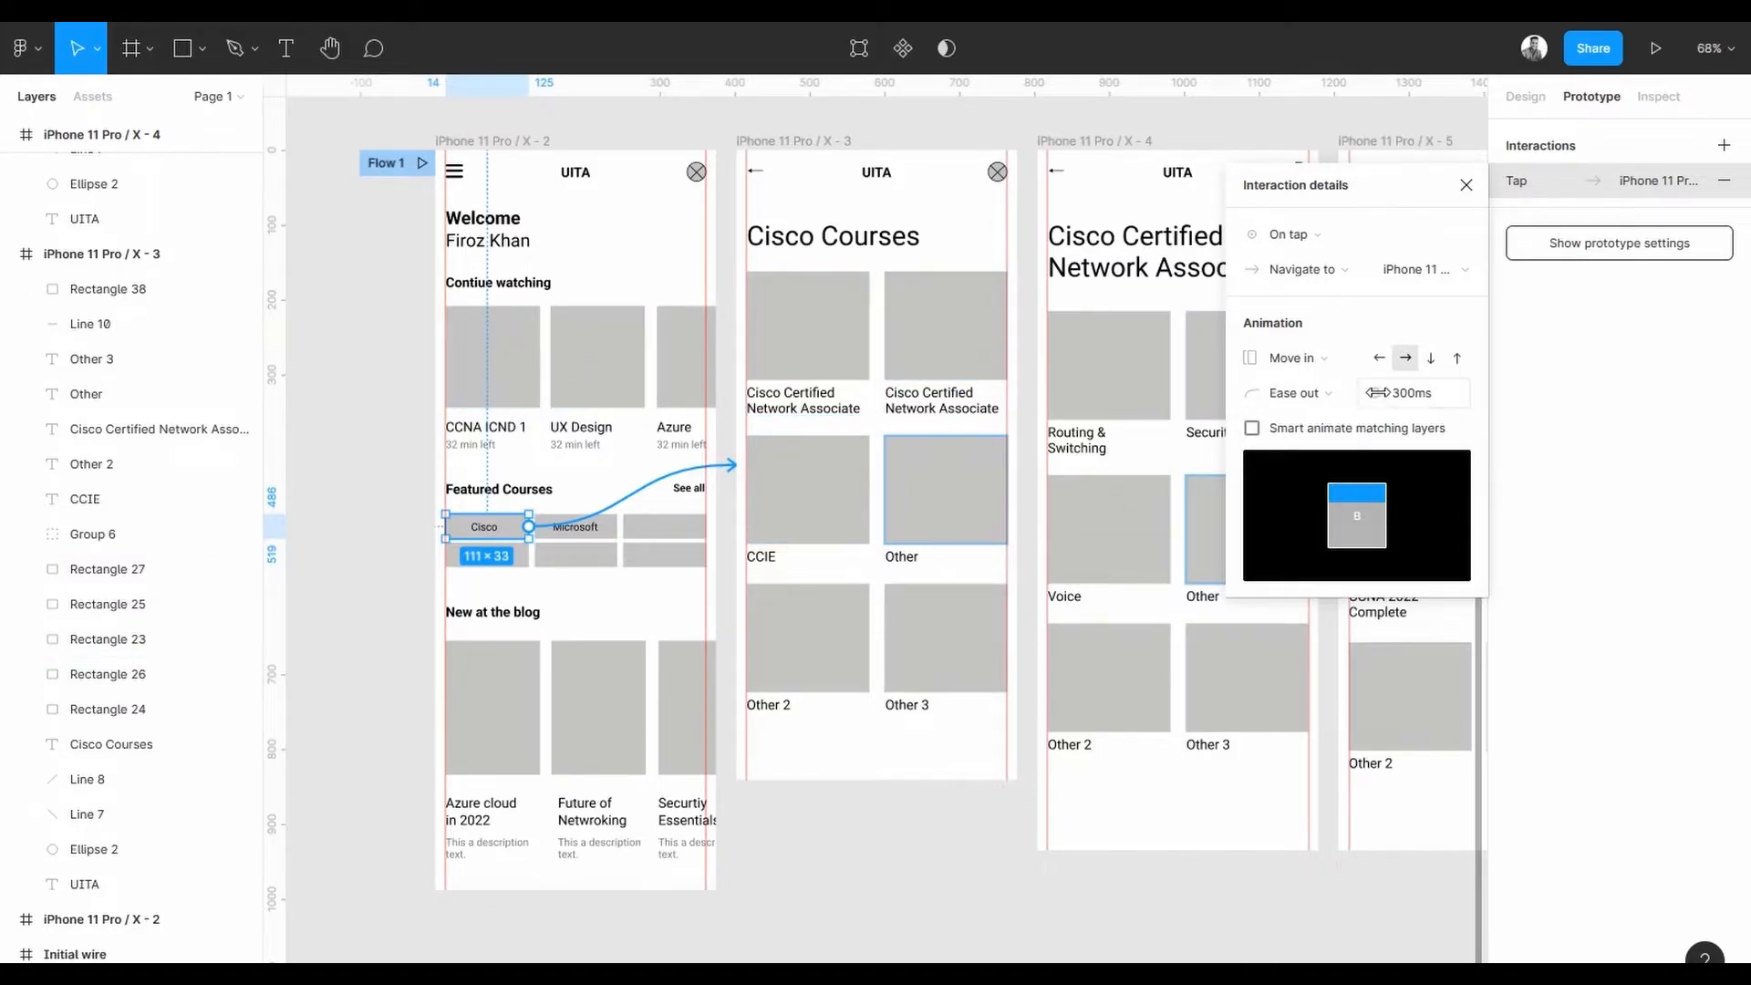
{"action": "left_click", "coordinate": [1381, 359]}
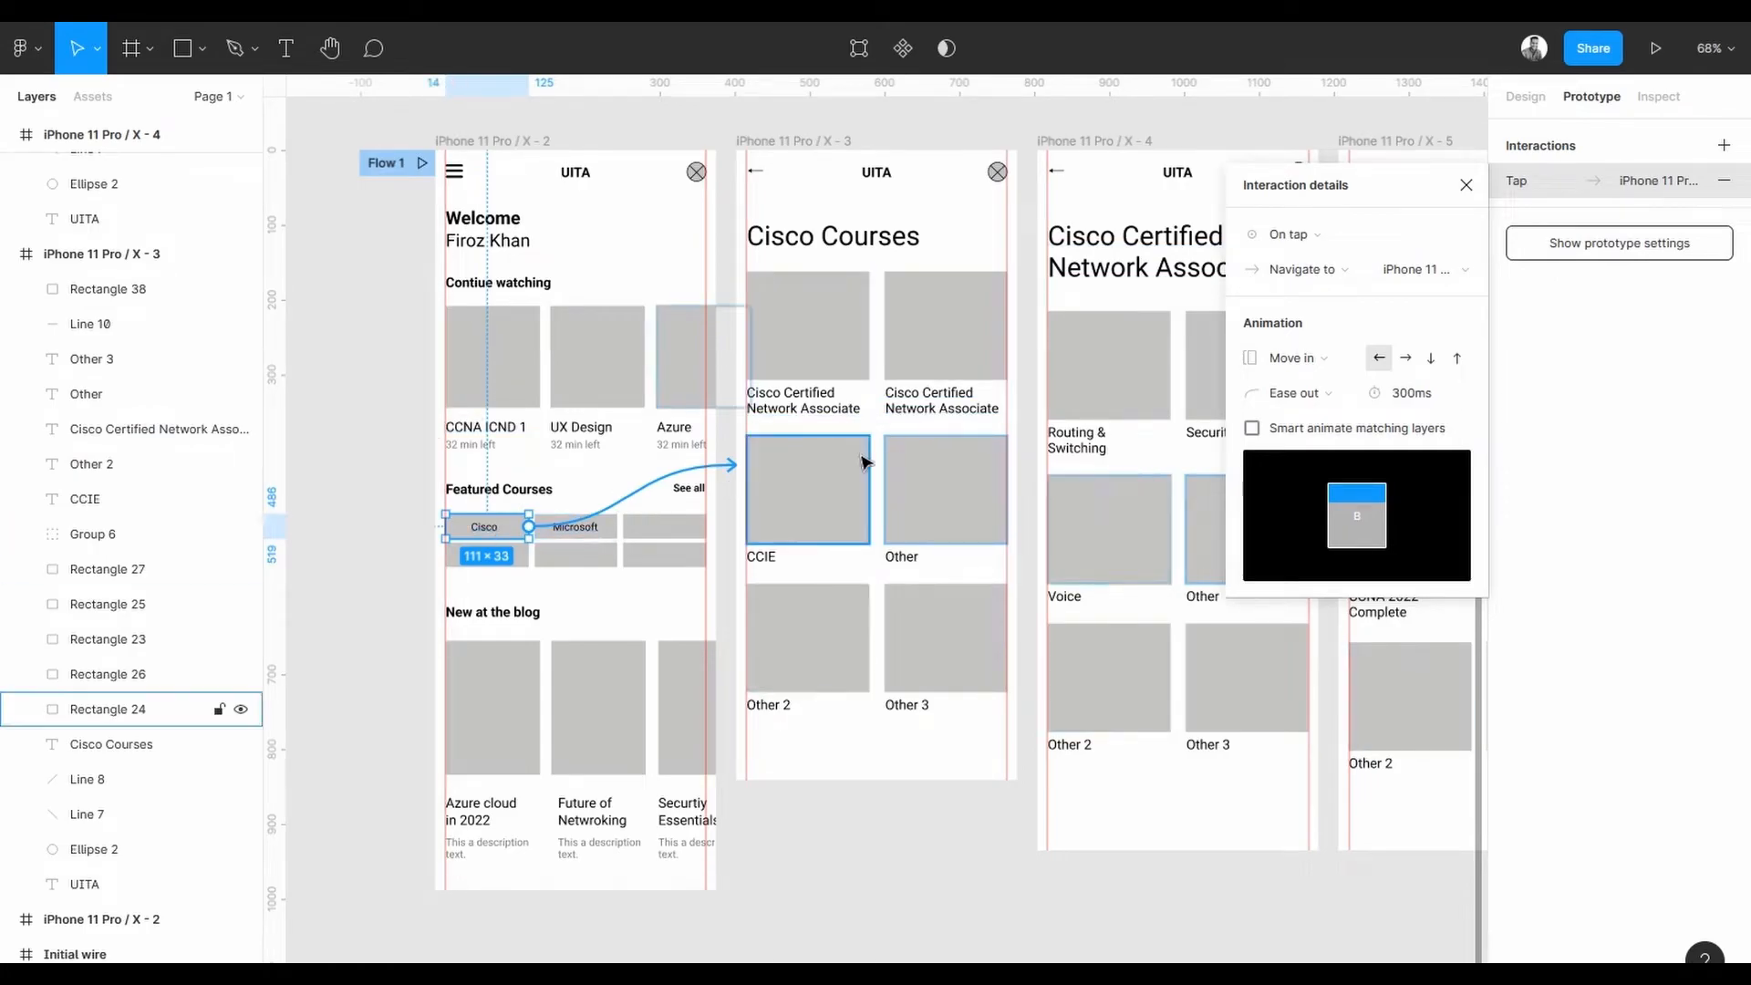
{"action": "left_click", "coordinate": [903, 864]}
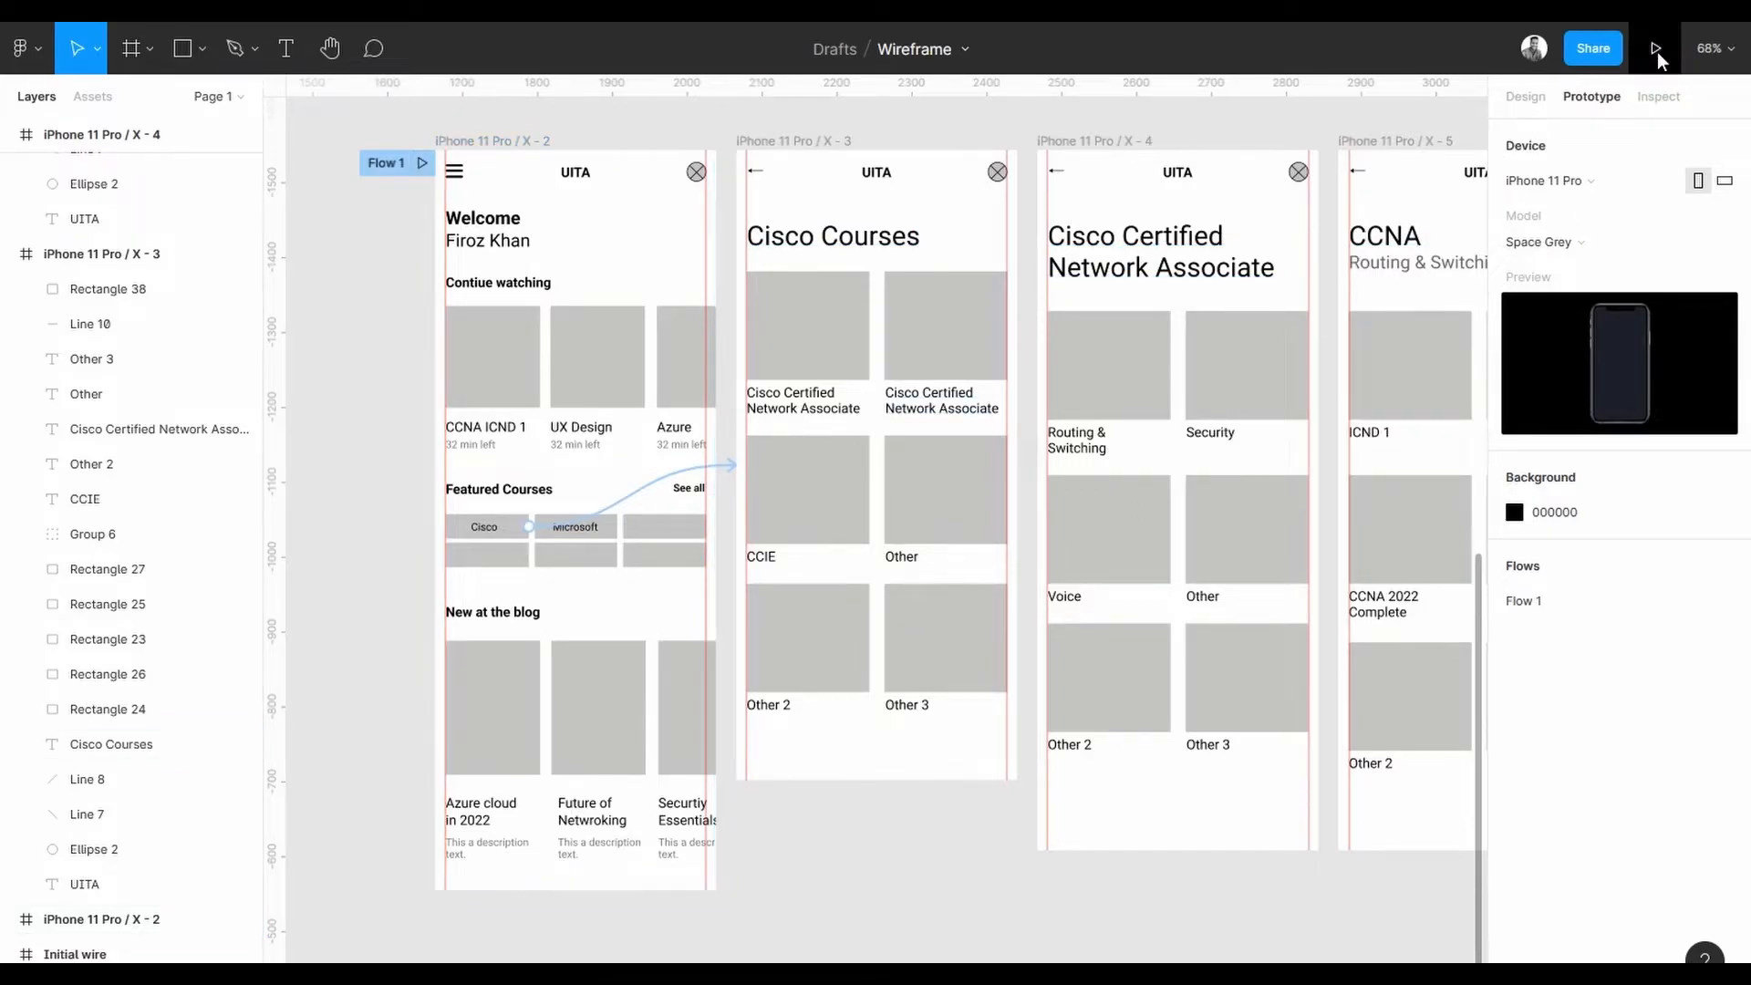
- Preview Flow 1, scroll through the home screen, test the Cisco button's link, and return to the wireframe file
{"action": "left_click", "coordinate": [421, 164]}
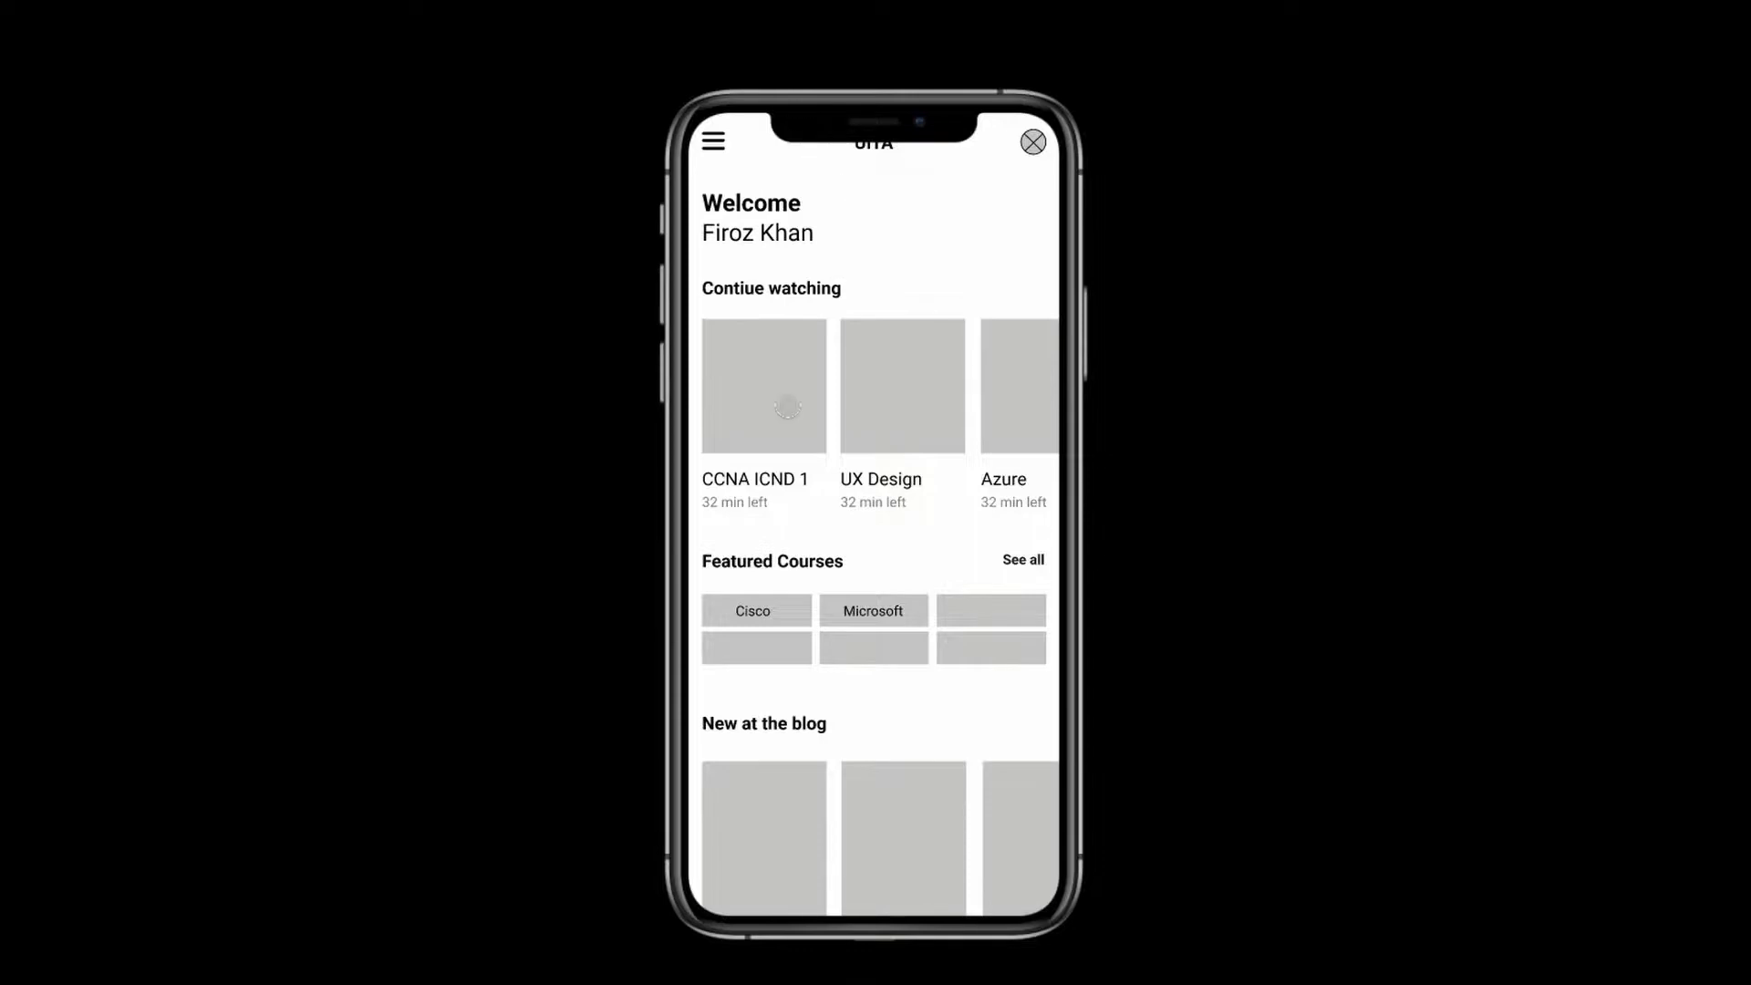
{"action": "scroll", "coordinate": [872, 442], "scroll_direction": "down", "scroll_amount": 2}
{"action": "scroll", "coordinate": [878, 443], "scroll_direction": "up", "scroll_amount": 2}
{"action": "scroll", "coordinate": [867, 447], "scroll_direction": "down", "scroll_amount": 2}
{"action": "scroll", "coordinate": [862, 449], "scroll_direction": "up", "scroll_amount": 2}
{"action": "left_click", "coordinate": [841, 509]}
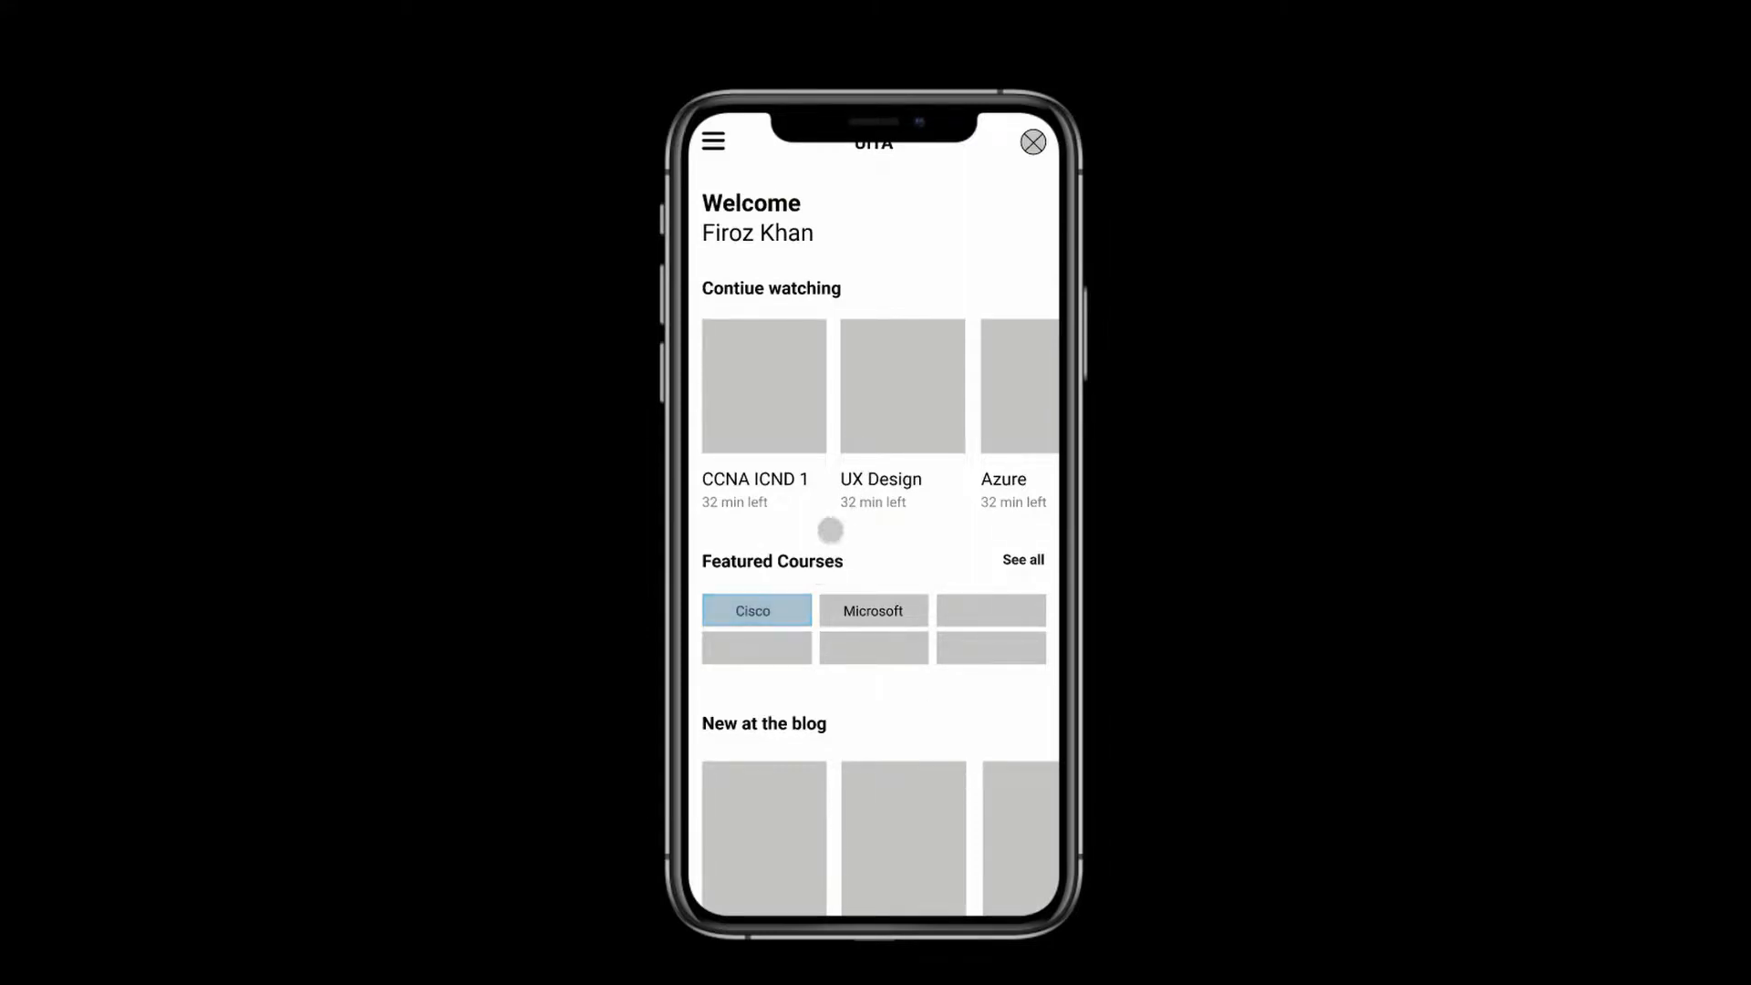
{"action": "left_click", "coordinate": [863, 523]}
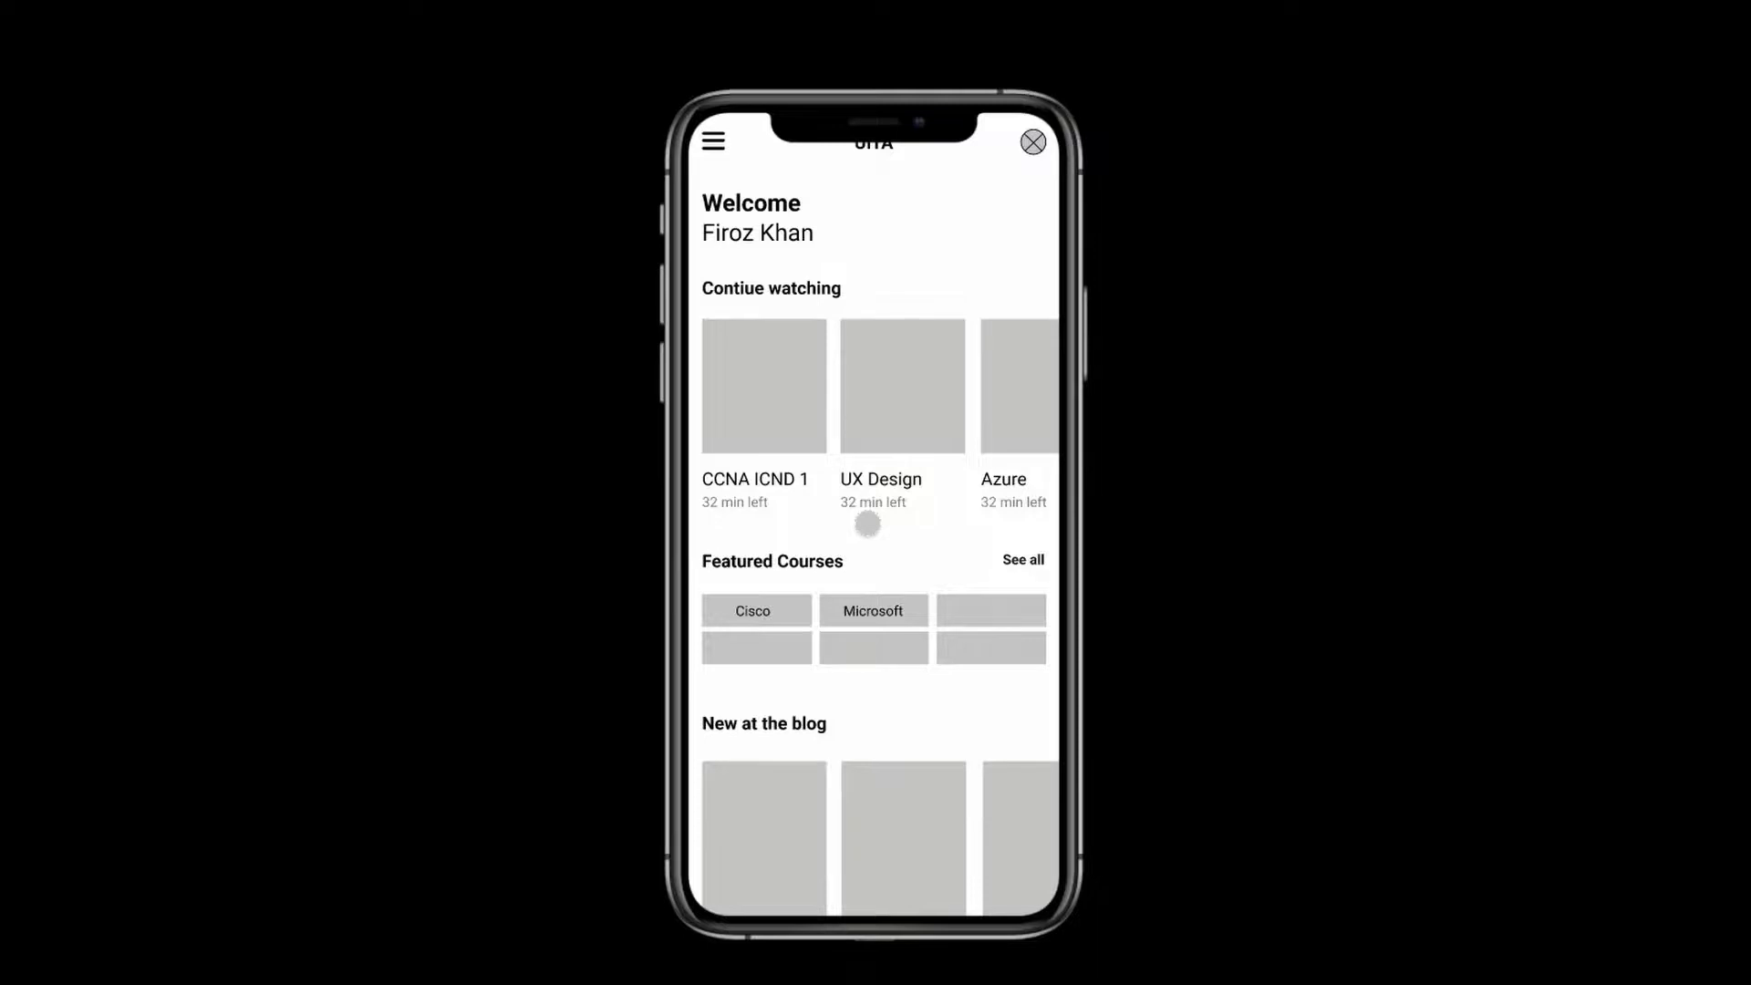
{"action": "left_click", "coordinate": [868, 528]}
{"action": "left_click", "coordinate": [757, 593]}
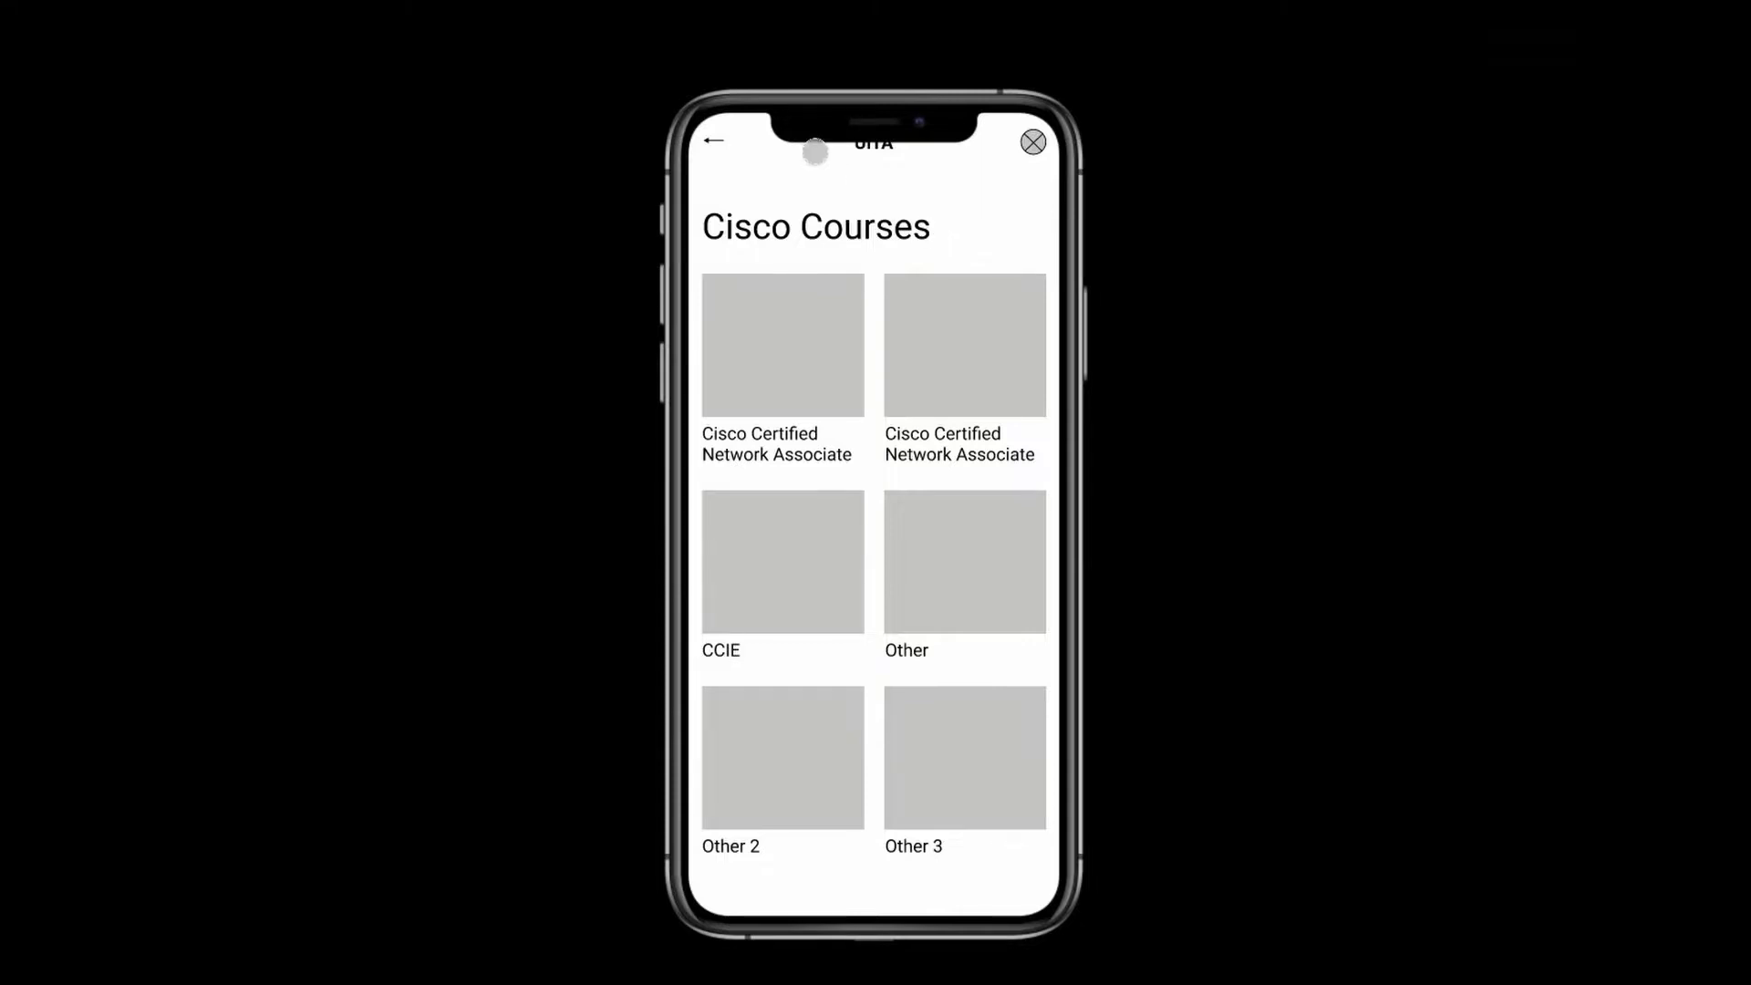
{"action": "key", "text": "Escape"}
{"action": "left_click", "coordinate": [621, 41]}
{"action": "key", "text": "F11"}
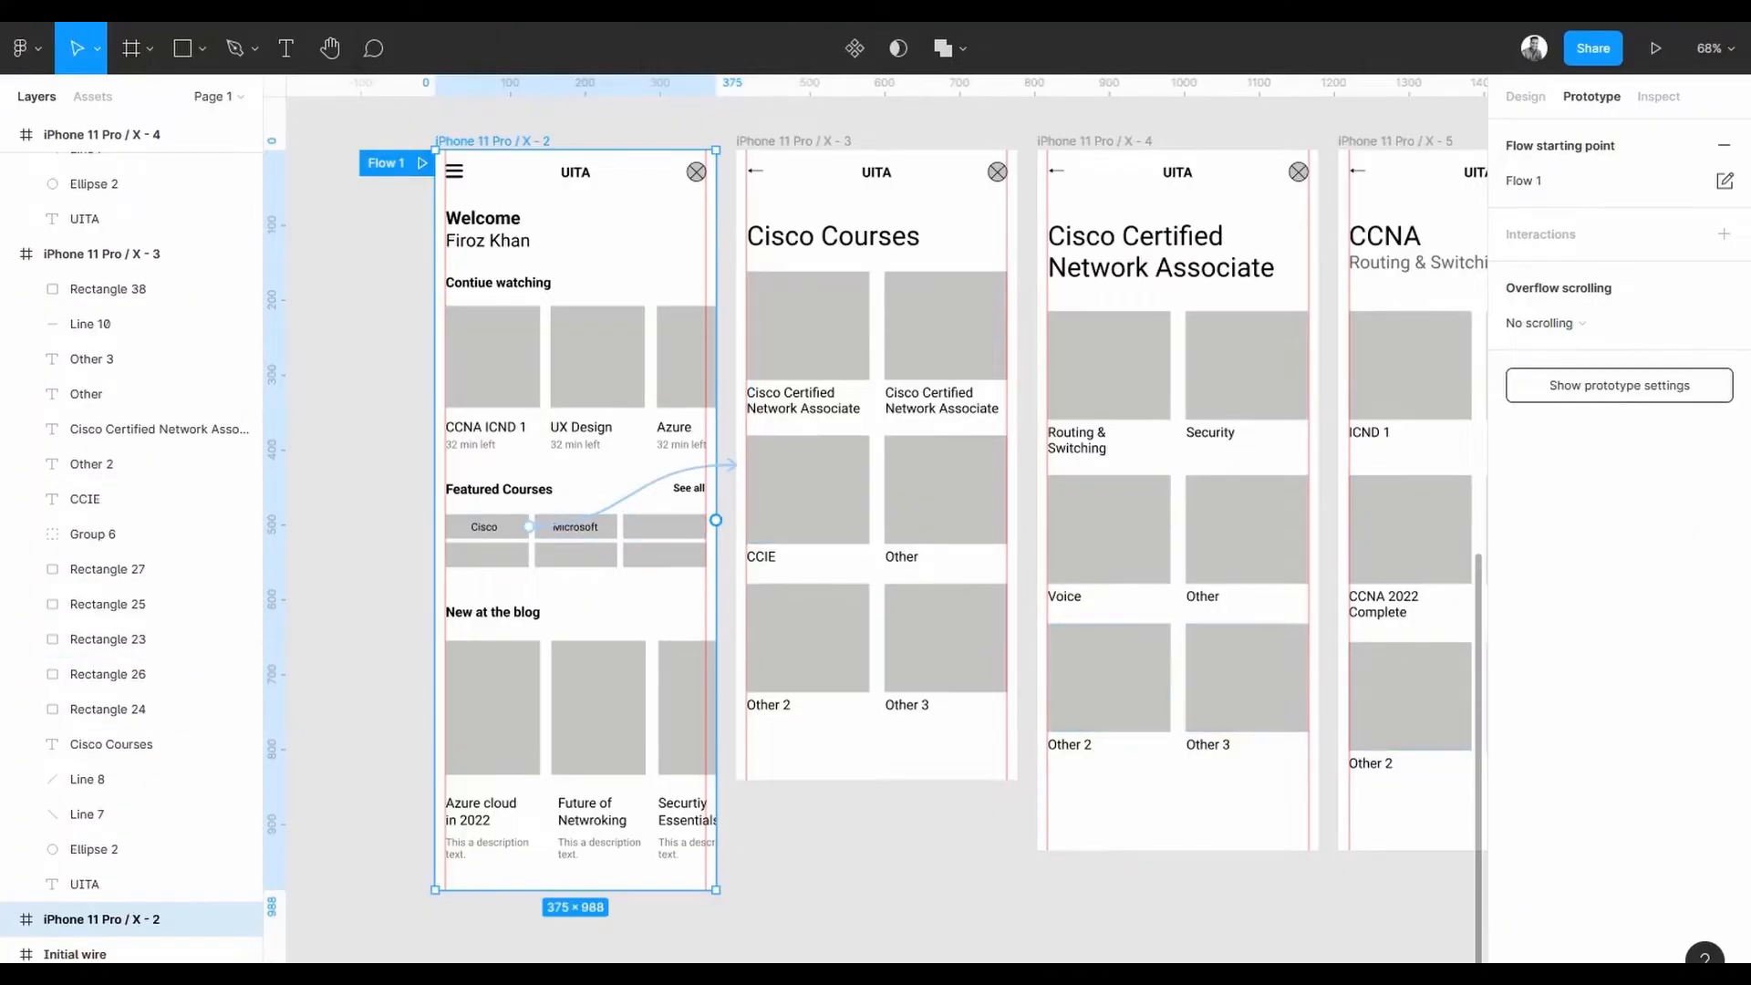
- Link the back arrow's hotspot on the Cisco Courses frame to the Welcome home frame
{"action": "left_click", "coordinate": [816, 880]}
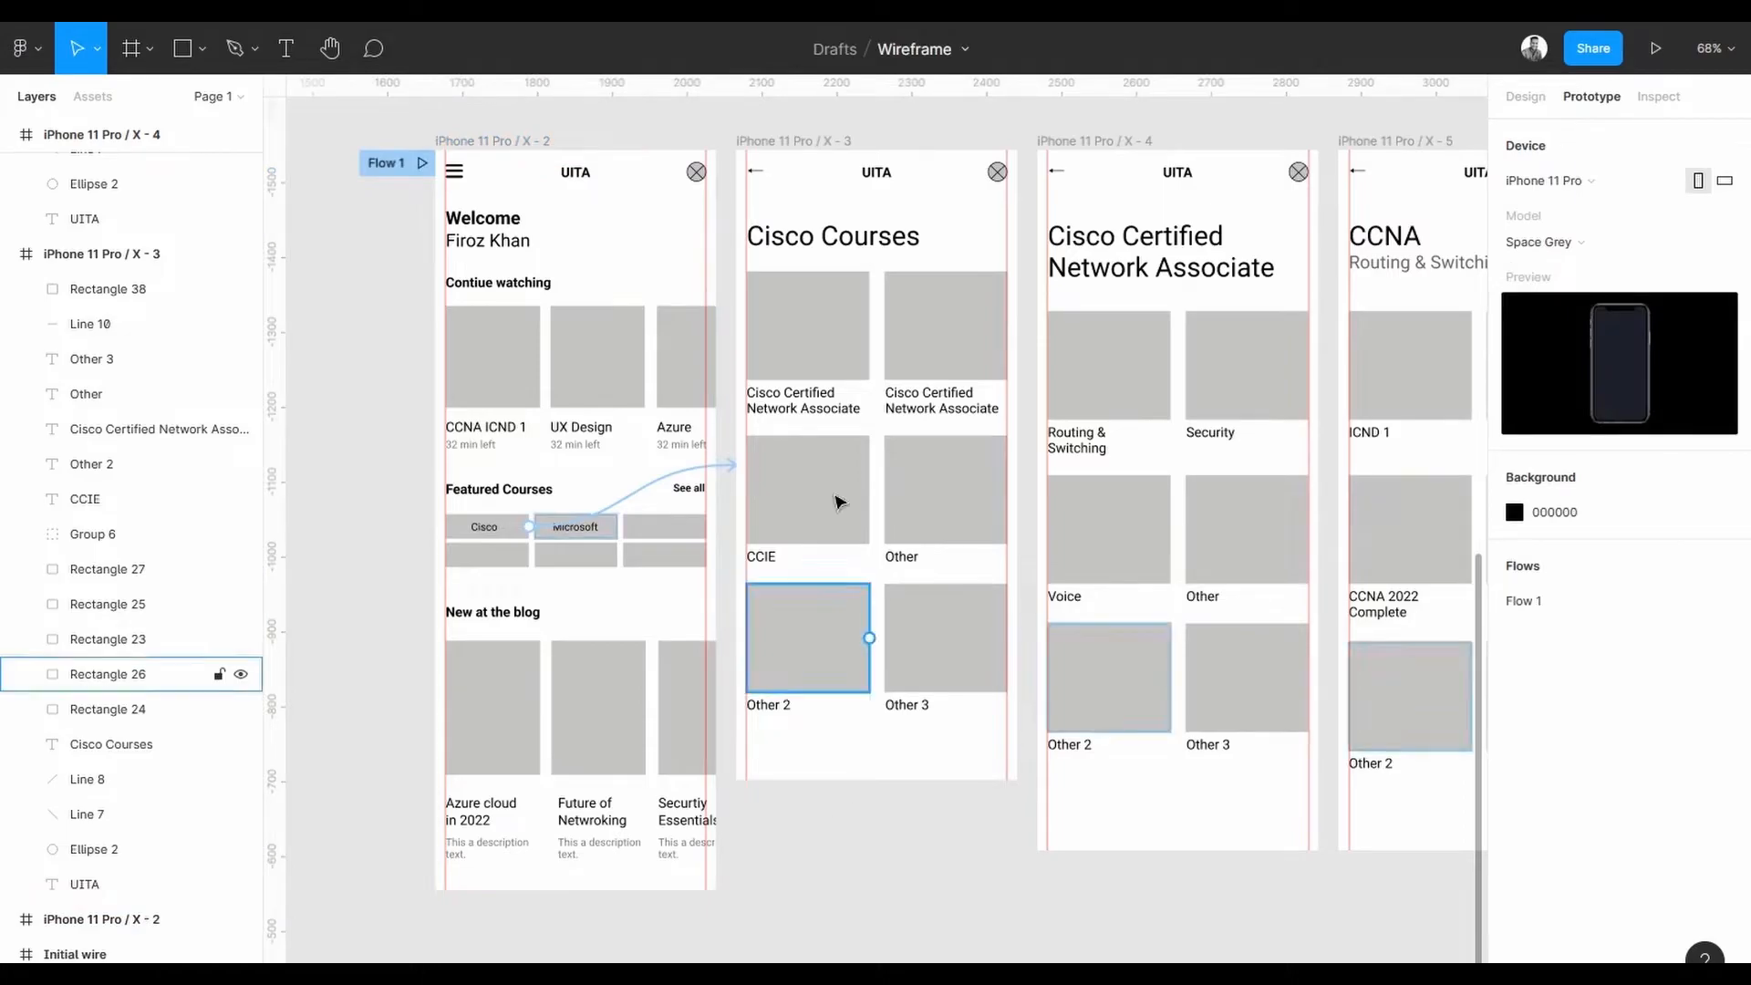
{"action": "left_click", "coordinate": [763, 179]}
{"action": "left_click", "coordinate": [769, 176]}
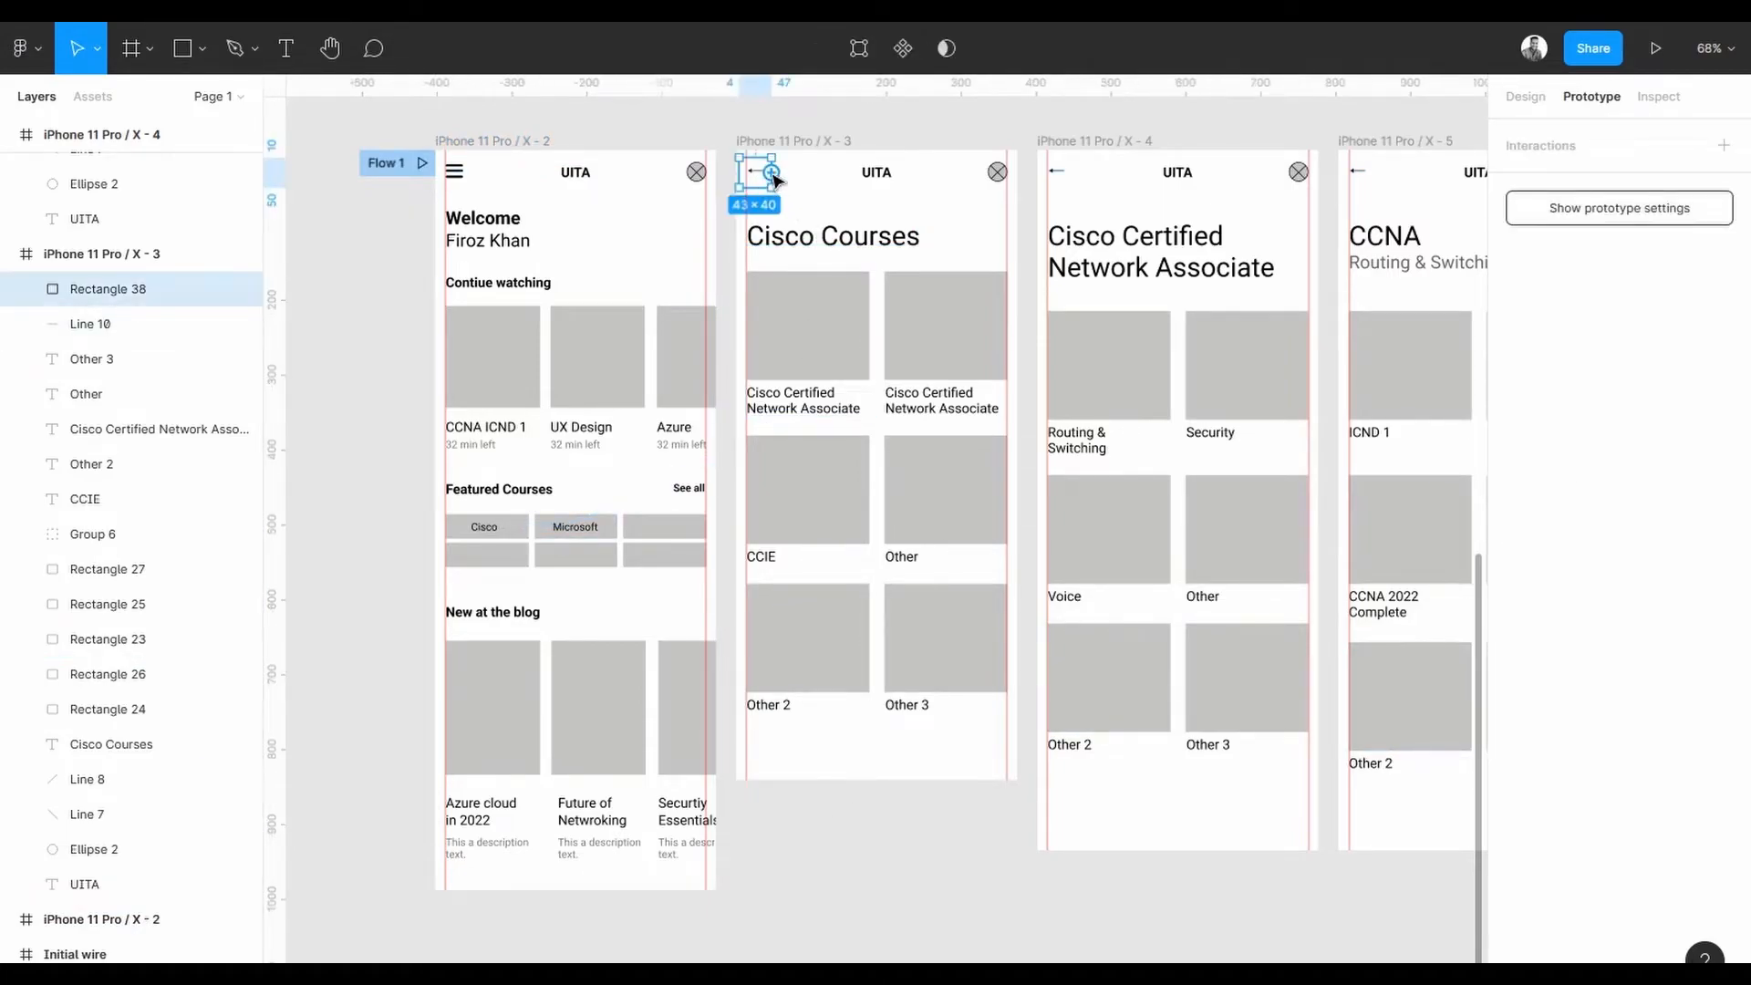
{"action": "left_click_drag", "start_coordinate": [774, 174], "coordinate": [675, 352]}
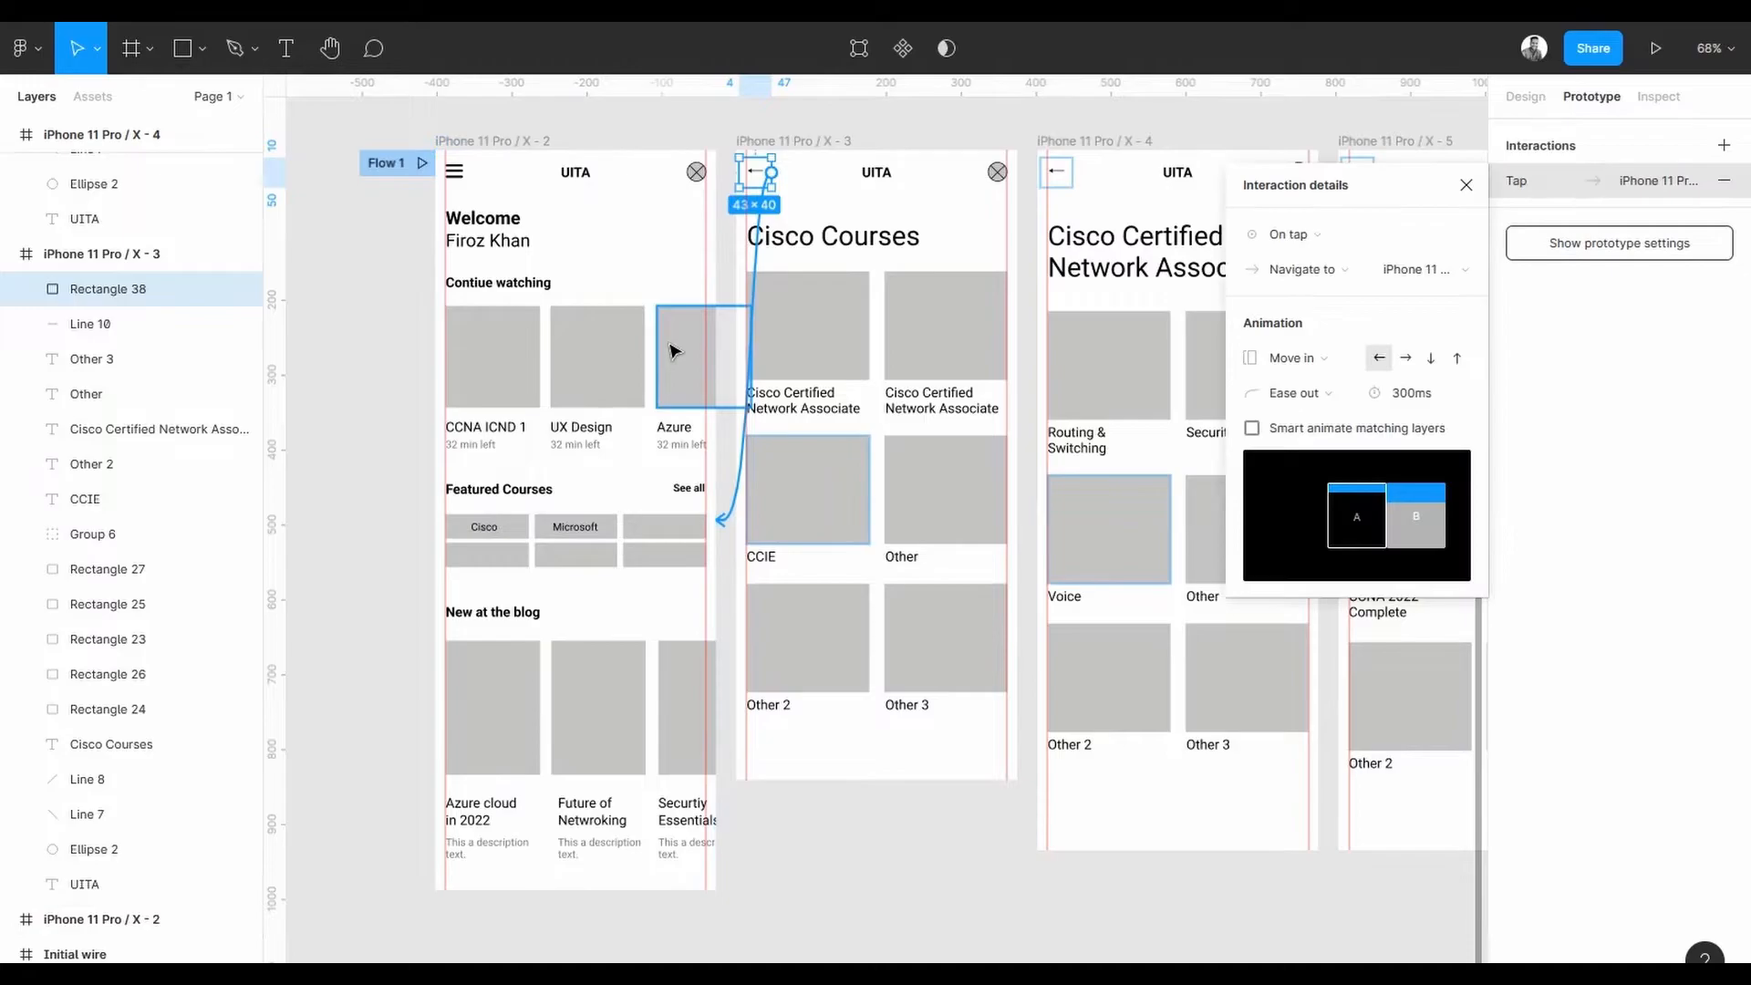
- Set the back arrow's transition to a Move out animation with the rightward direction
{"action": "left_click", "coordinate": [1312, 357]}
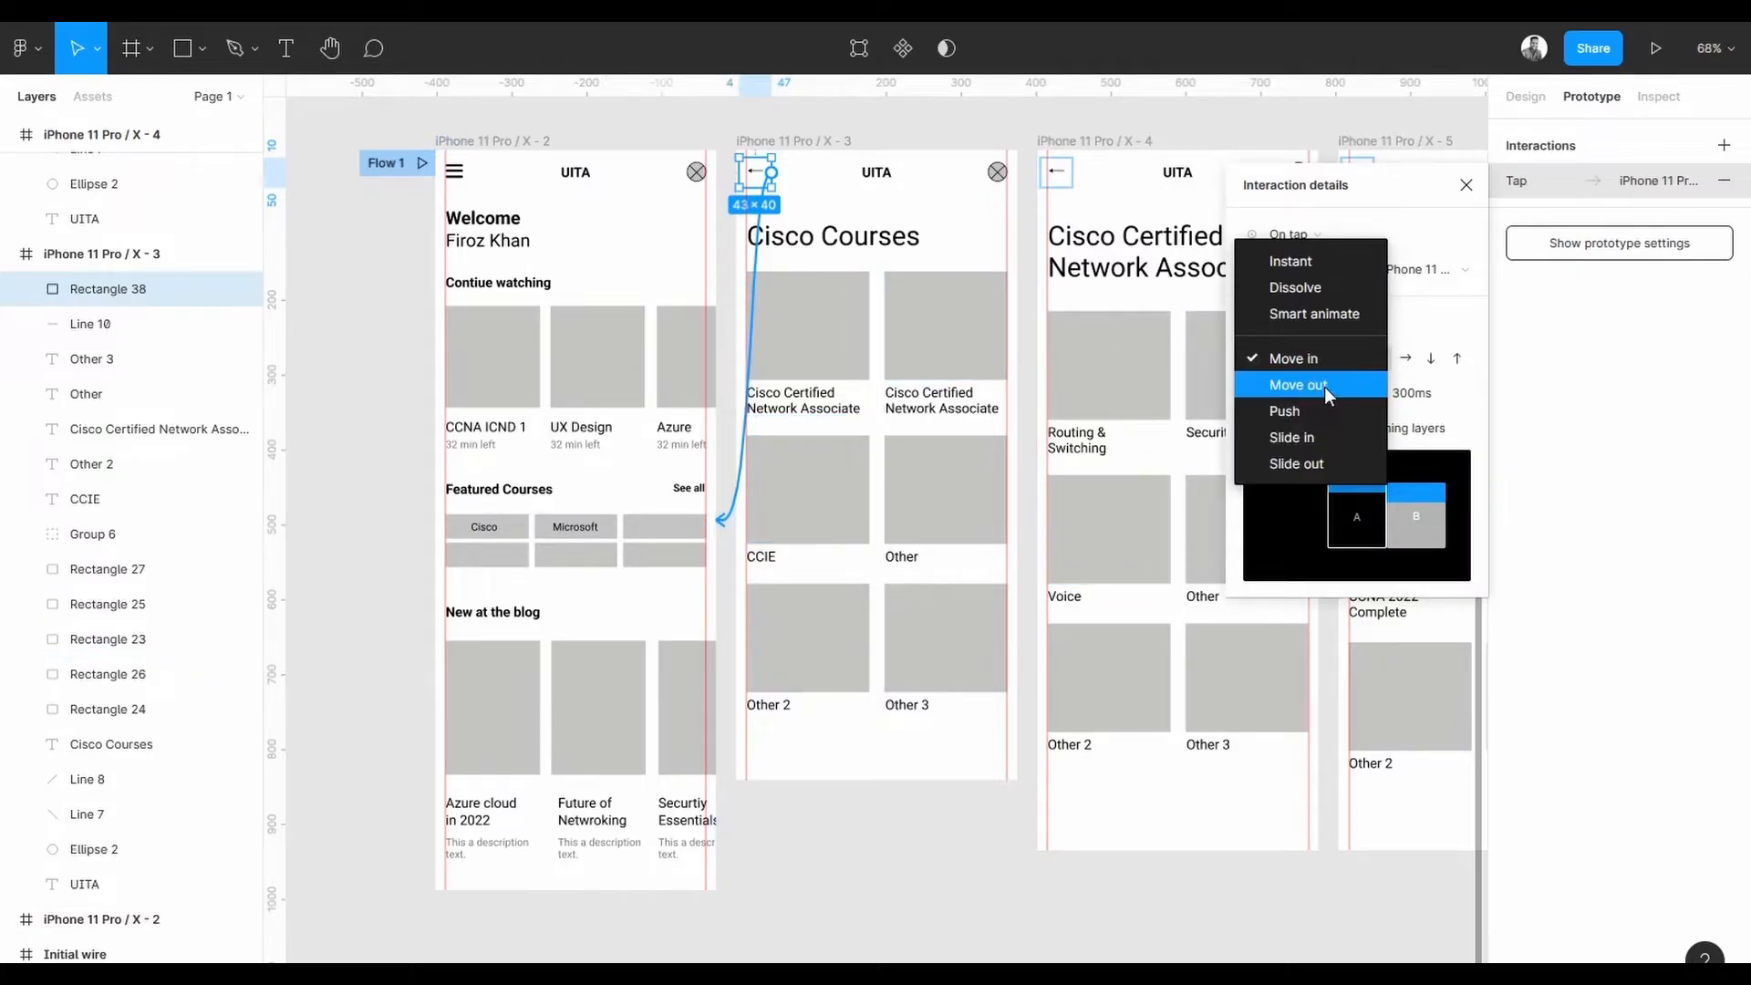
{"action": "left_click", "coordinate": [1325, 387]}
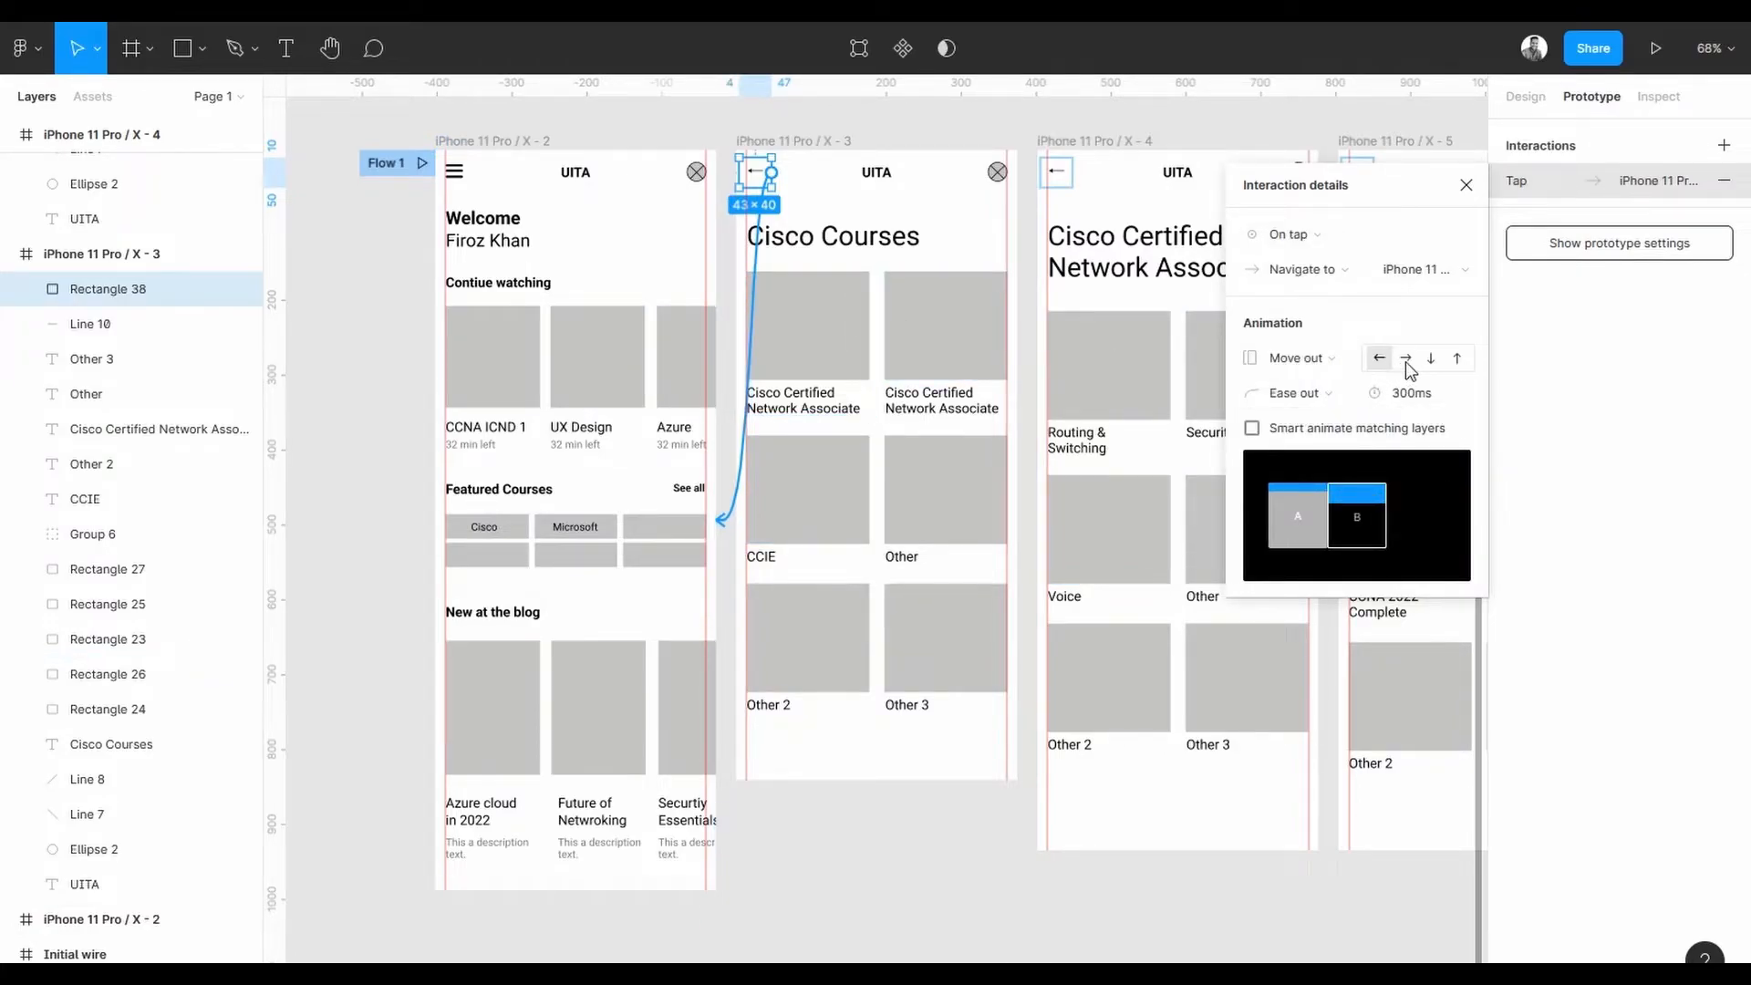
{"action": "left_click", "coordinate": [1401, 360]}
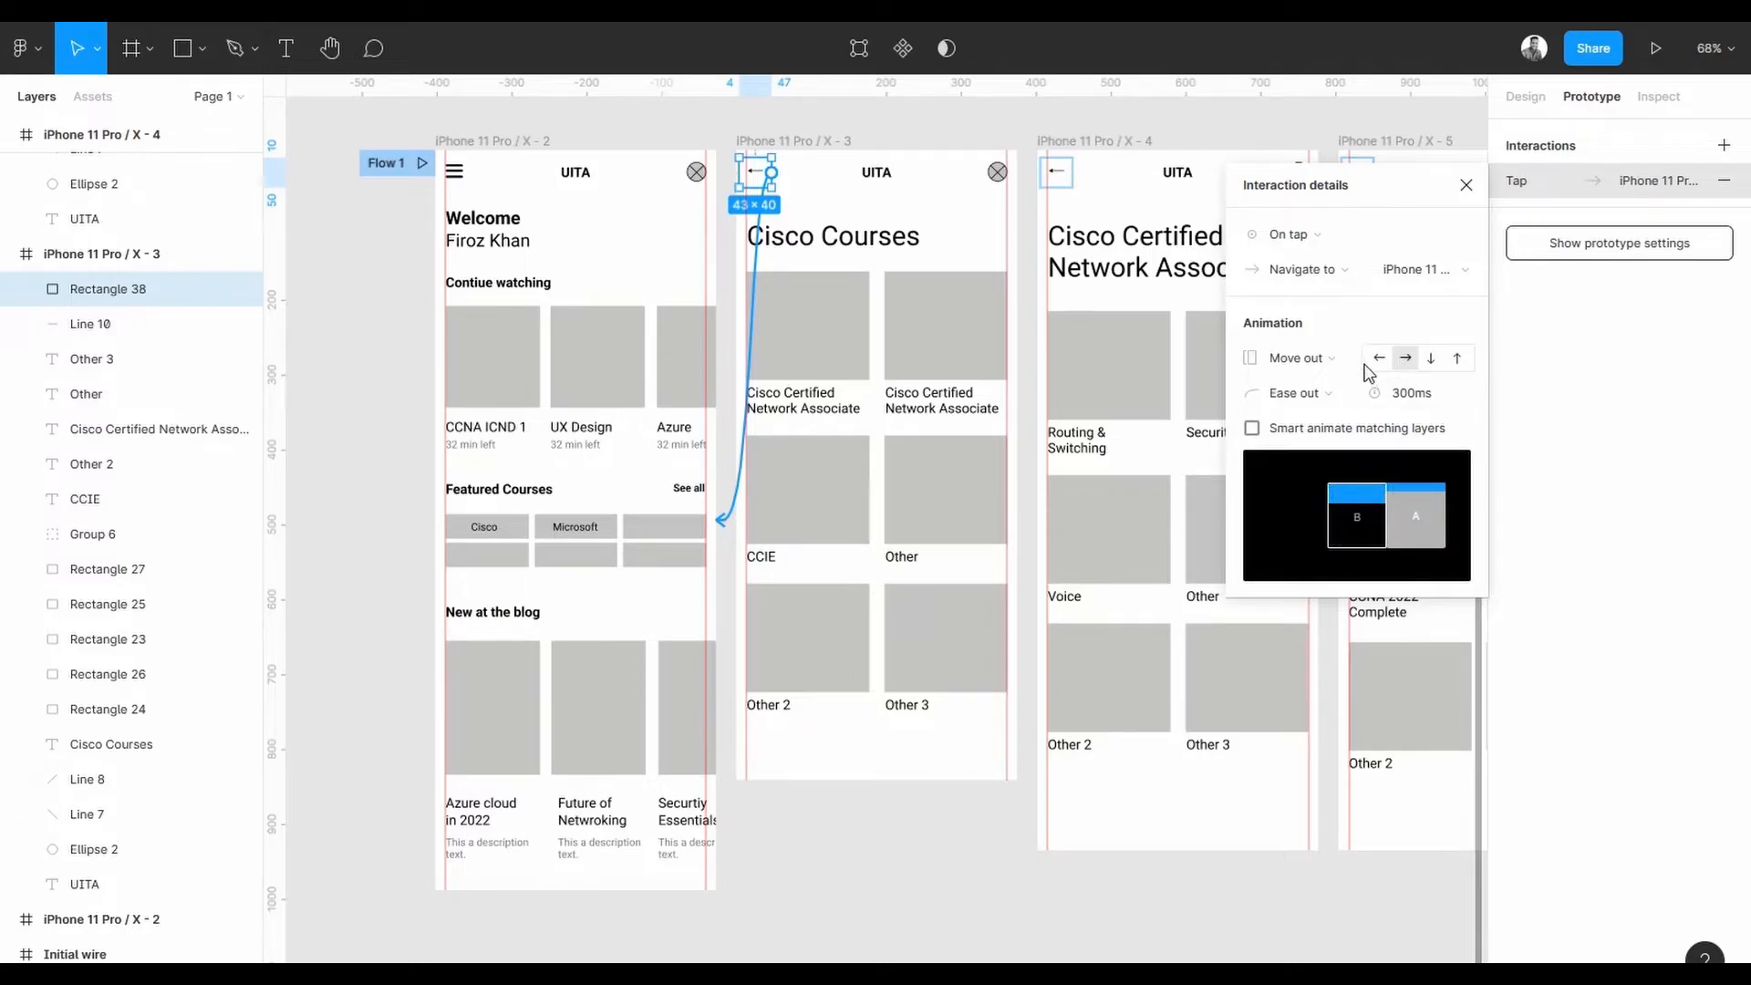
{"action": "left_click", "coordinate": [818, 869]}
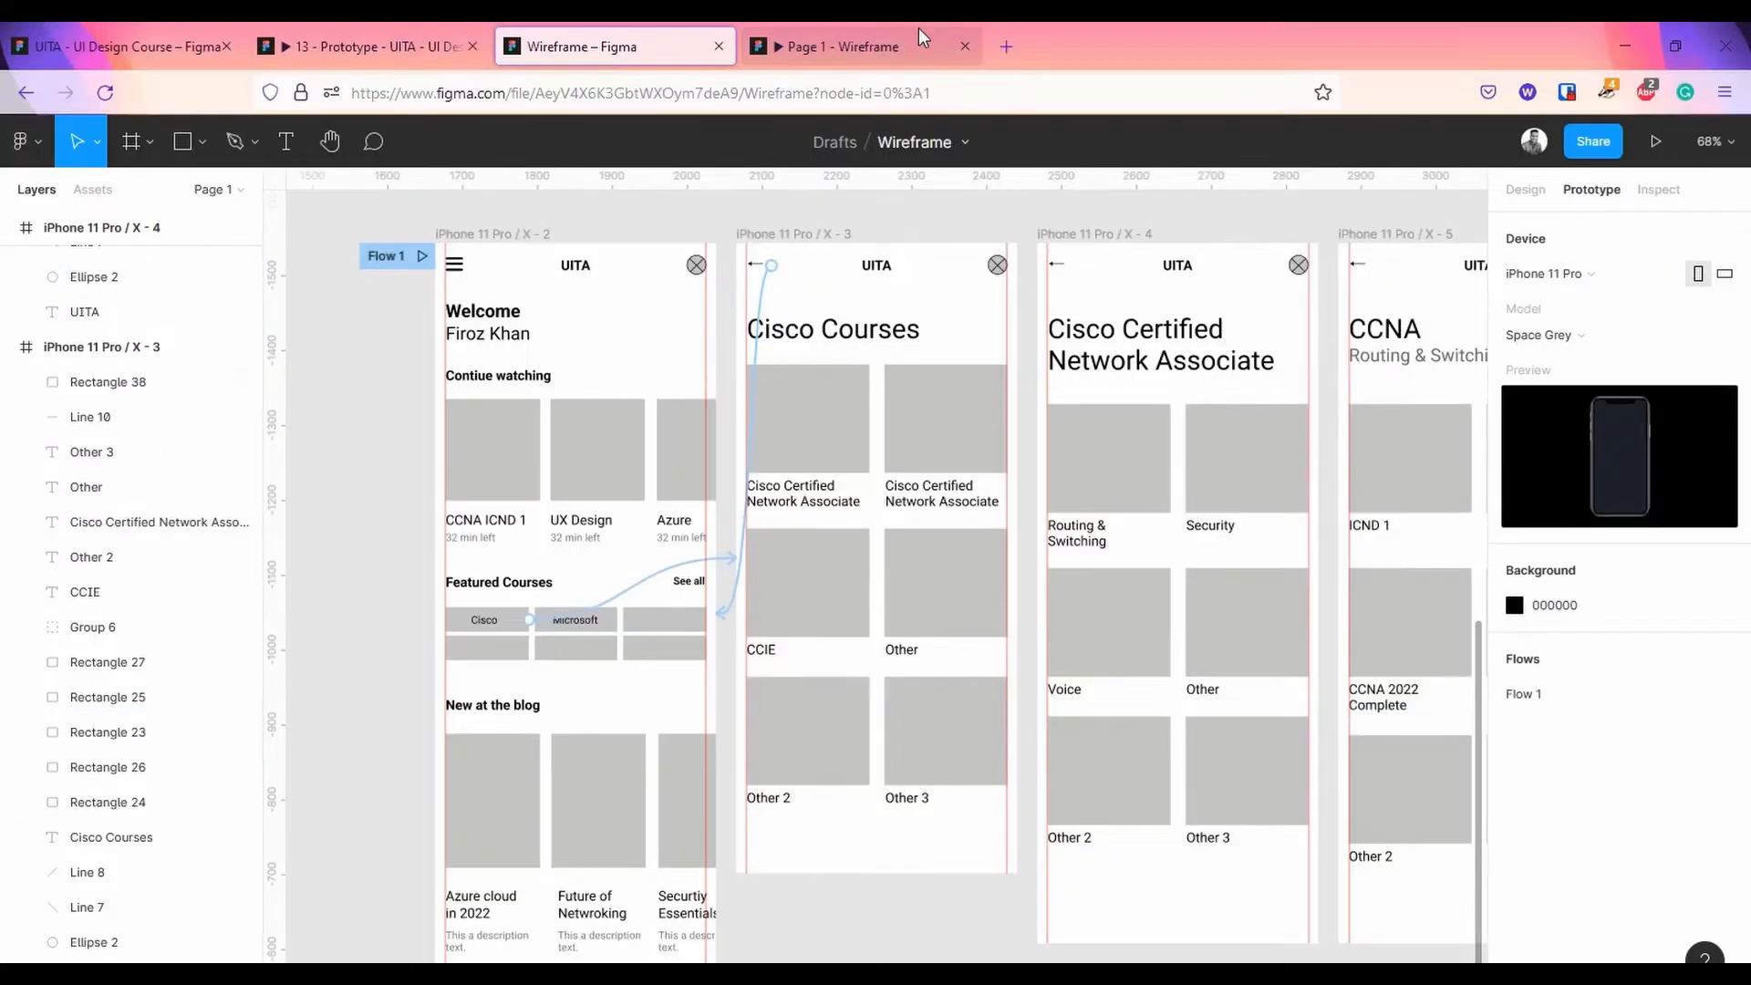
- Test the Cisco Courses back arrow in the running prototype preview
{"action": "left_click", "coordinate": [912, 43]}
{"action": "left_click", "coordinate": [697, 124]}
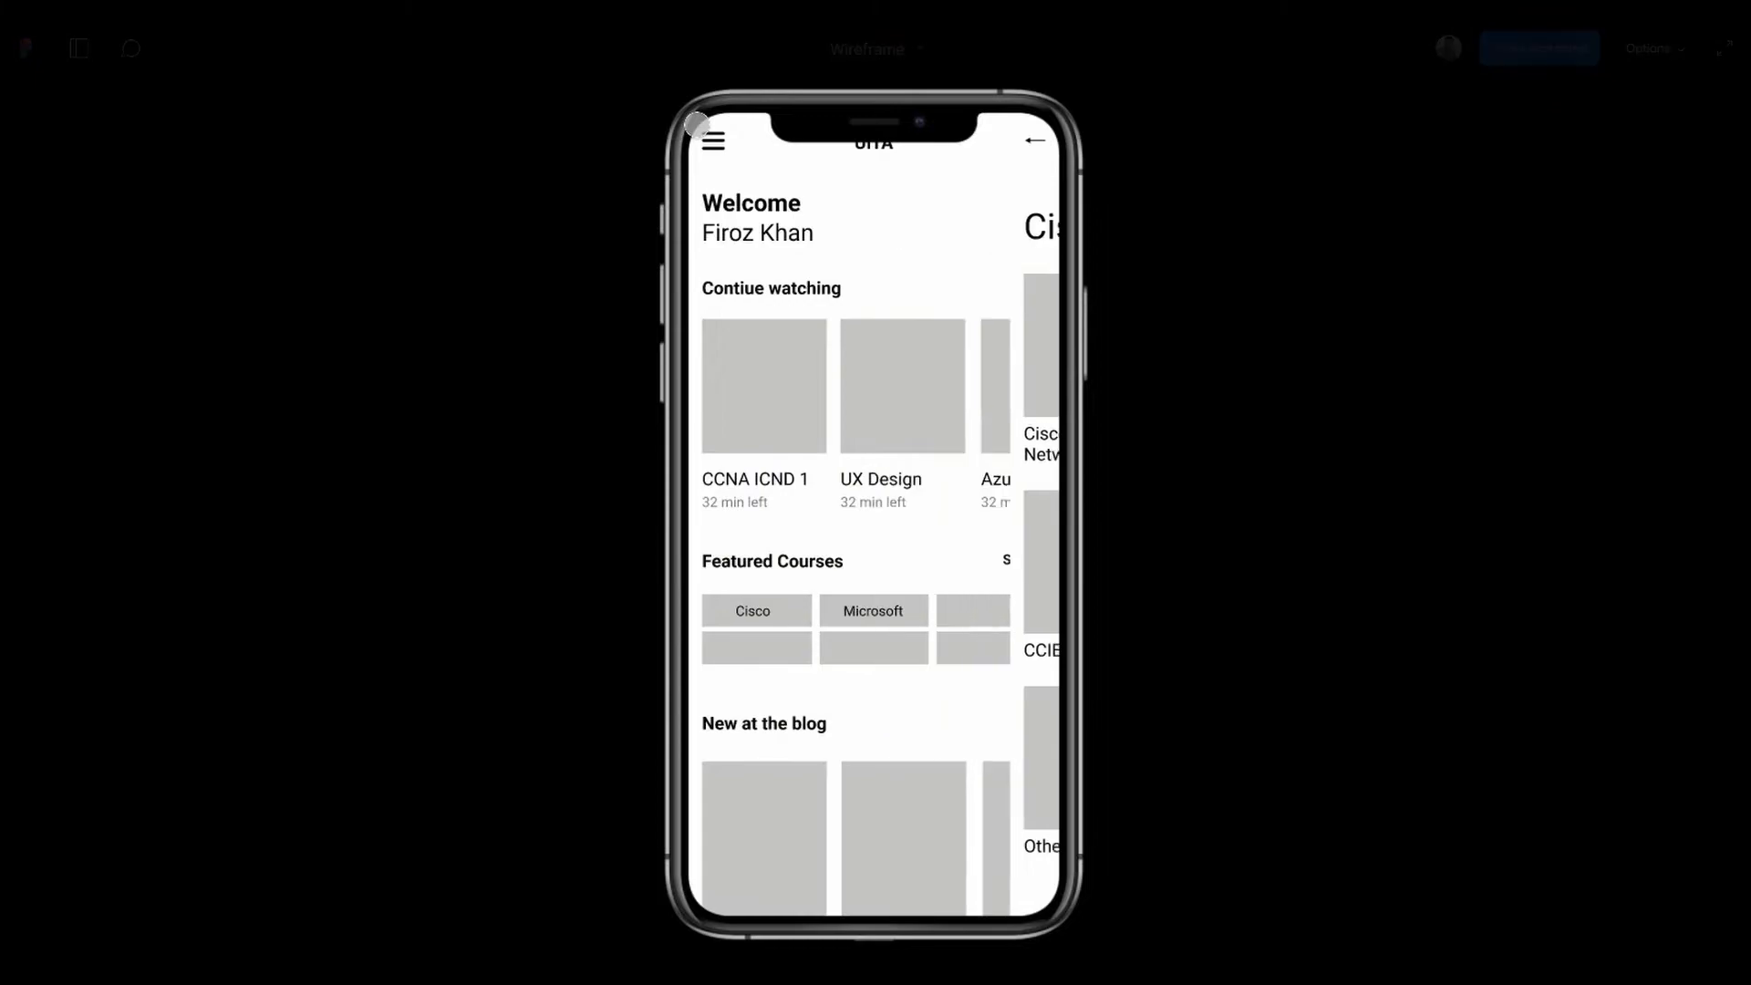
- Return to the wireframe file and link the first Cisco Certified Network Associate card to iPhone 11 Pro / X - 4 with a leftward Move in animation
{"action": "left_click", "coordinate": [572, 37]}
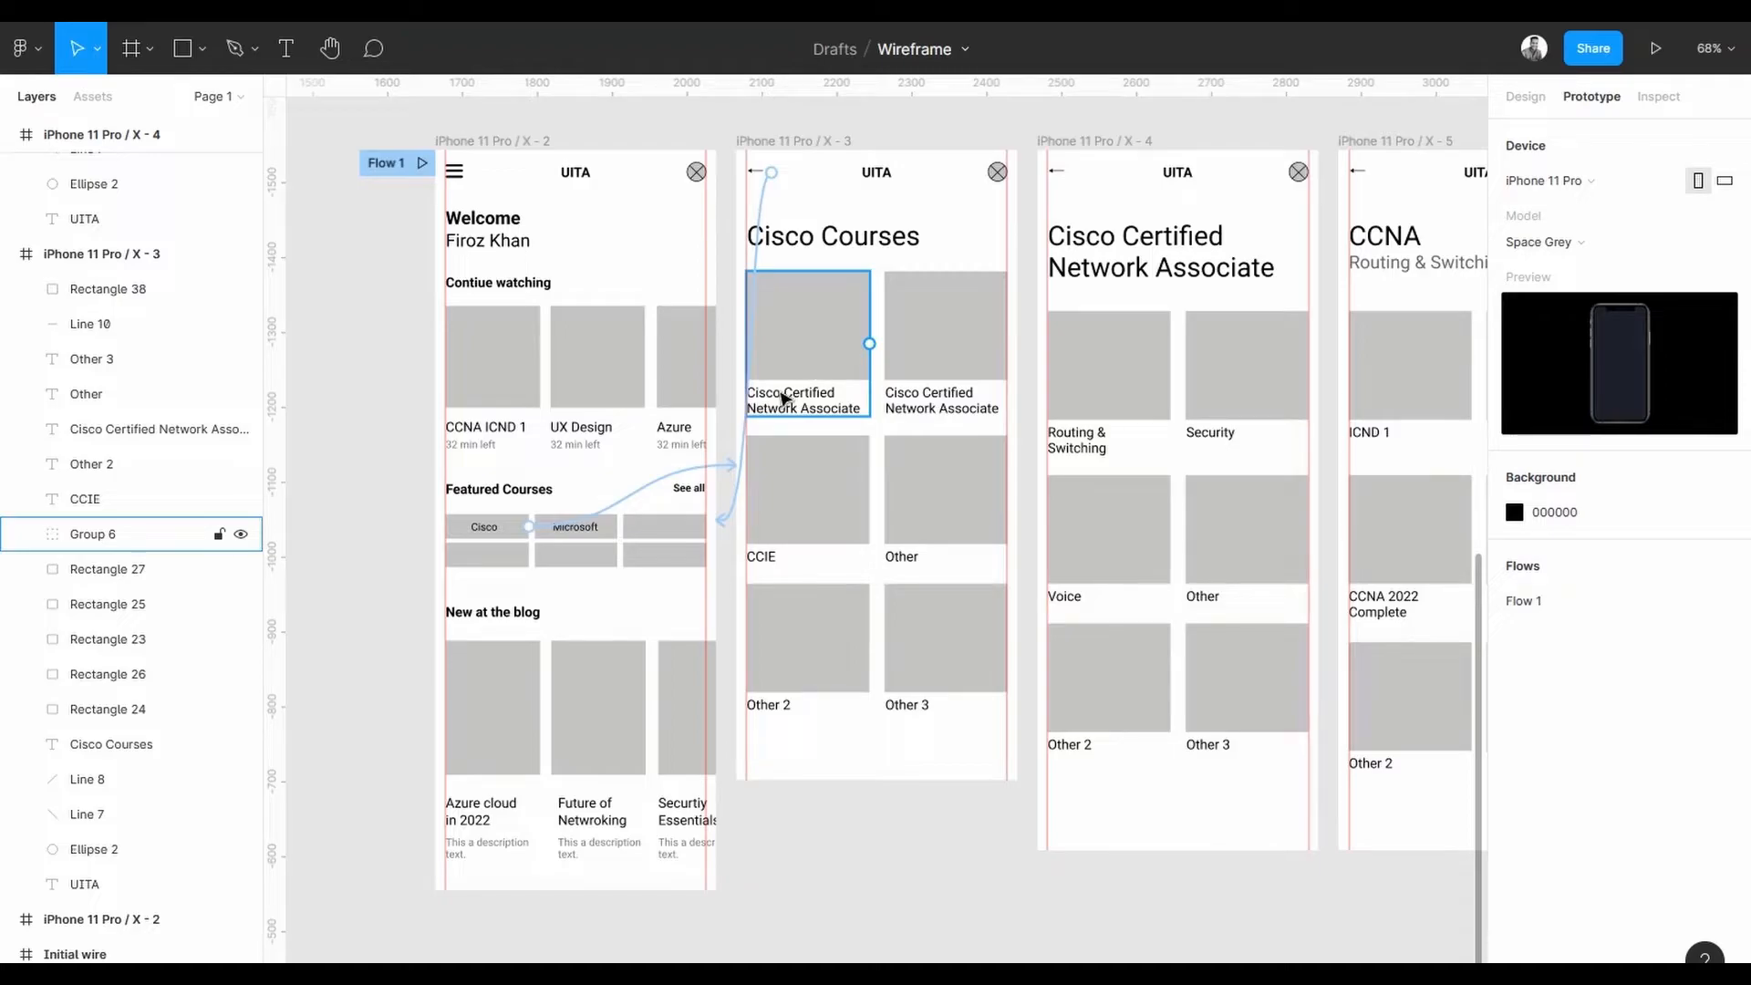
{"action": "left_click_drag", "start_coordinate": [871, 345], "coordinate": [1086, 479]}
{"action": "left_click", "coordinate": [1320, 367]}
{"action": "left_click", "coordinate": [1312, 332]}
{"action": "left_click", "coordinate": [1376, 368]}
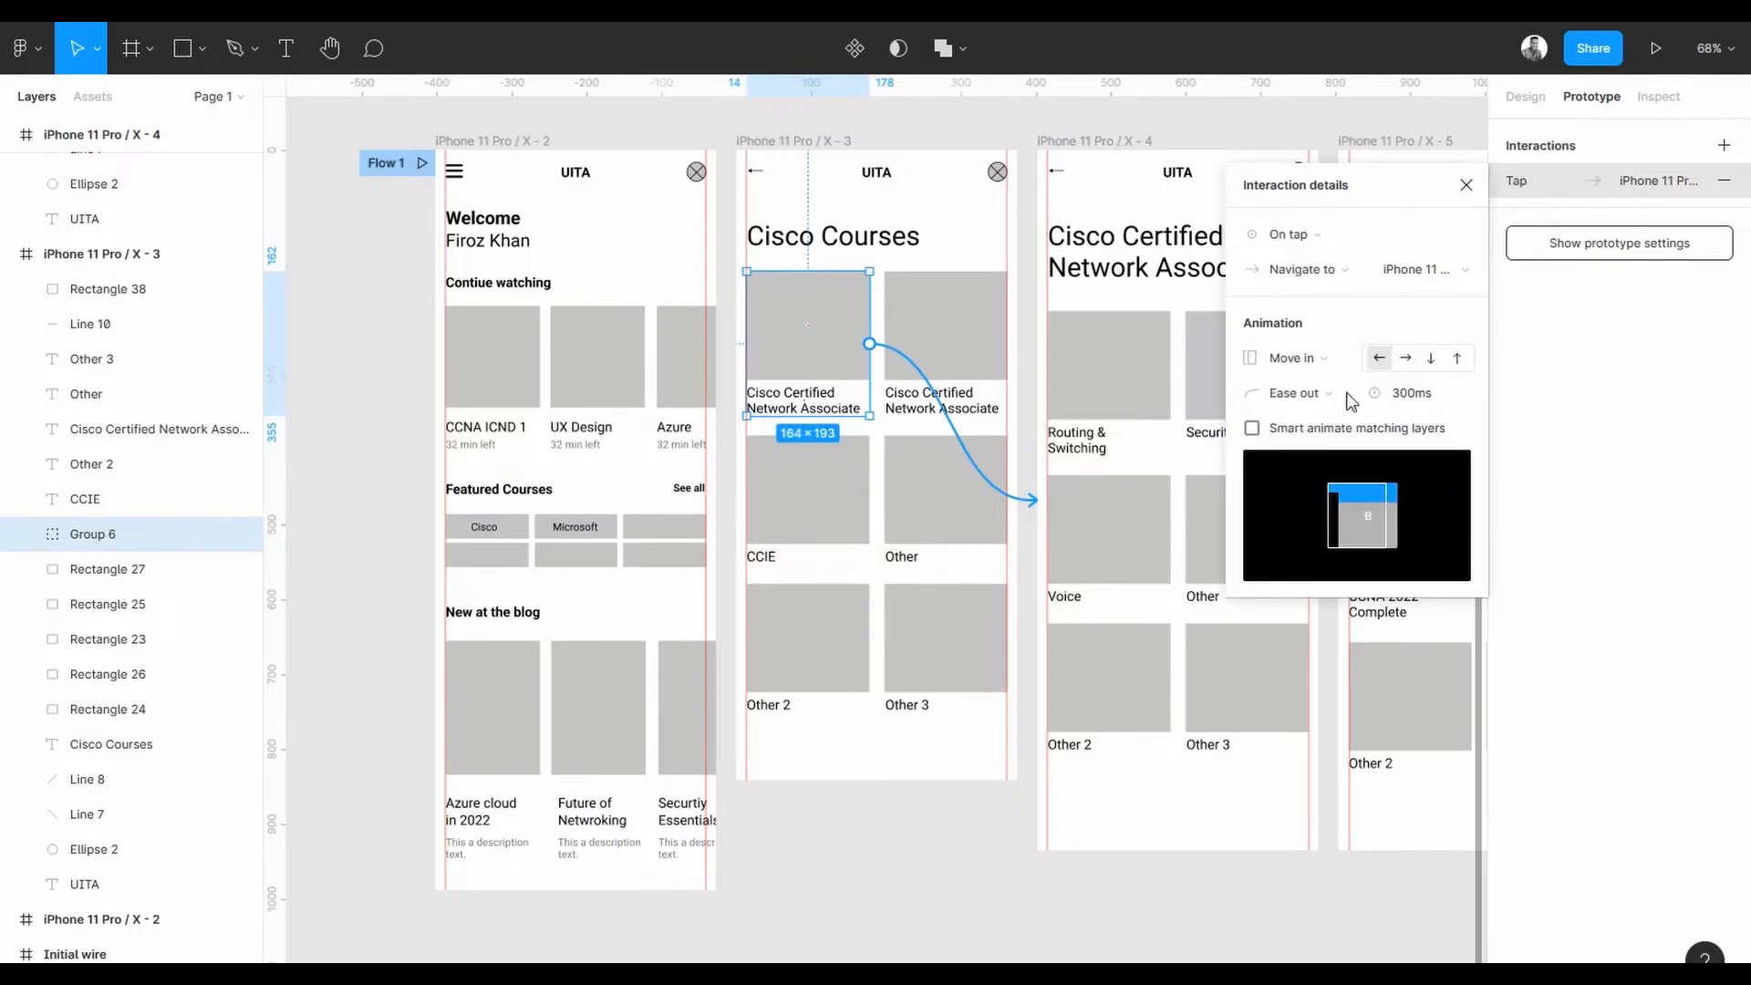
{"action": "left_click", "coordinate": [1031, 682]}
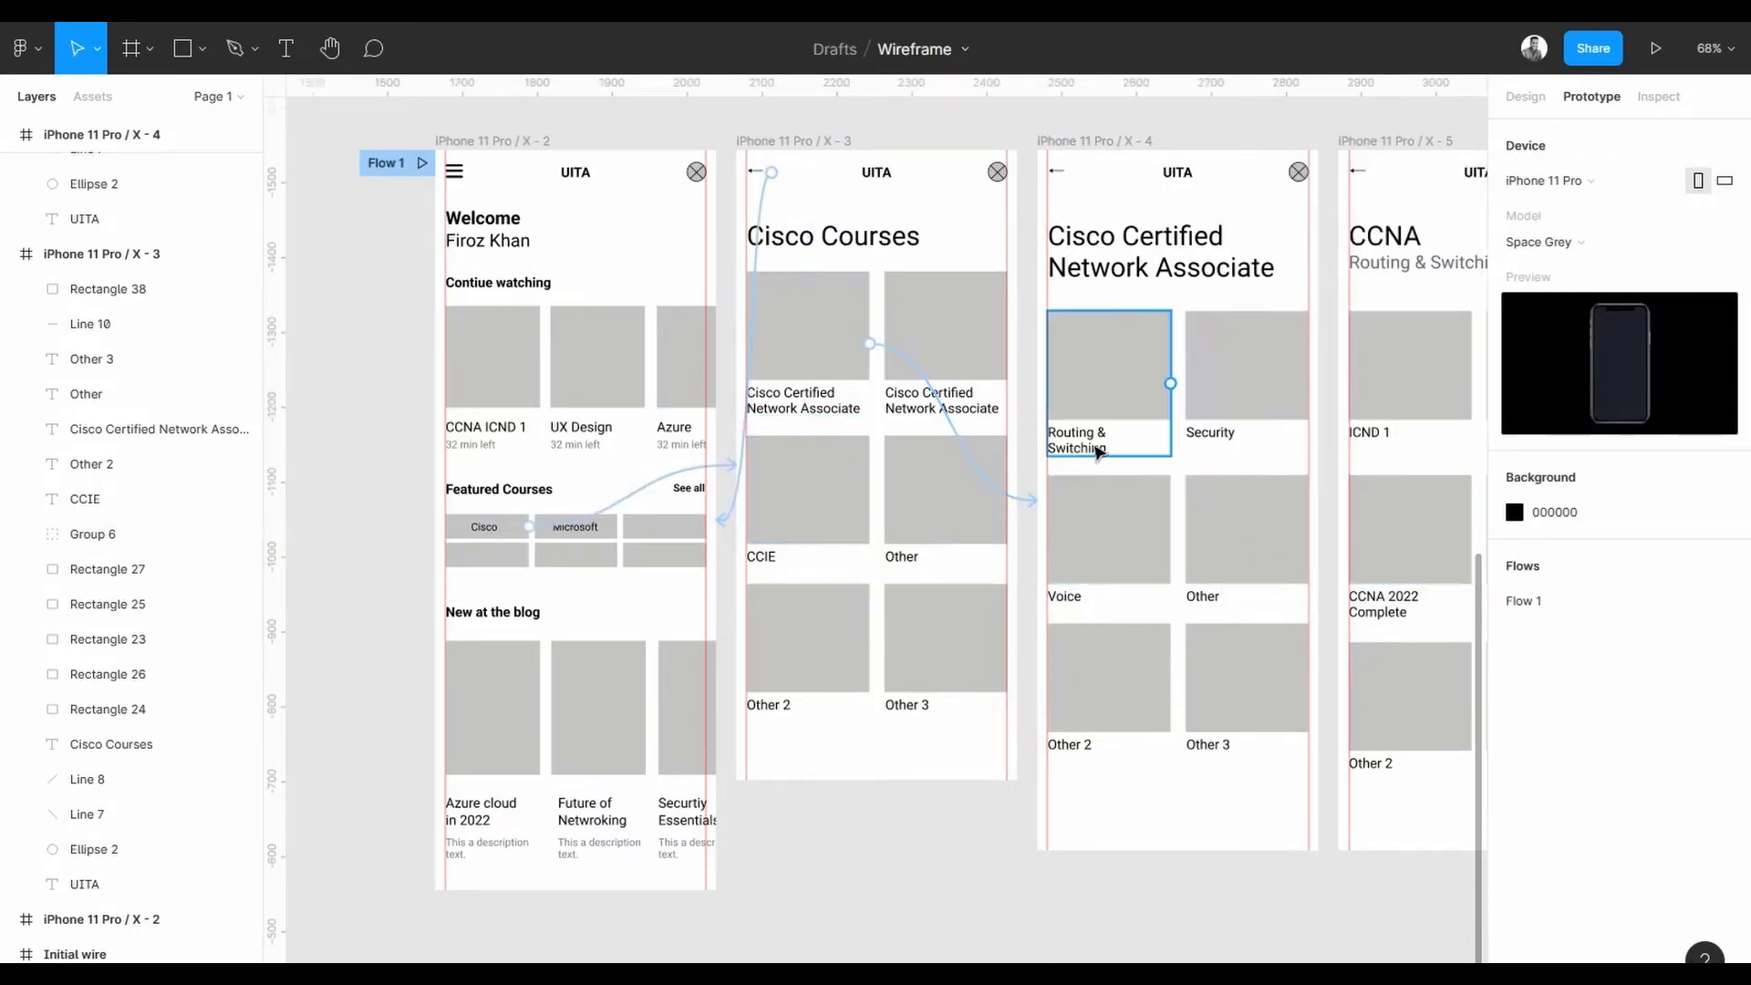
- Link the Routing & Switching card to the CCNA course list frame, iPhone 11 Pro / X - 5, on tap
{"action": "scroll", "coordinate": [1141, 341], "scroll_direction": "right", "scroll_amount": 5}
{"action": "left_click", "coordinate": [828, 372]}
{"action": "left_click_drag", "start_coordinate": [887, 392], "coordinate": [1076, 447]}
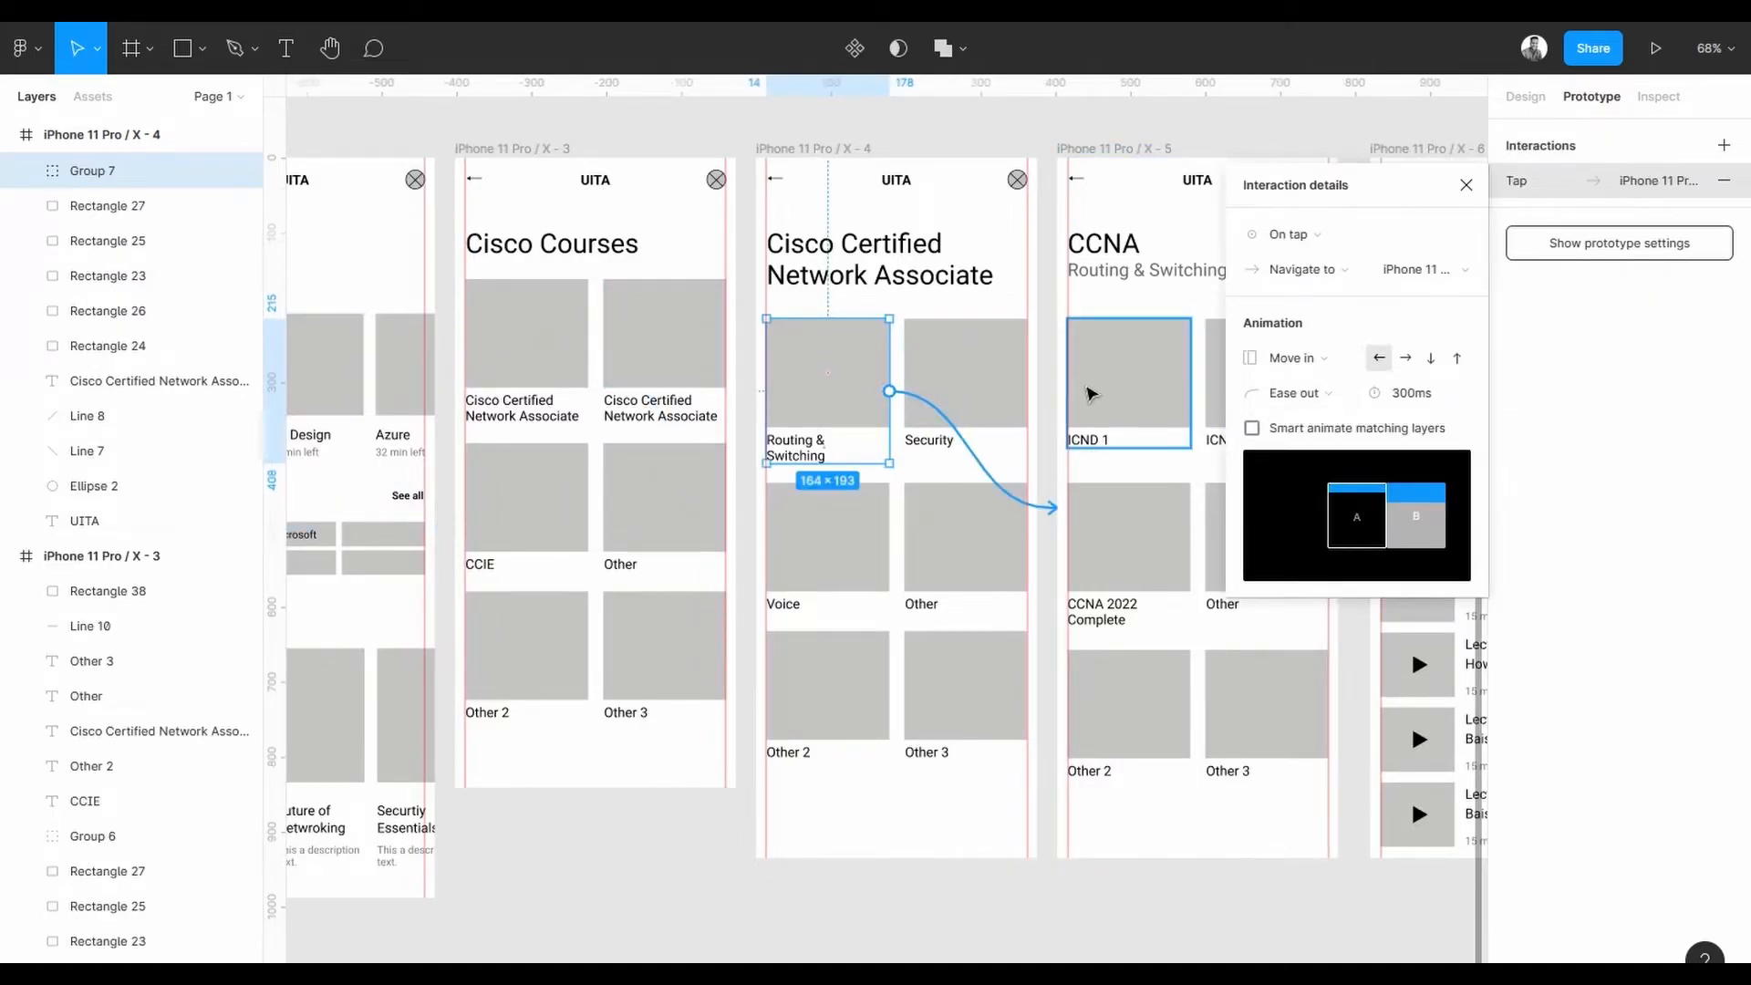
{"action": "left_click", "coordinate": [1048, 375]}
- Link the ICND 1 card to the ICND 1 lecture list frame, iPhone 11 Pro / X - 6, on tap
{"action": "scroll", "coordinate": [1118, 376], "scroll_direction": "right", "scroll_amount": 5}
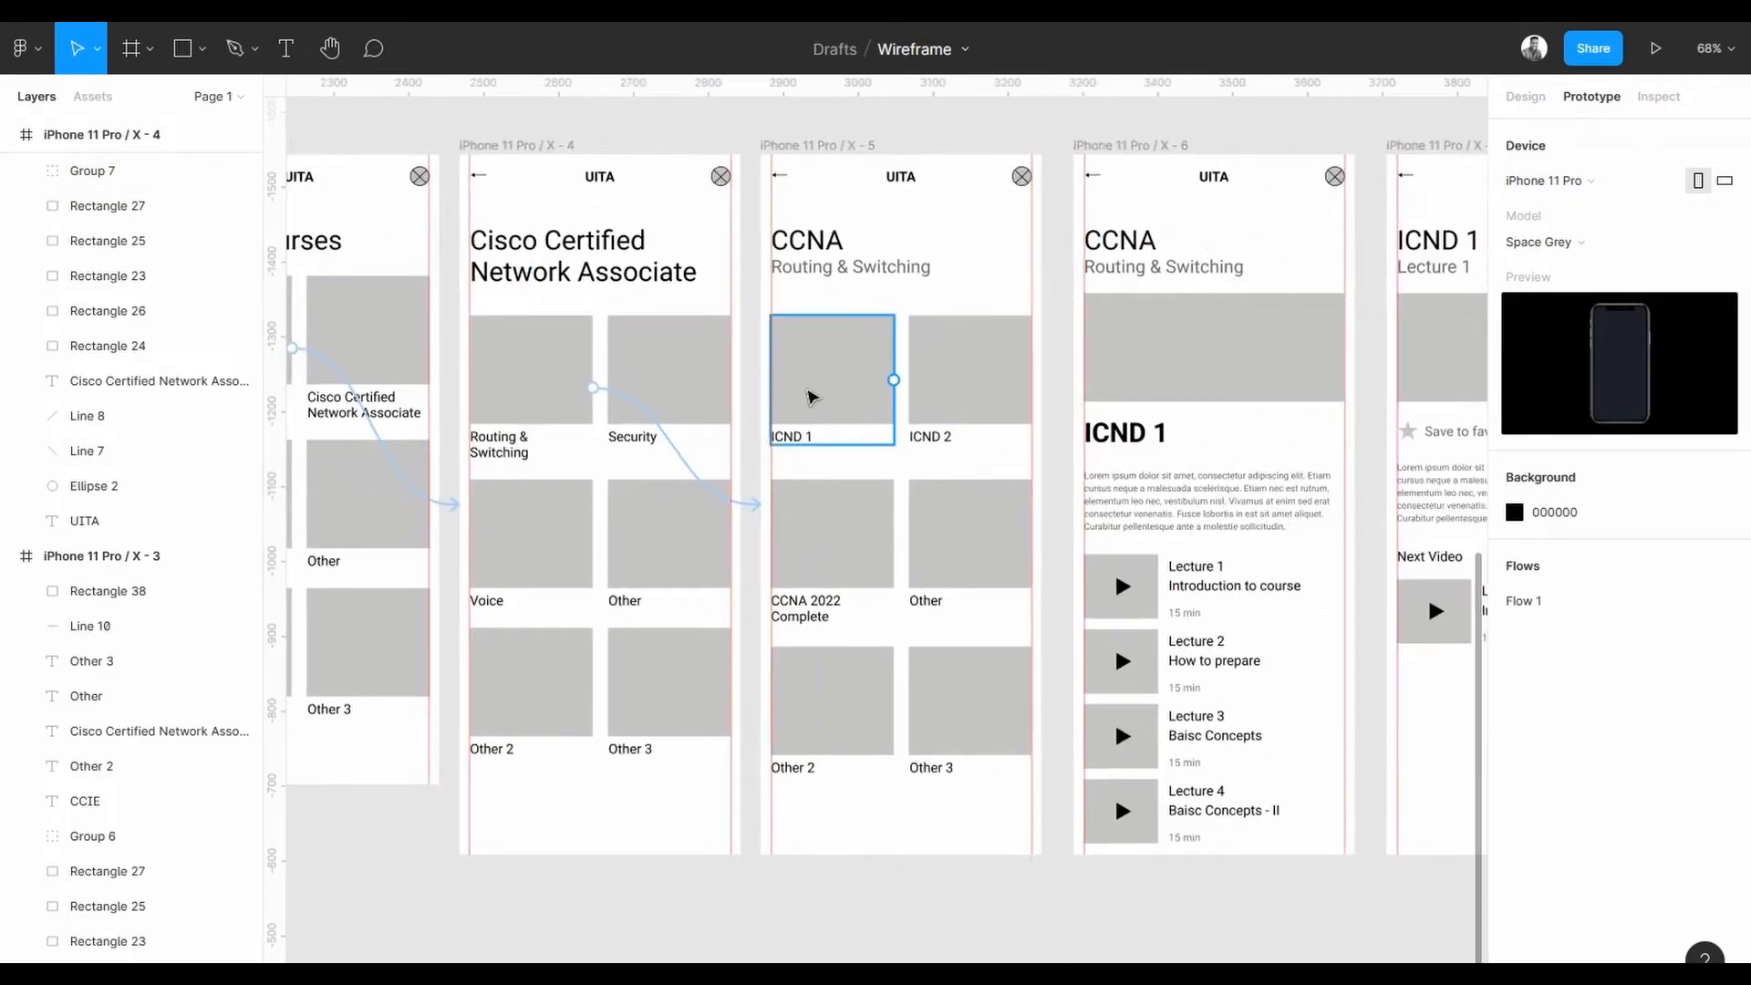
{"action": "left_click", "coordinate": [889, 381]}
{"action": "left_click_drag", "start_coordinate": [894, 379], "coordinate": [1140, 497]}
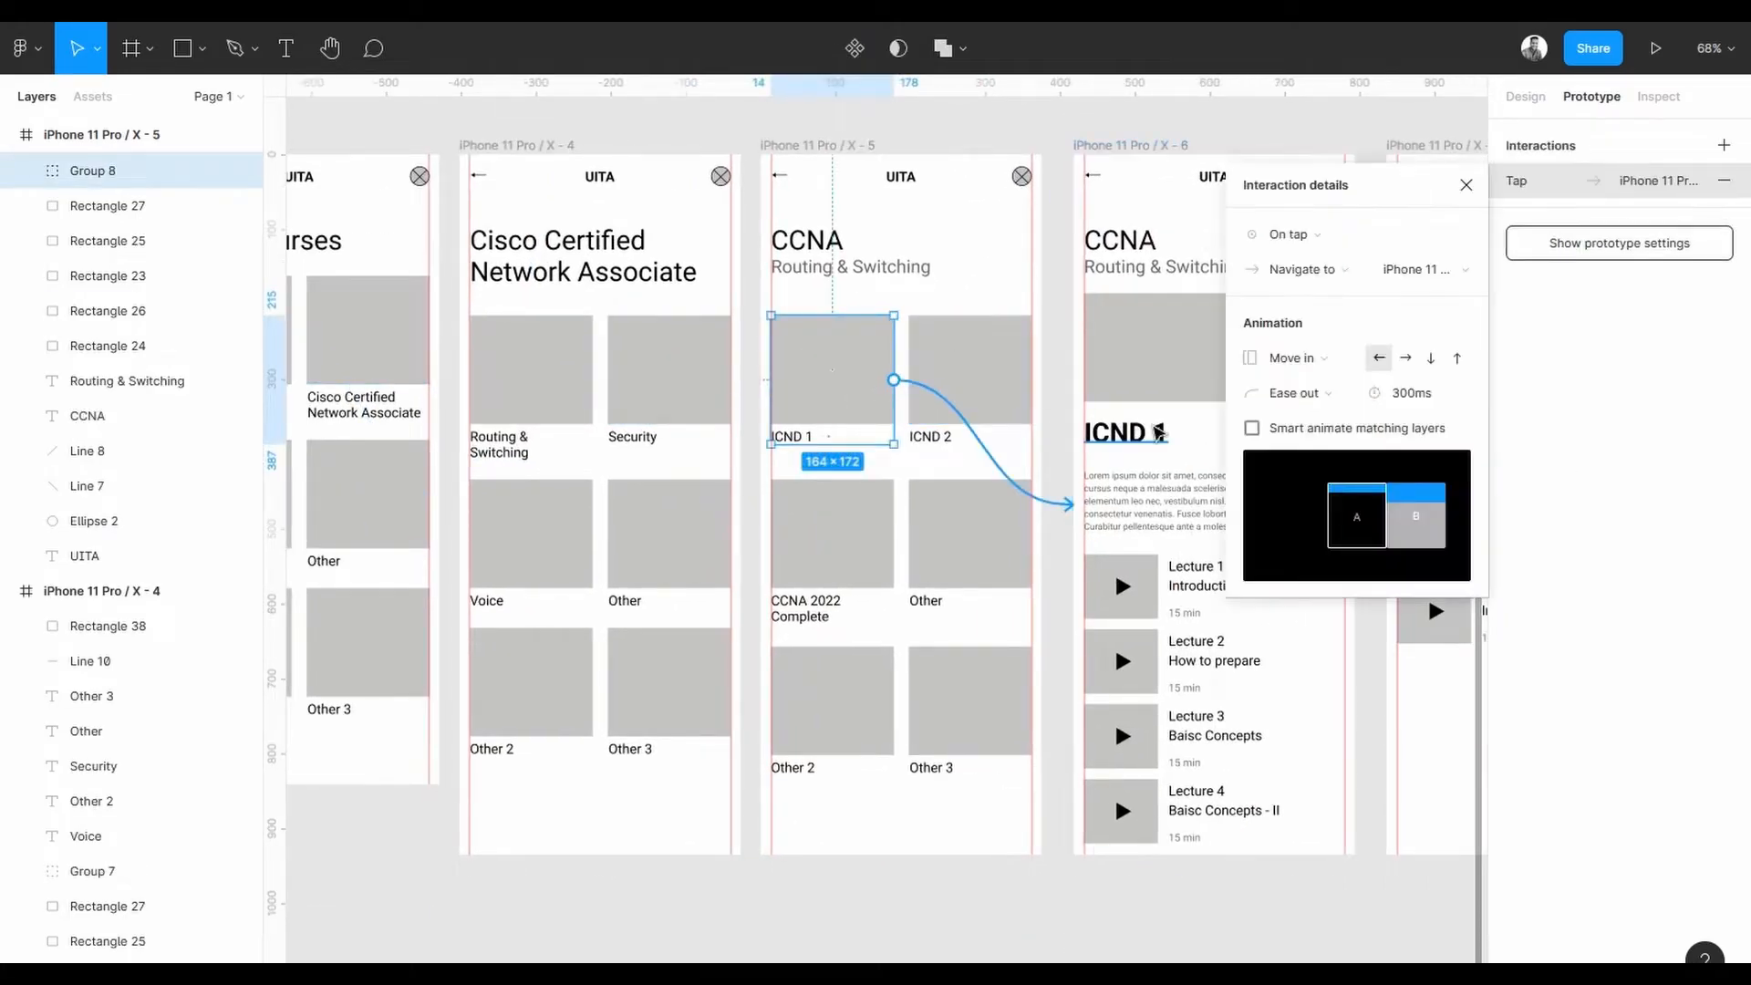
{"action": "left_click", "coordinate": [1064, 387]}
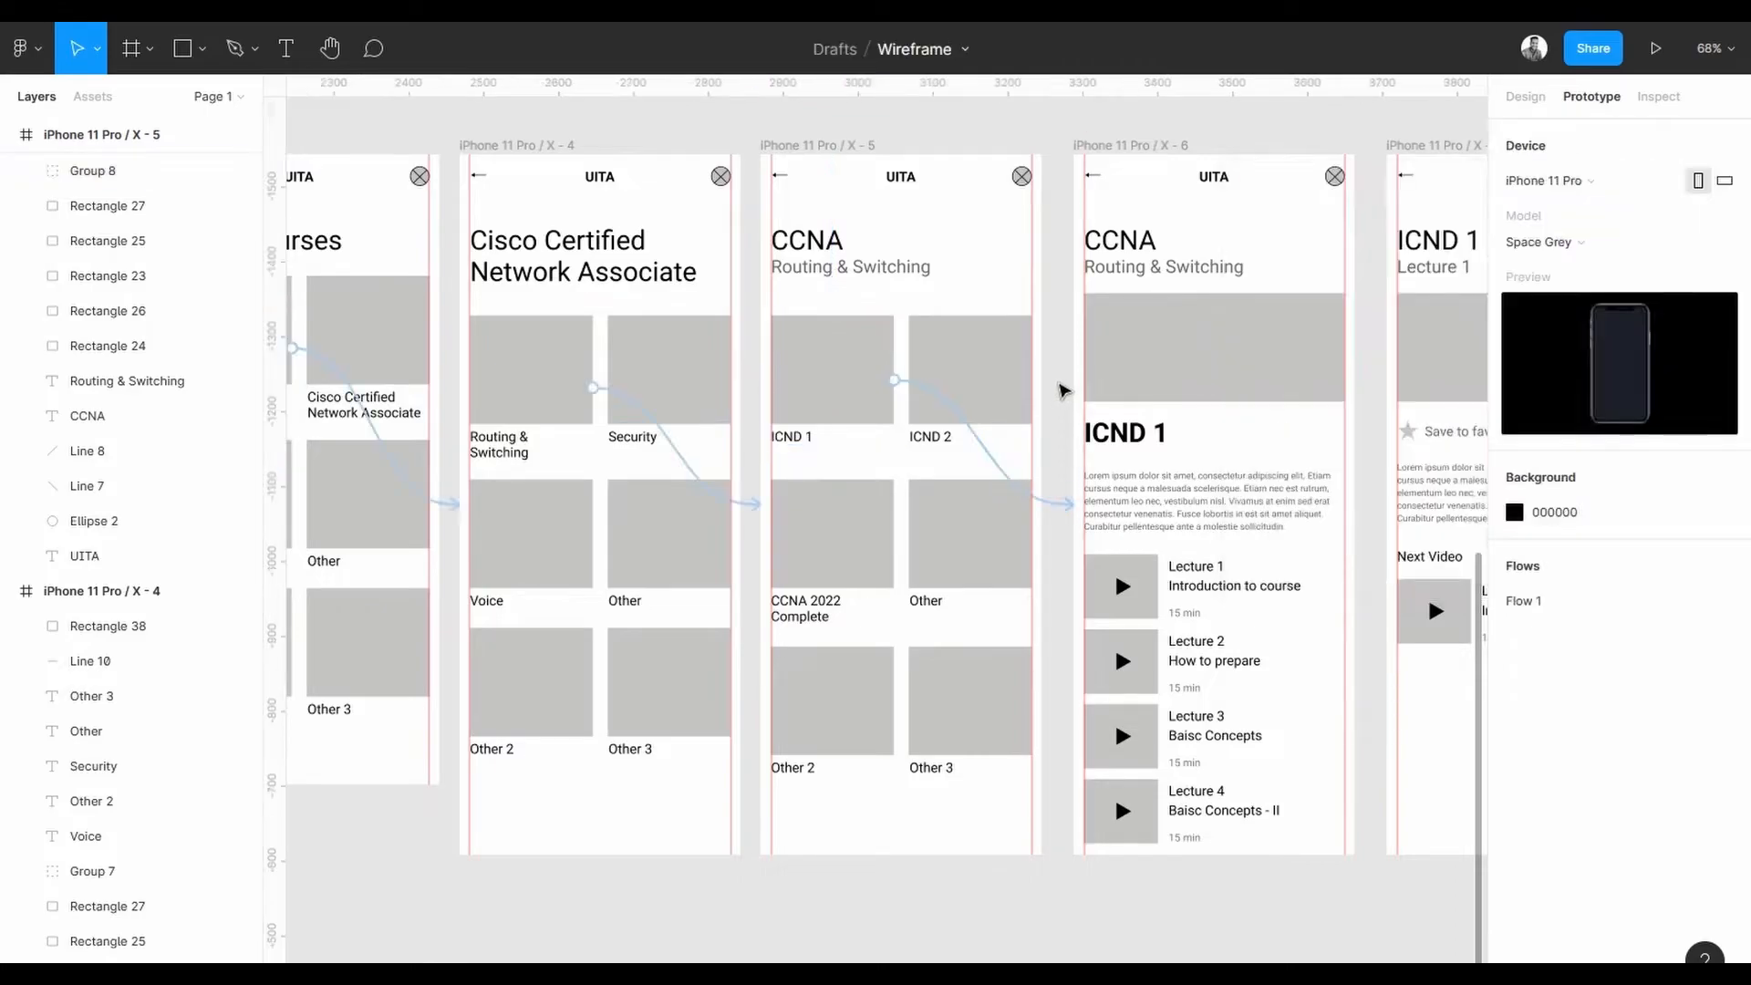
- Link the Lecture 1 Introduction to course row to the video frame, iPhone 11 Pro / X - 7, on tap
{"action": "left_click_drag", "start_coordinate": [1220, 375], "coordinate": [936, 374]}
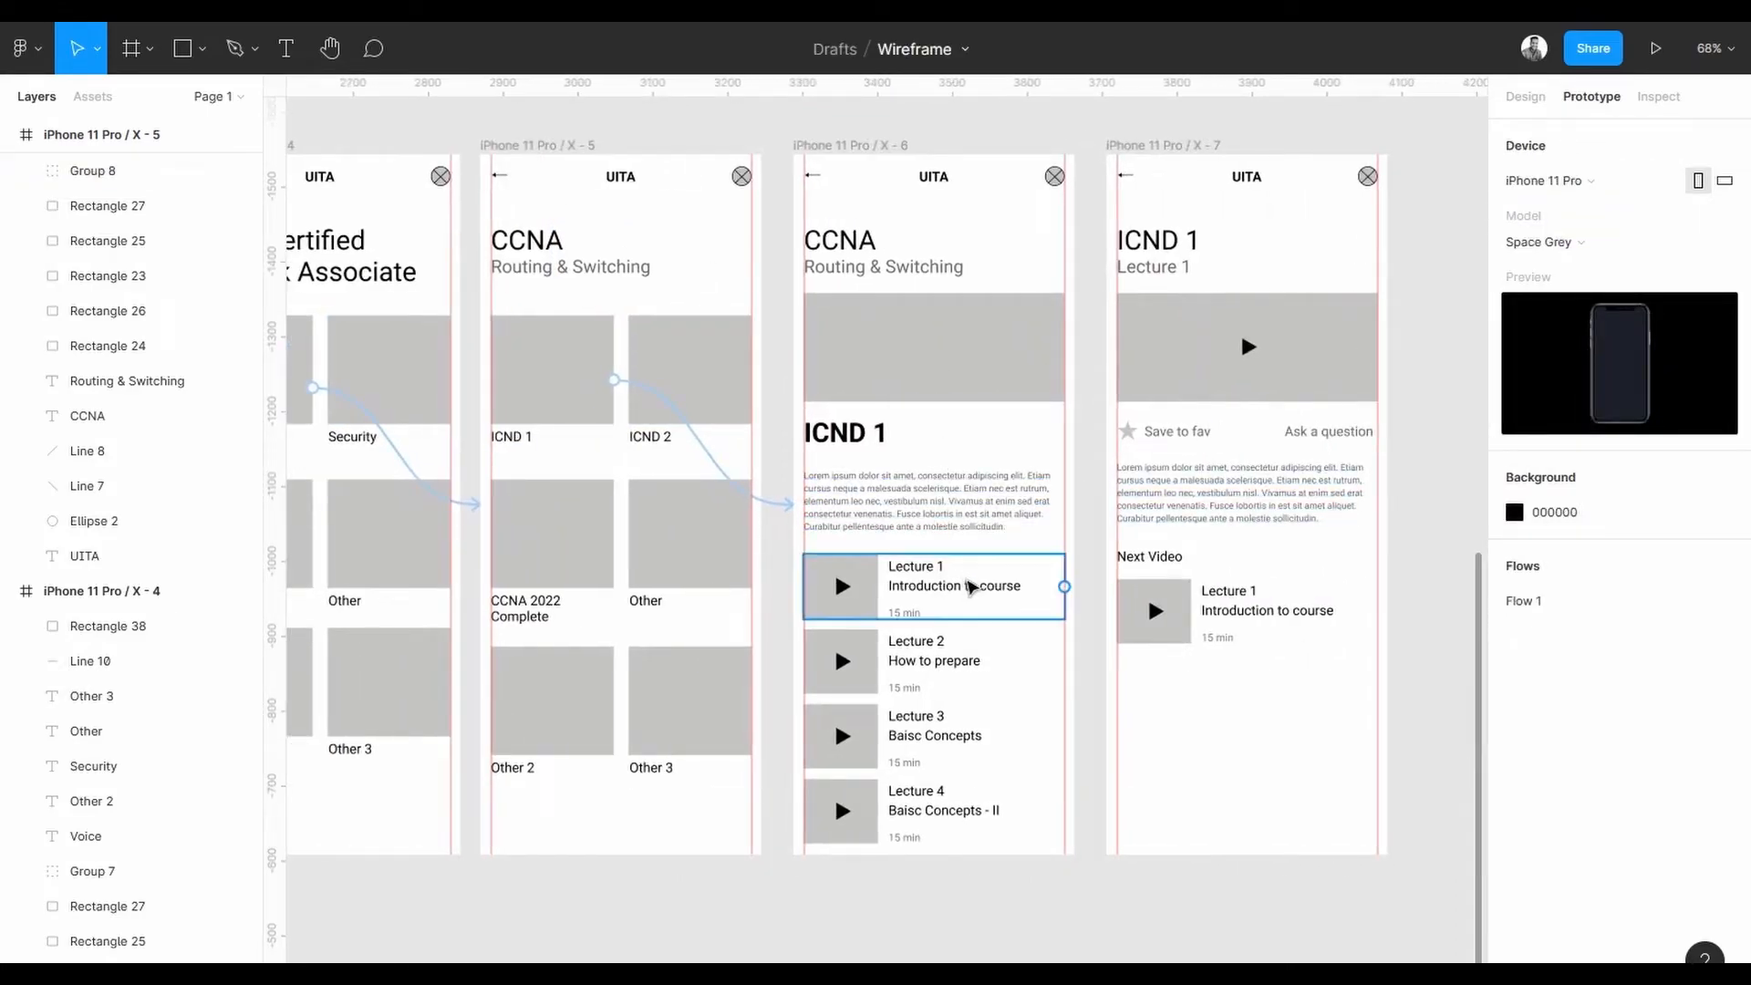
{"action": "left_click", "coordinate": [985, 588]}
{"action": "left_click_drag", "start_coordinate": [1064, 587], "coordinate": [1209, 600]}
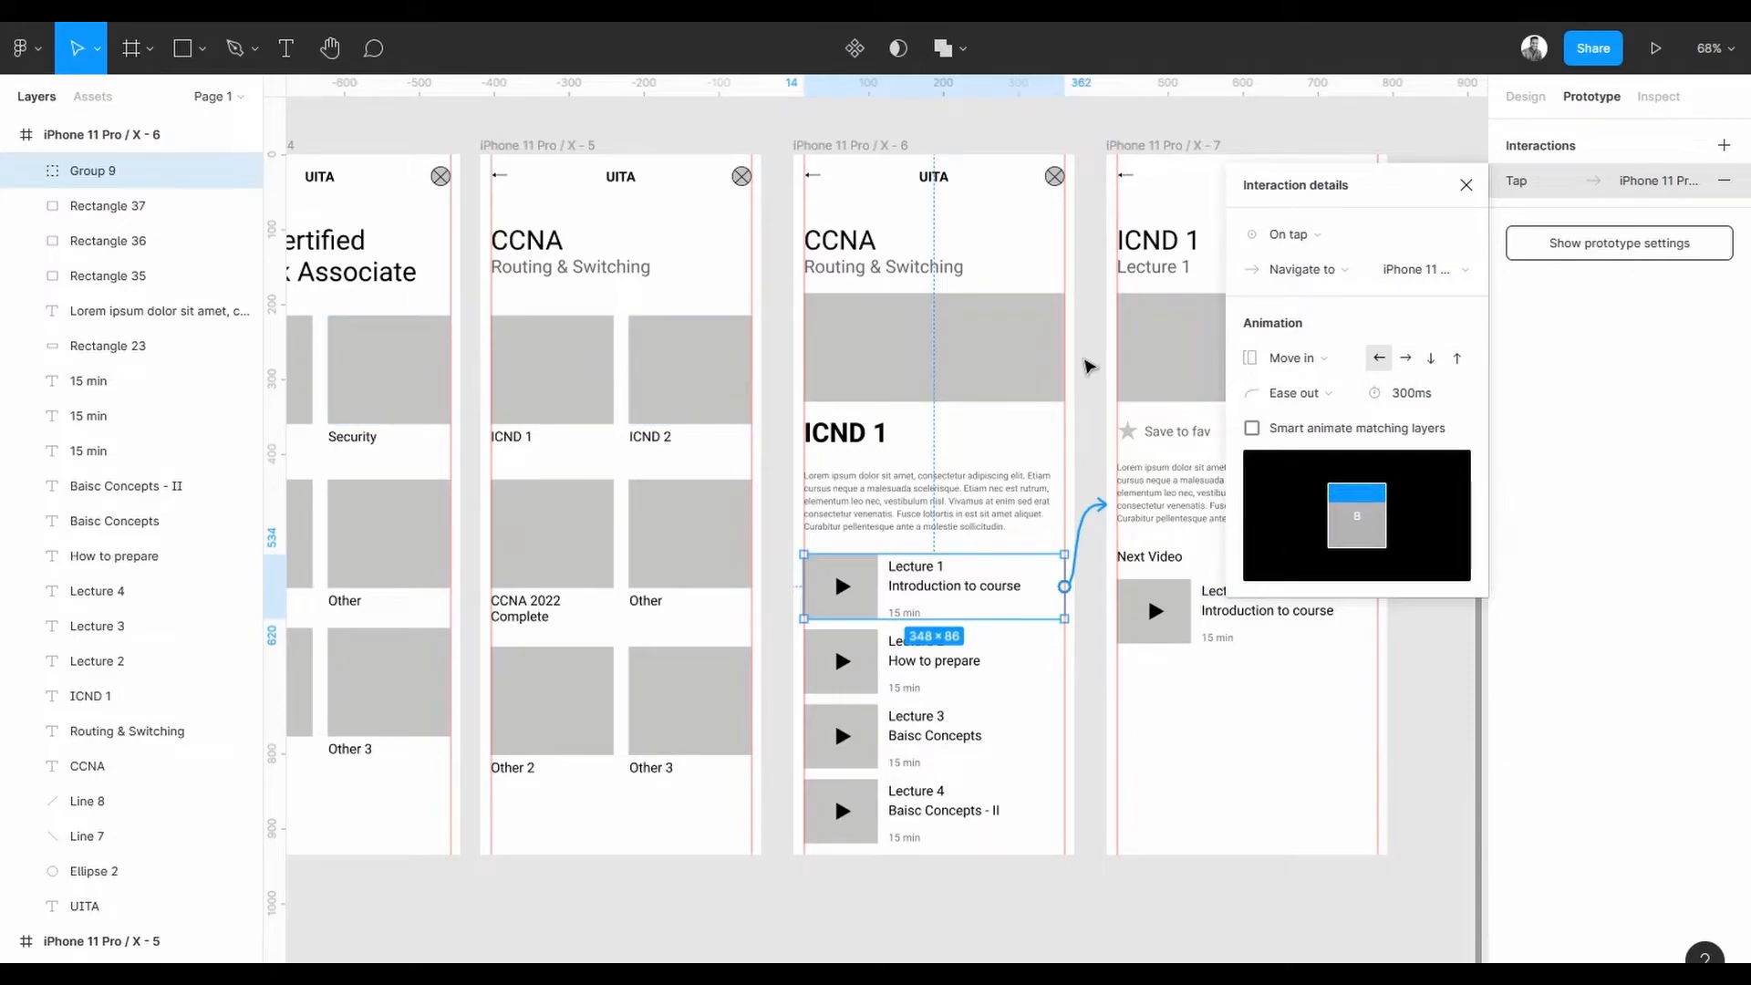
{"action": "left_click", "coordinate": [1086, 364]}
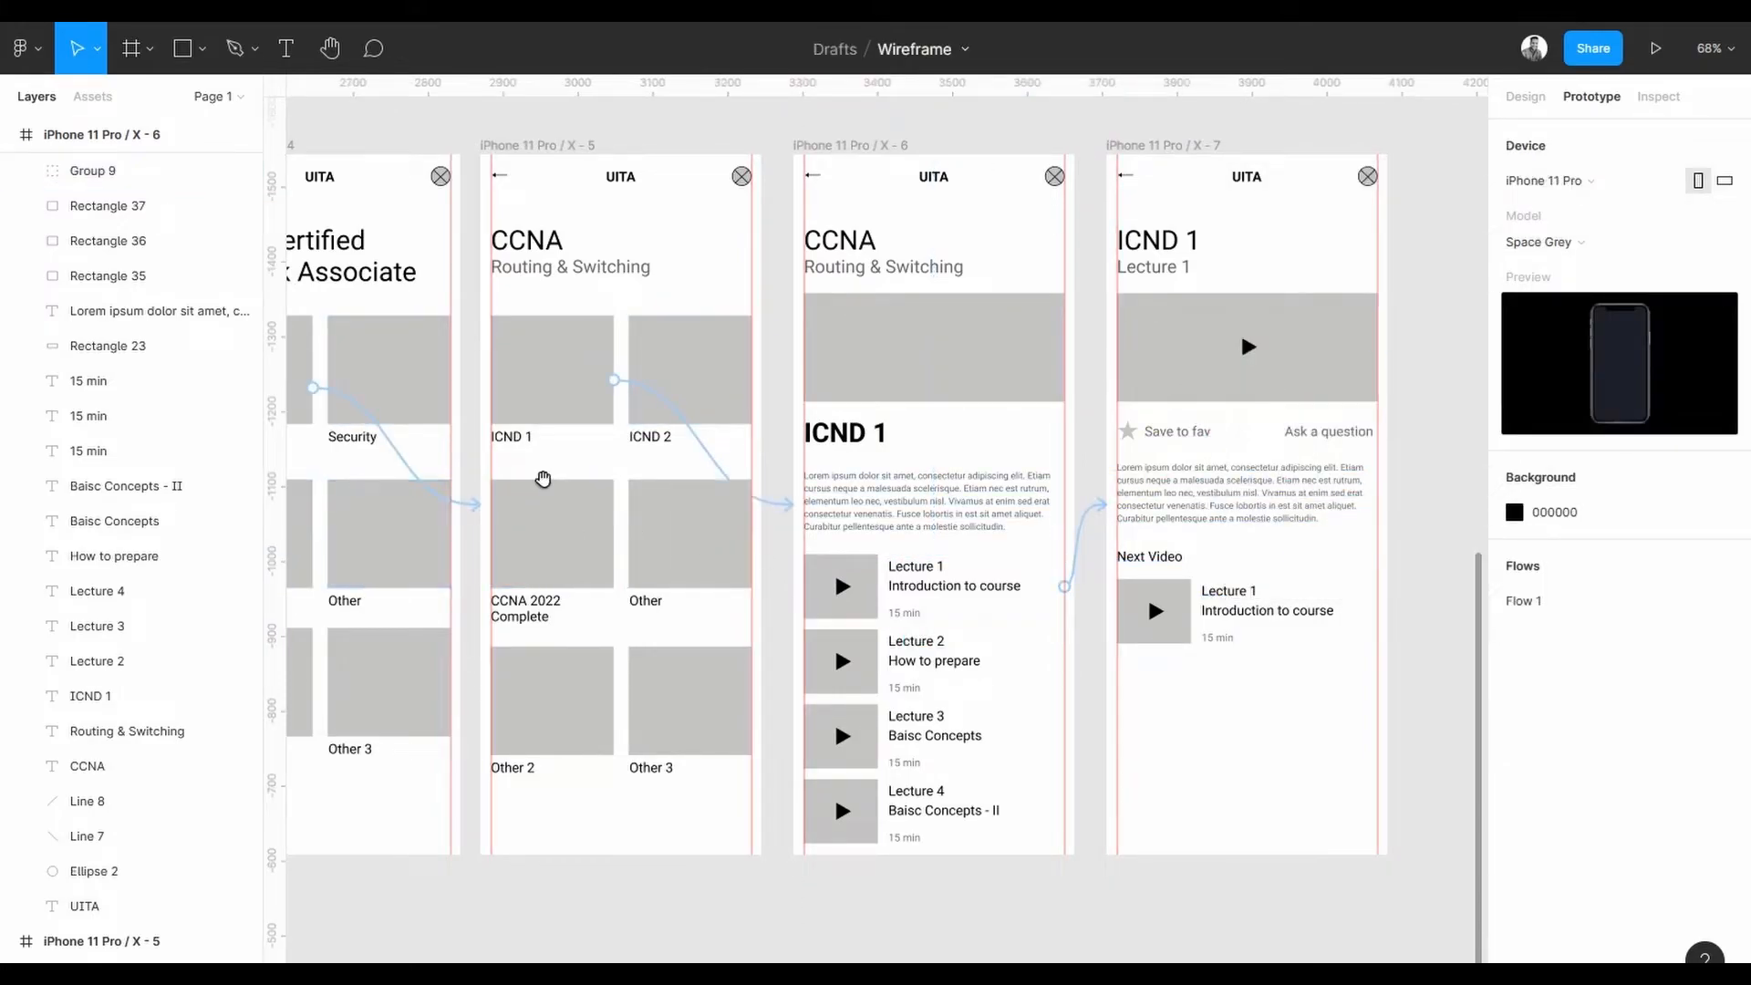
- Set the fill opacity of the back arrow's hotspot rectangle on the ICND 1 Lecture 1 frame to 100%
{"action": "left_click_drag", "start_coordinate": [544, 480], "coordinate": [1035, 488]}
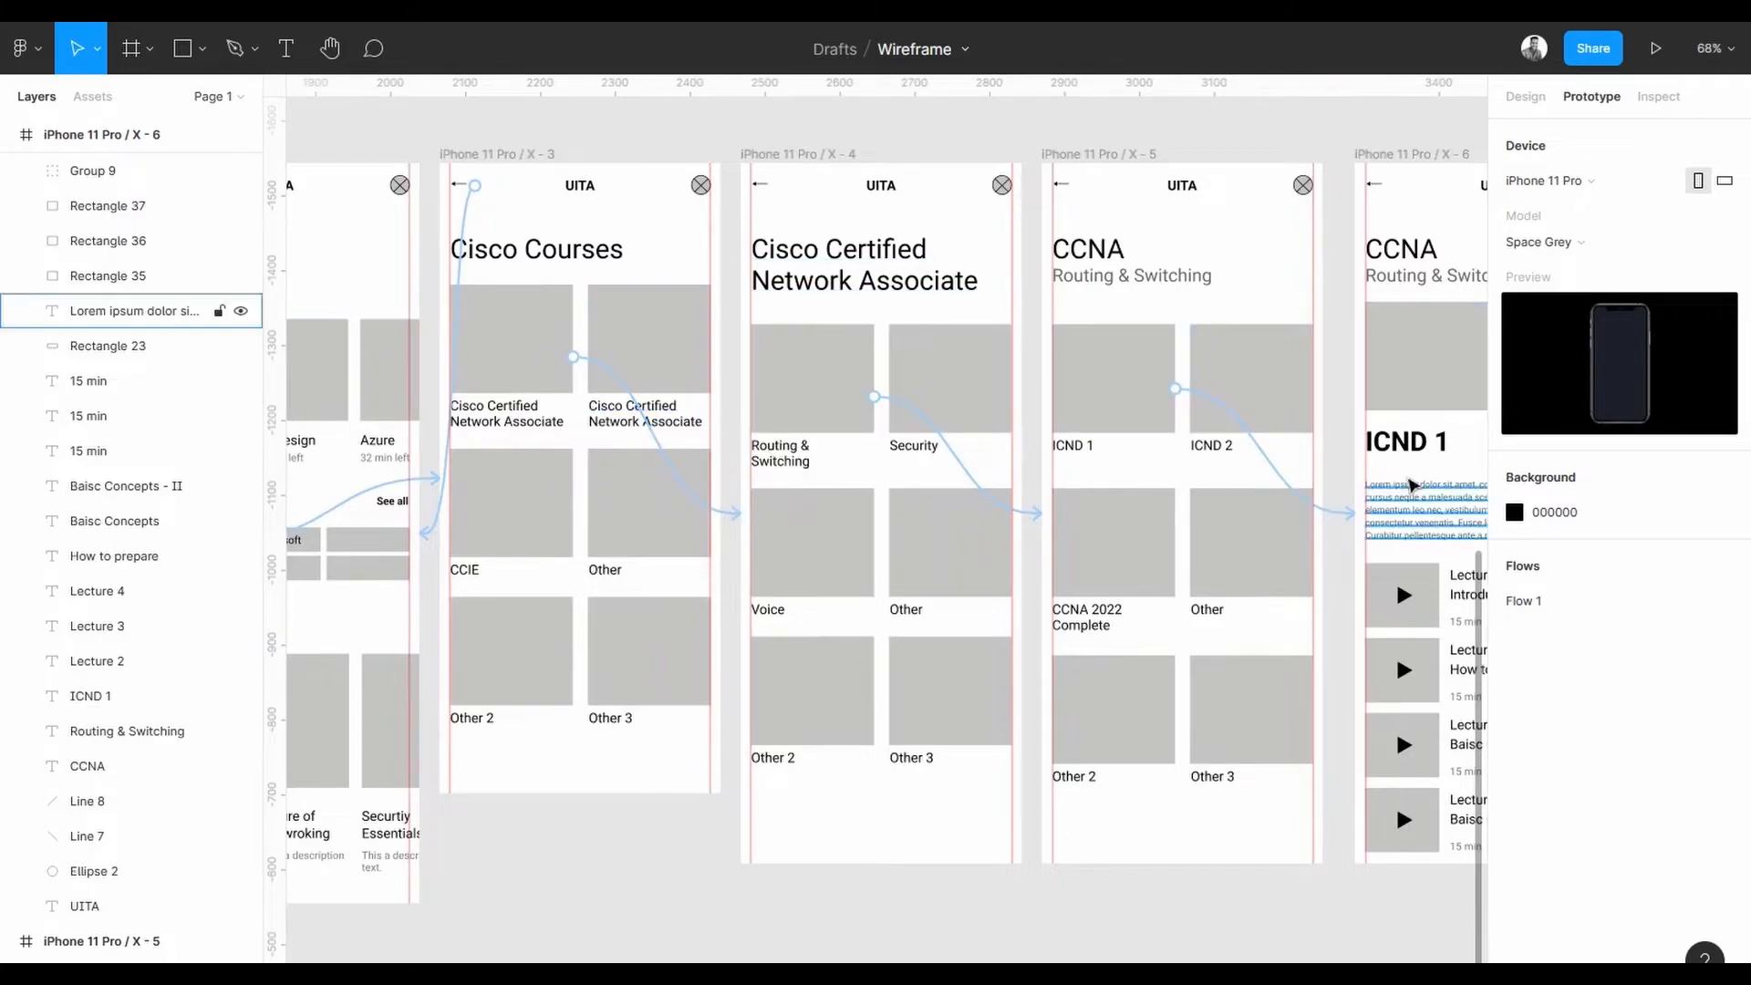
{"action": "left_click_drag", "start_coordinate": [942, 477], "coordinate": [932, 564]}
{"action": "left_click_drag", "start_coordinate": [1175, 455], "coordinate": [821, 481]}
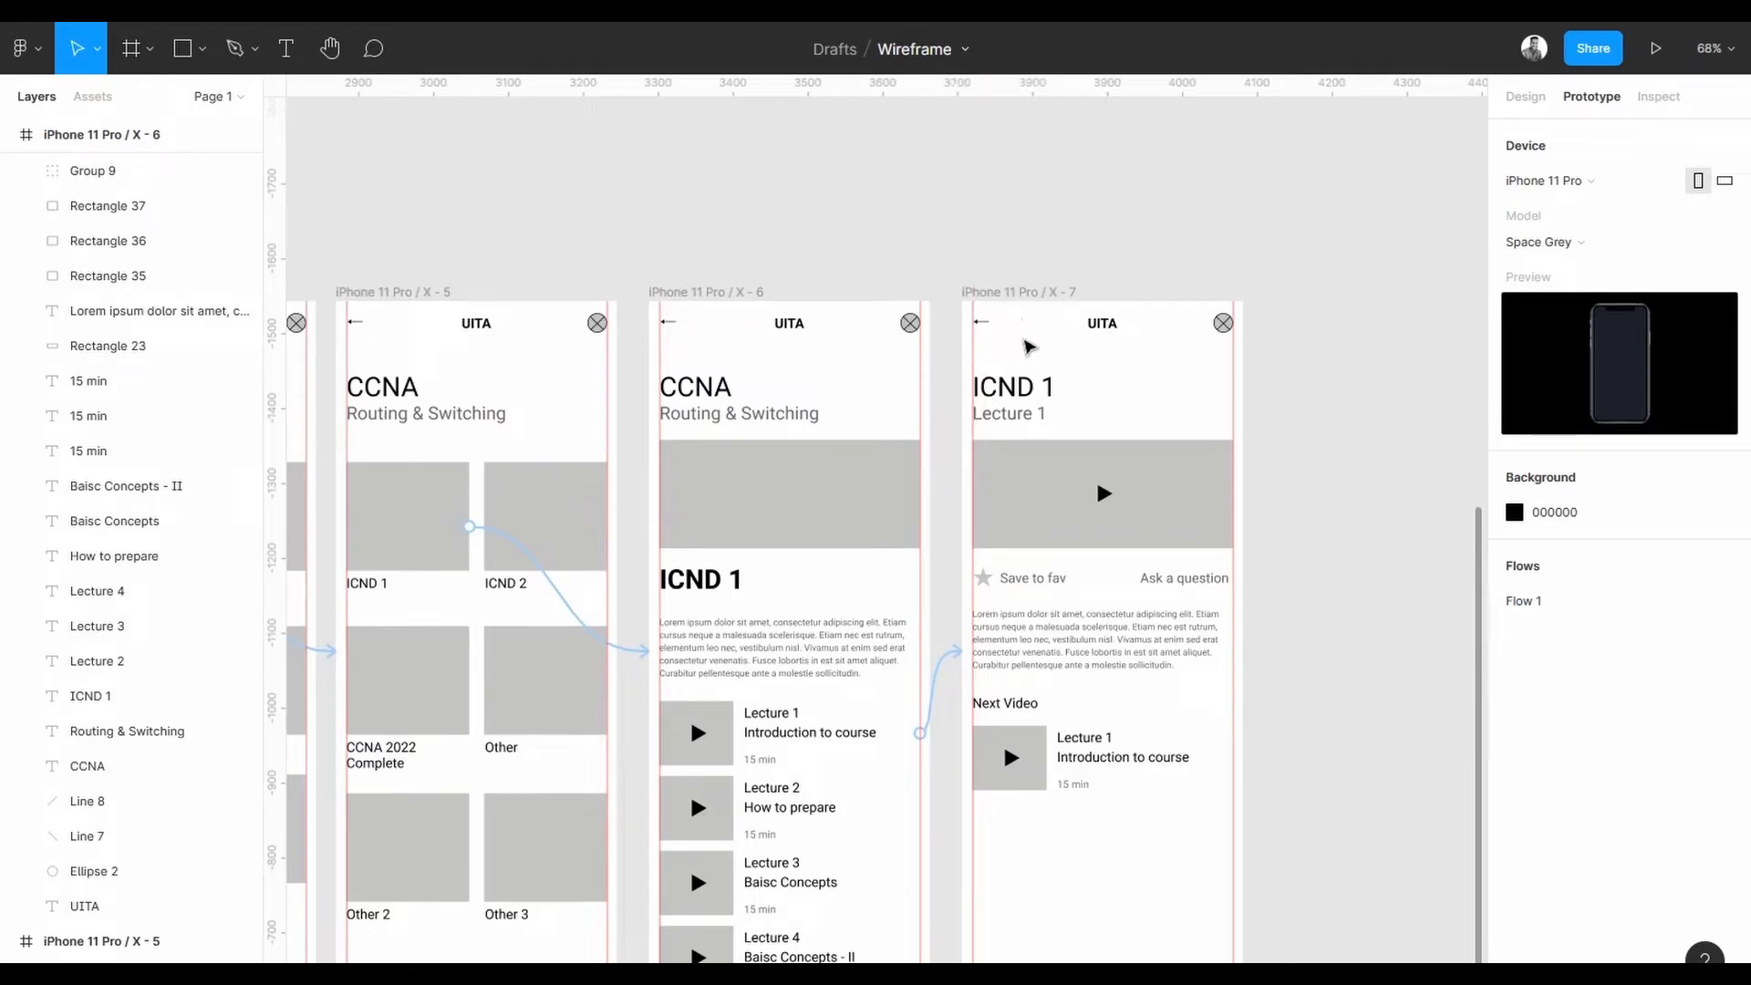
{"action": "scroll", "coordinate": [1028, 344], "scroll_direction": "up", "scroll_amount": 10}
{"action": "left_click", "coordinate": [1028, 348]}
{"action": "left_click", "coordinate": [790, 244]}
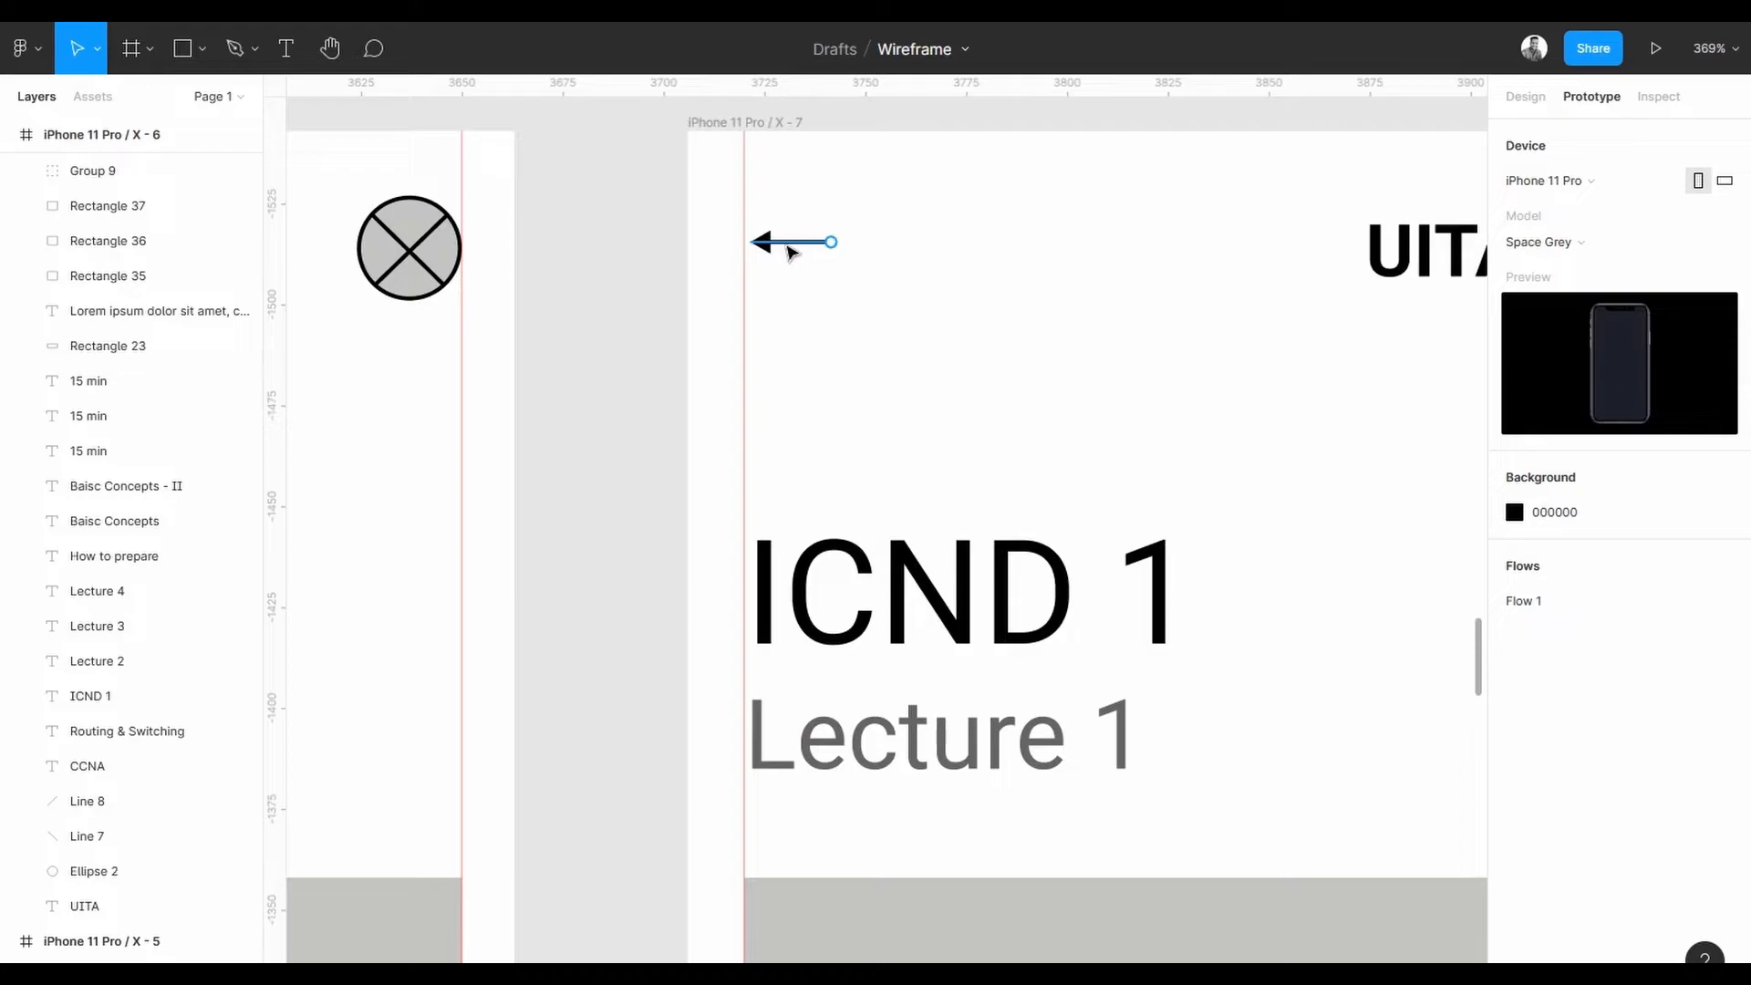
{"action": "left_click", "coordinate": [921, 287]}
{"action": "left_click_drag", "start_coordinate": [926, 325], "coordinate": [783, 275]}
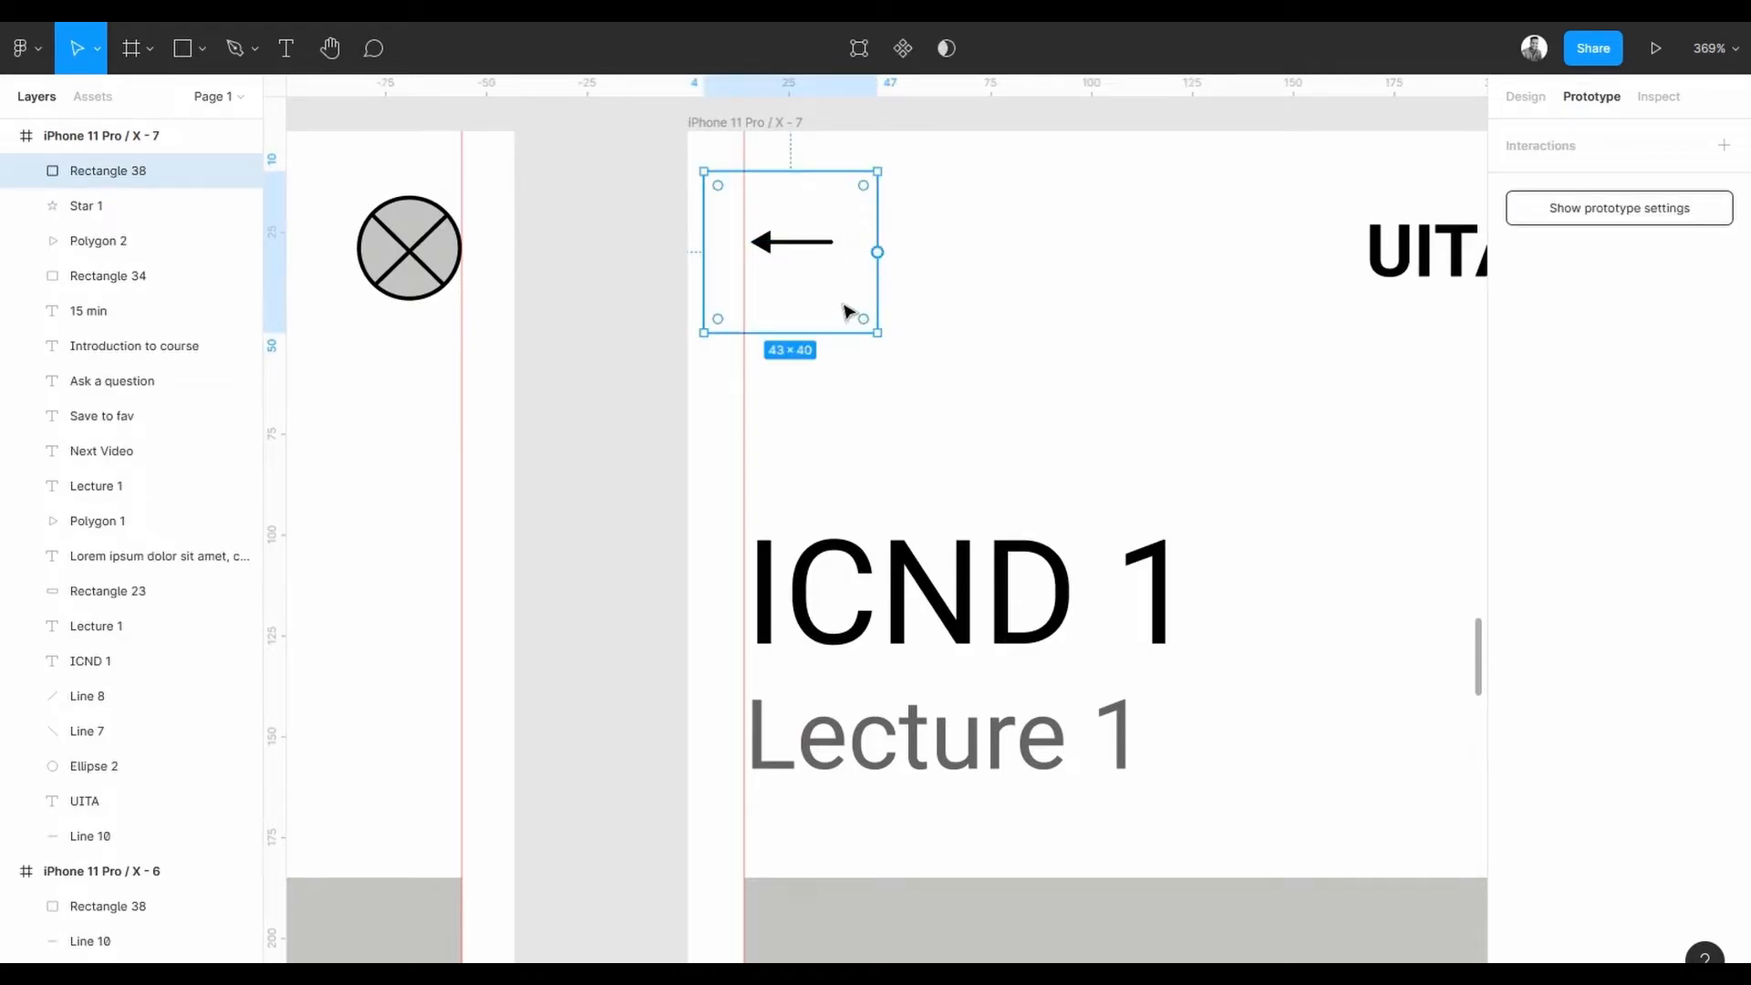
{"action": "left_click", "coordinate": [1523, 97]}
{"action": "left_click", "coordinate": [1648, 625]}
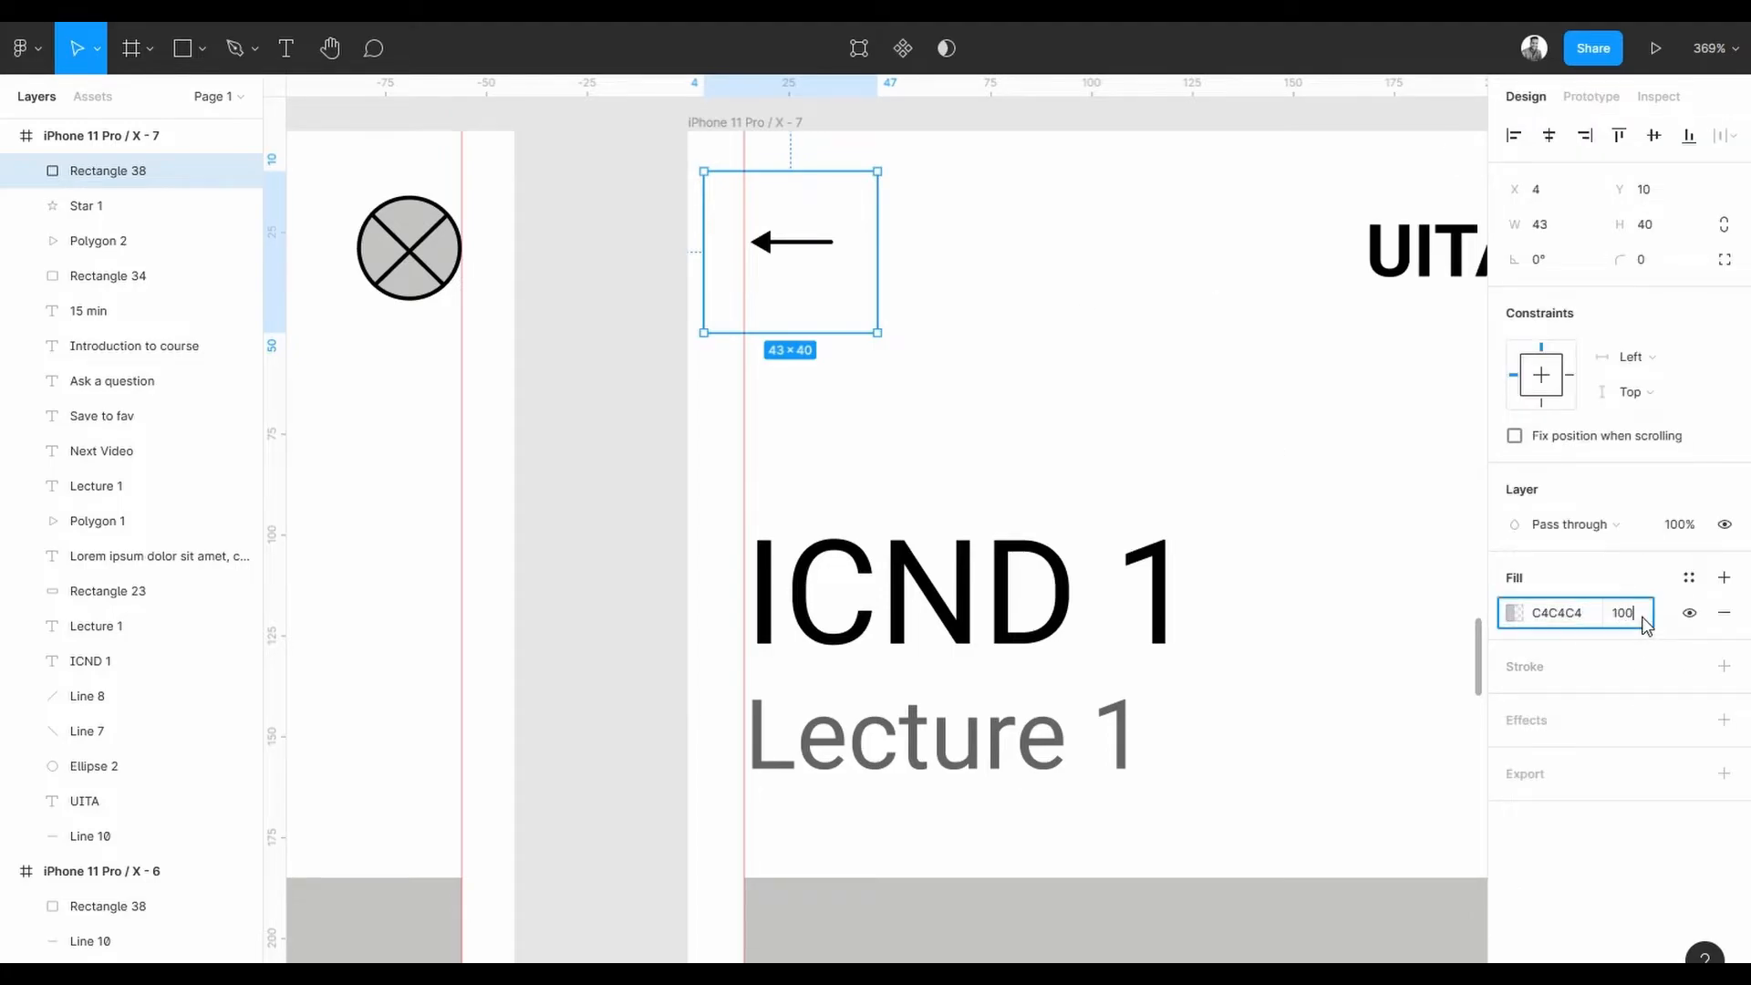
{"action": "key", "text": "Return"}
{"action": "left_click", "coordinate": [1095, 346]}
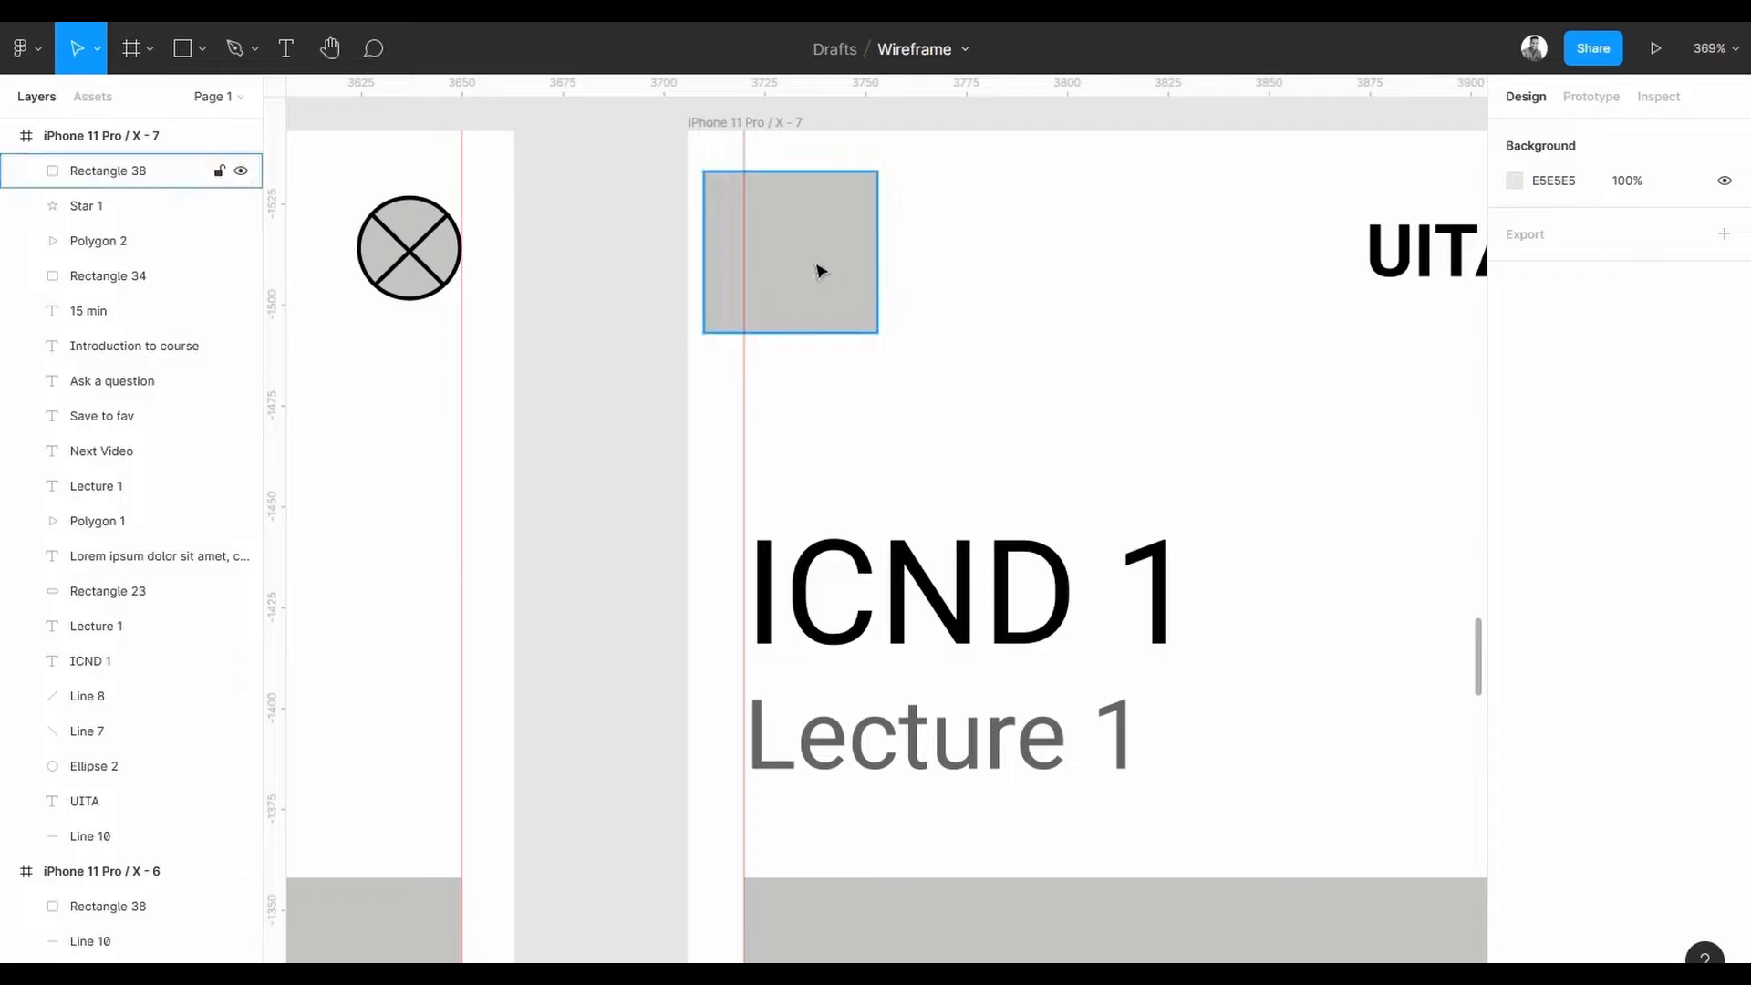
- Set the back arrow hotspot rectangle's fill opacity to 0%
{"action": "left_click", "coordinate": [789, 254]}
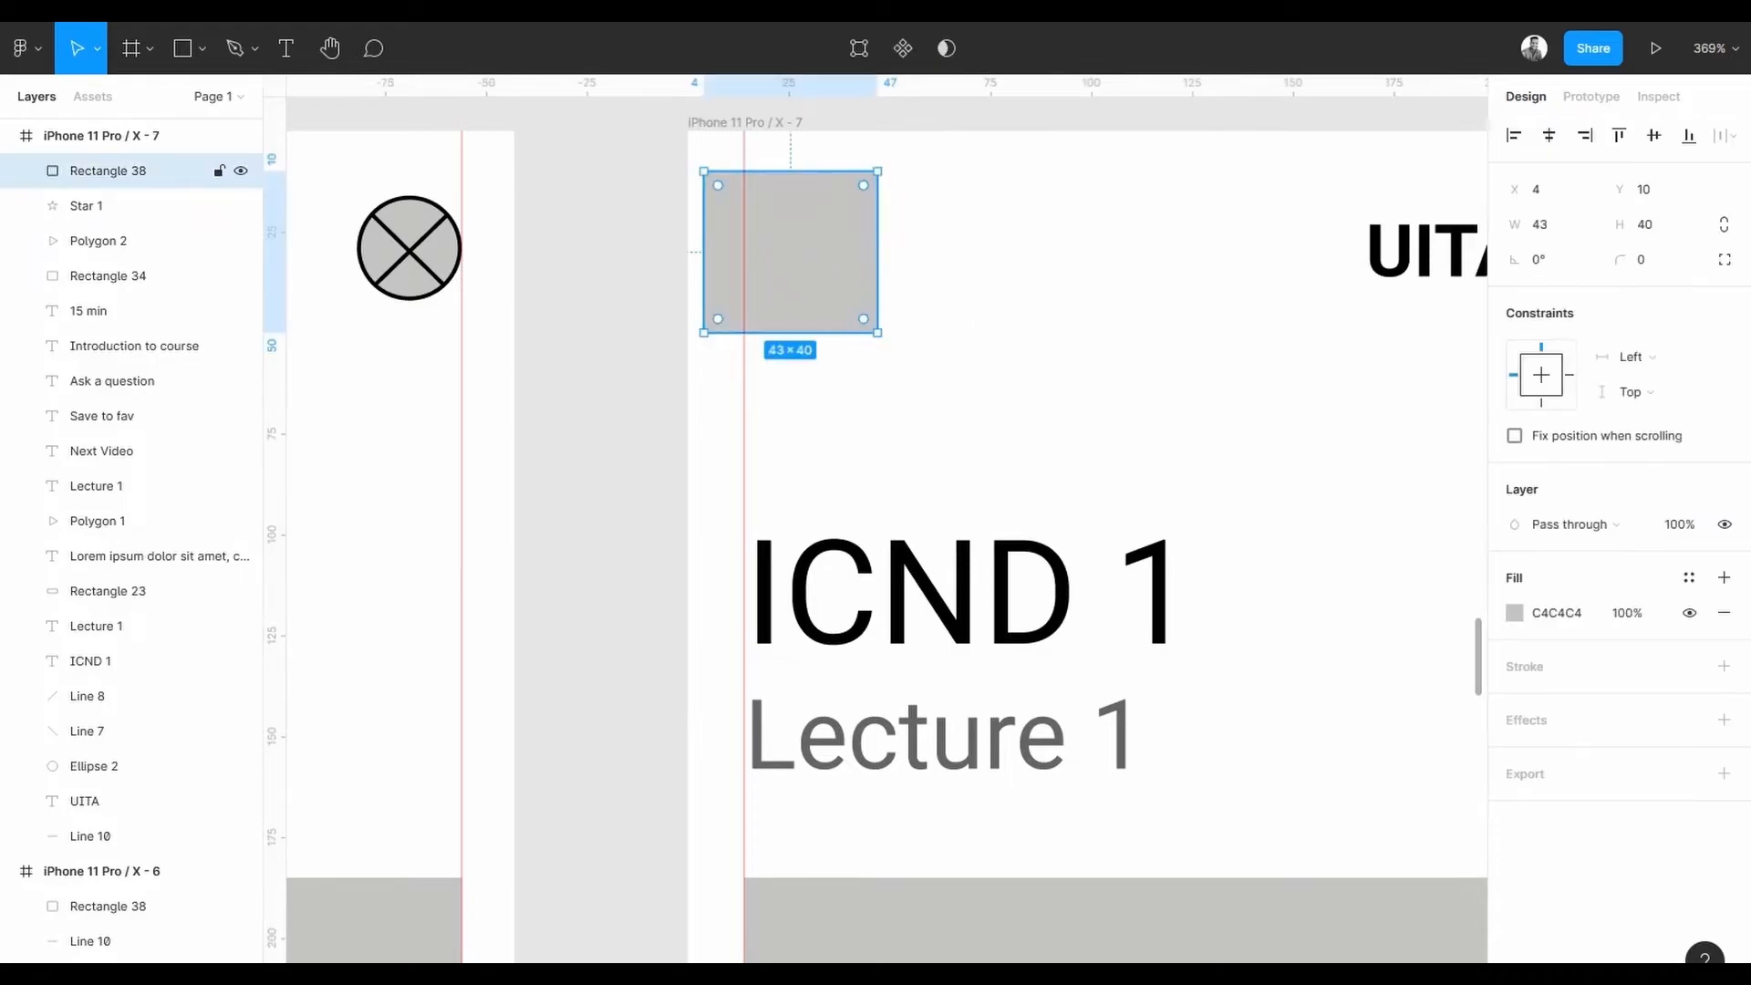
{"action": "left_click", "coordinate": [1630, 626]}
{"action": "key", "text": "Return"}
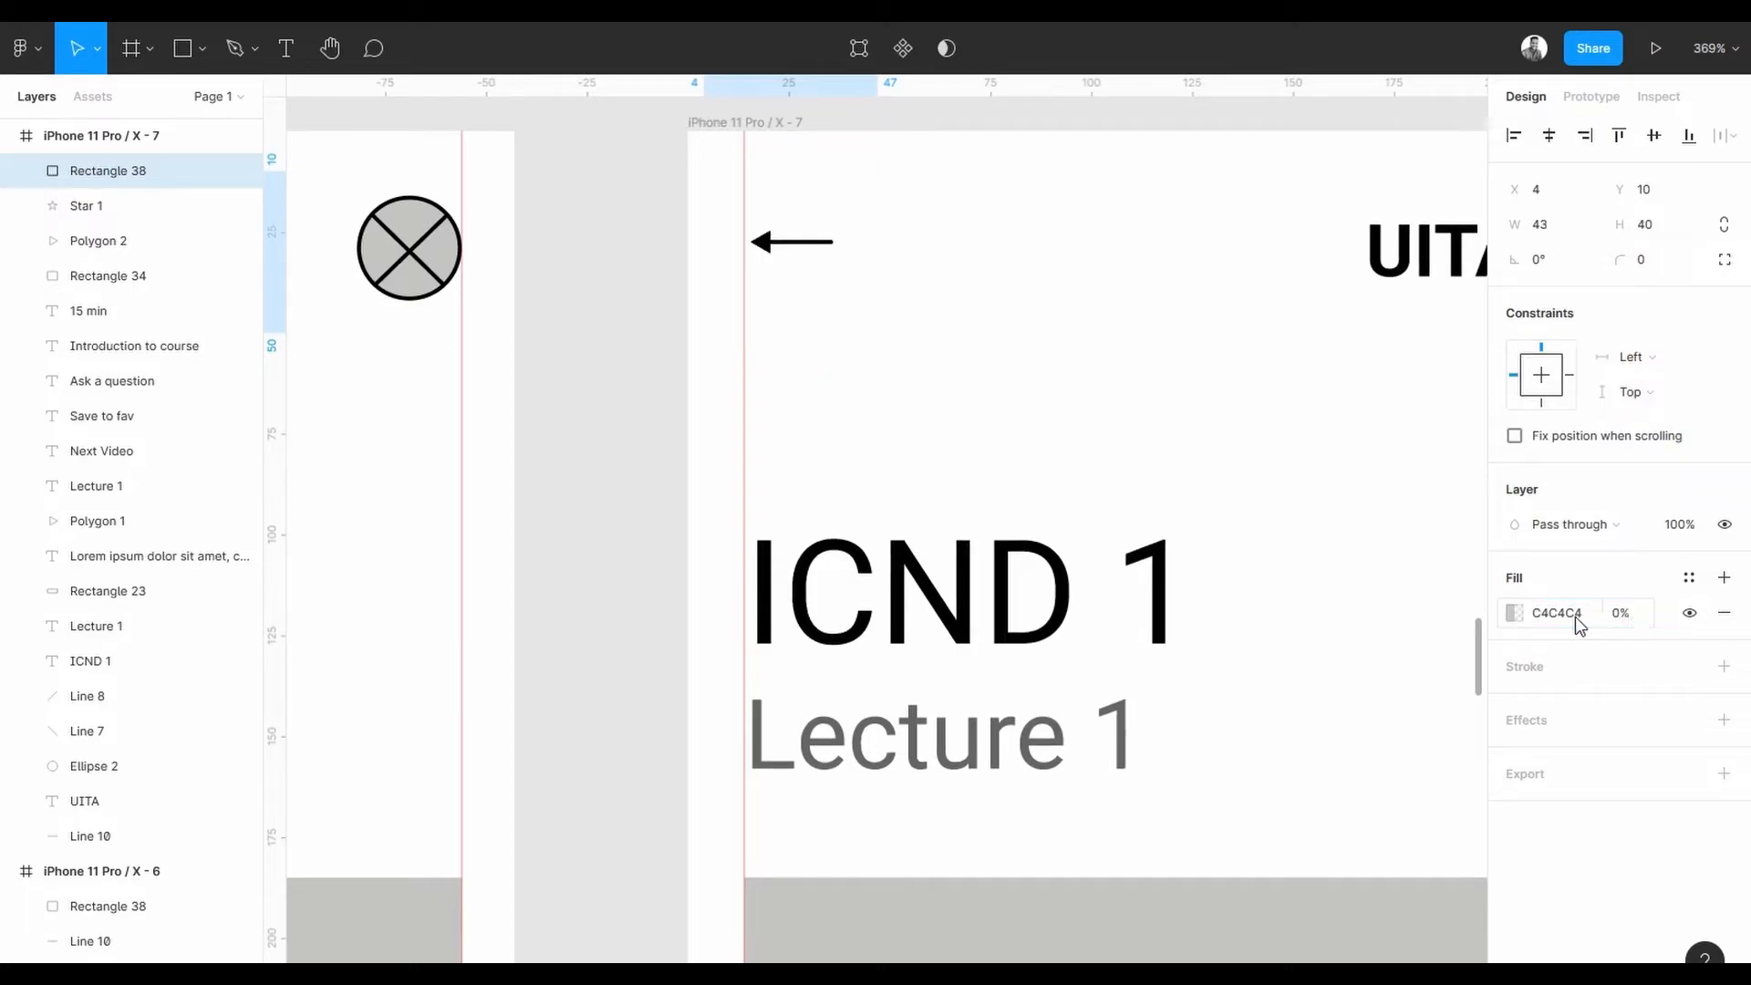
{"action": "left_click", "coordinate": [1099, 436]}
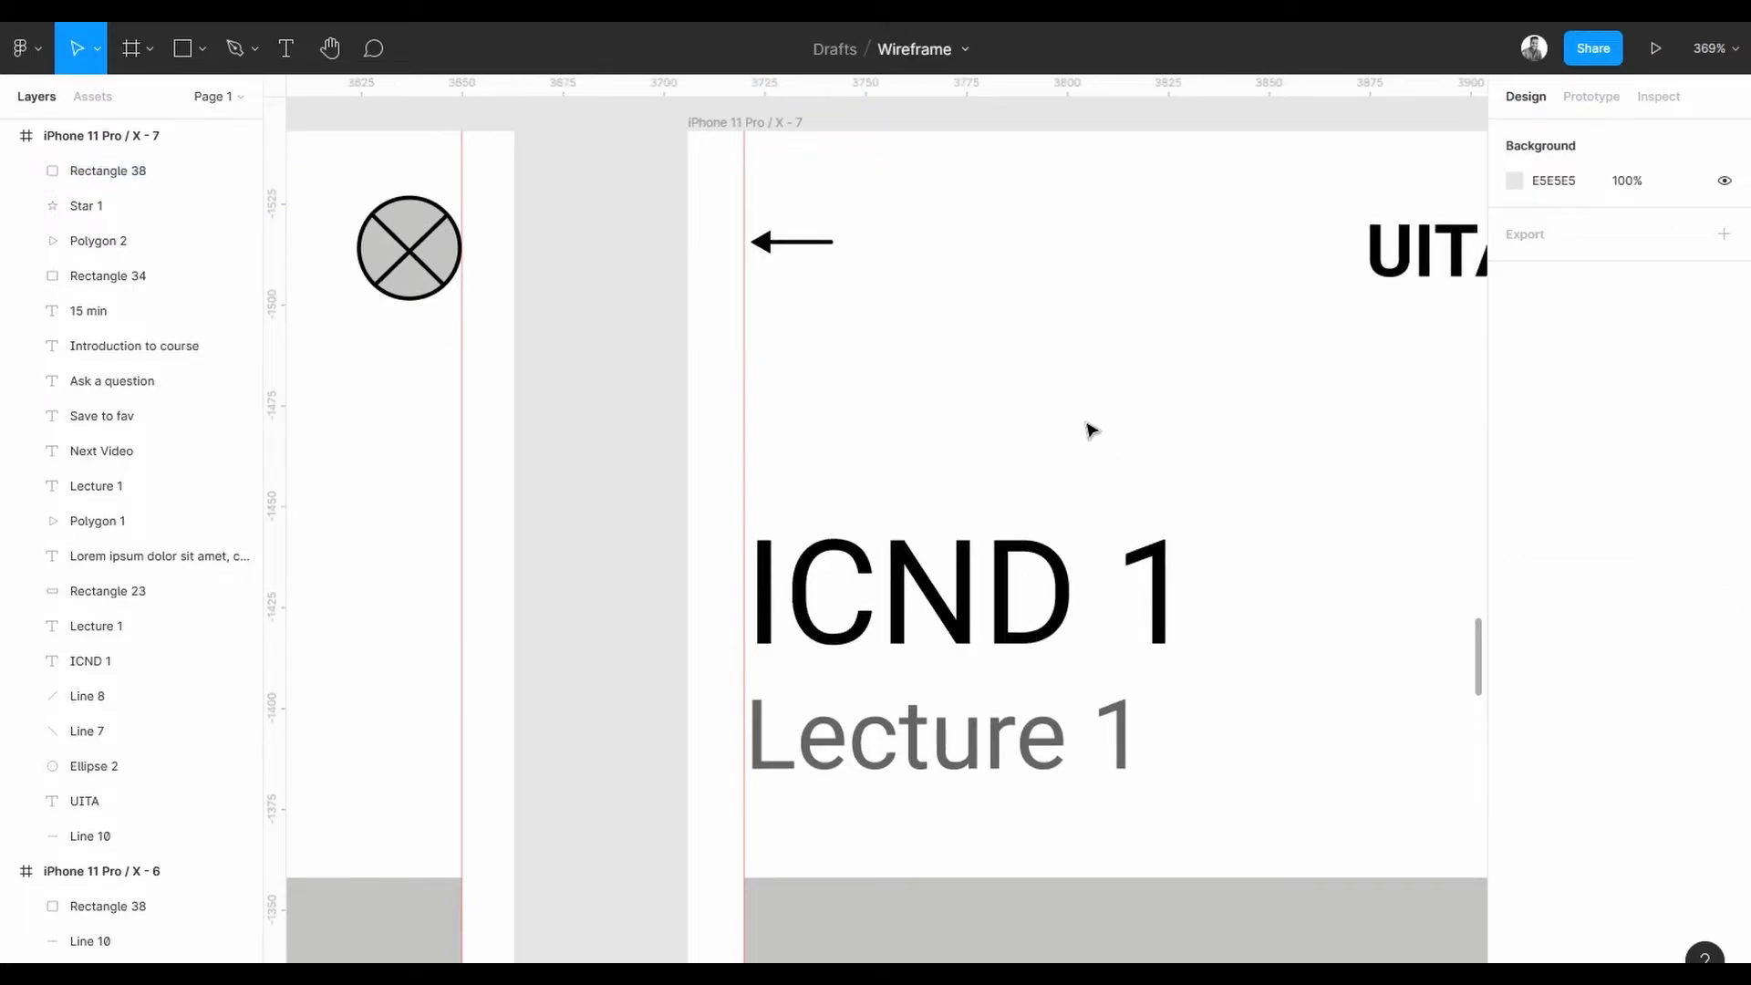
- Link the back arrow's hotspot on the ICND 1 Lecture 1 frame to iPhone 11 Pro / X - 6 on tap
{"action": "left_click", "coordinate": [1589, 97]}
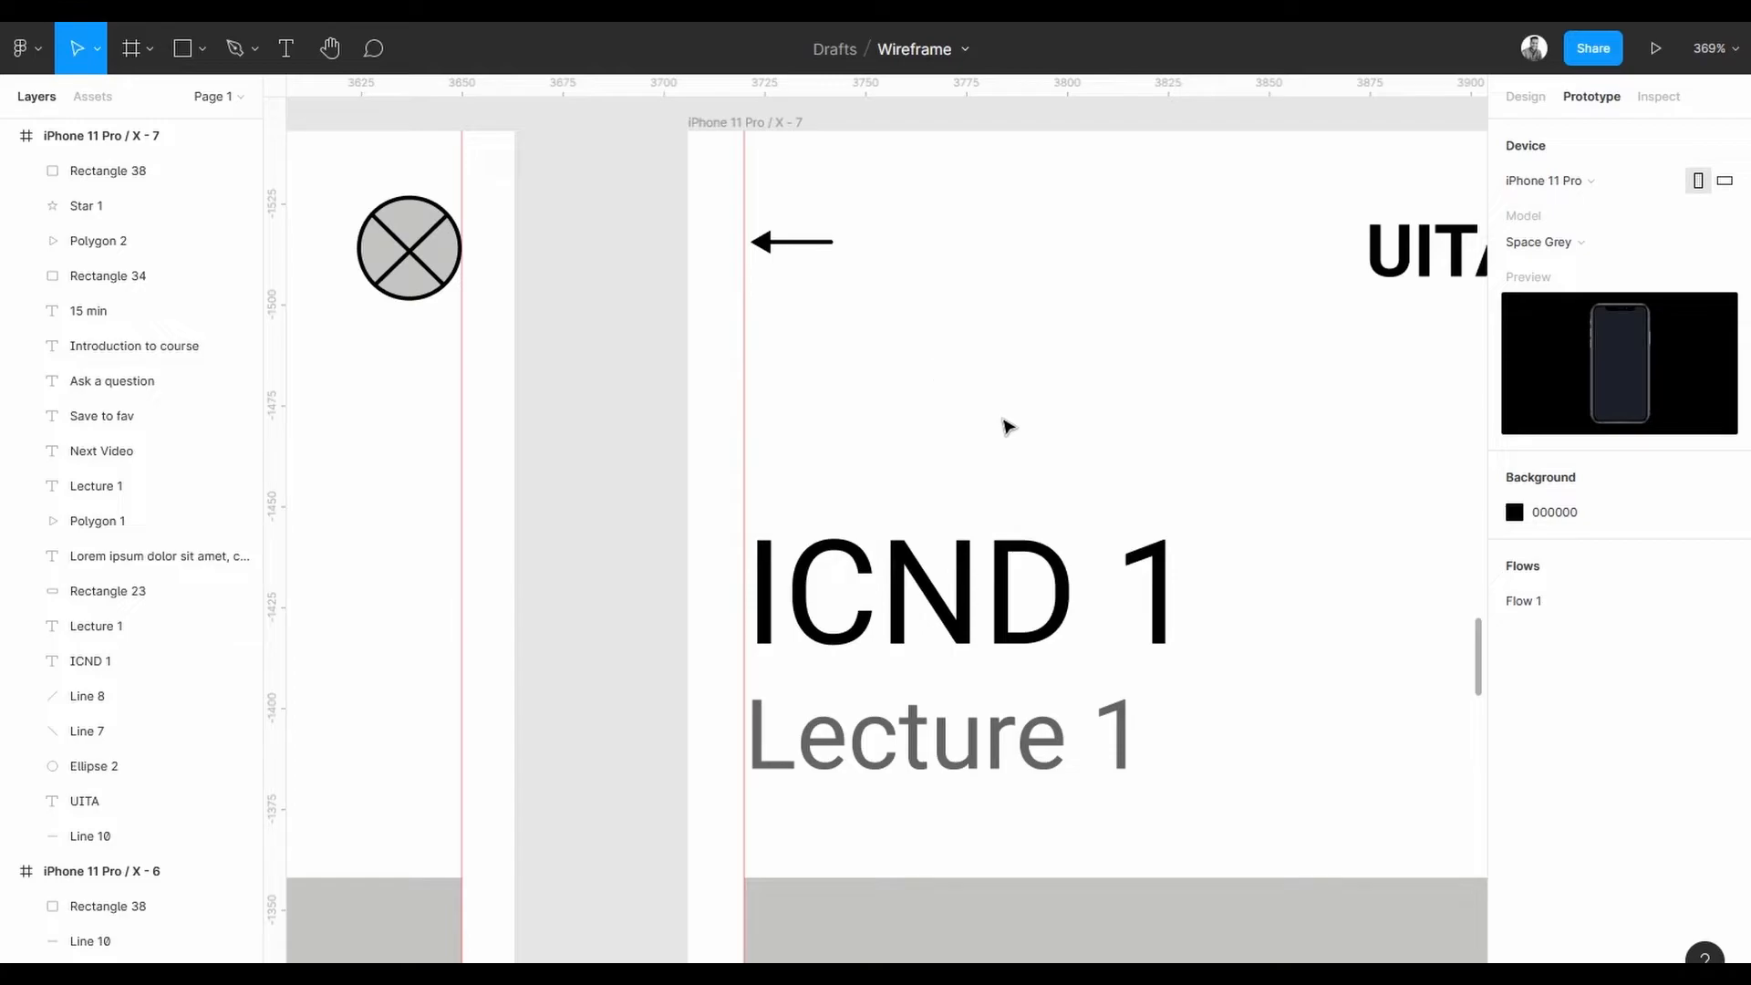
{"action": "left_click_drag", "start_coordinate": [998, 423], "coordinate": [698, 301]}
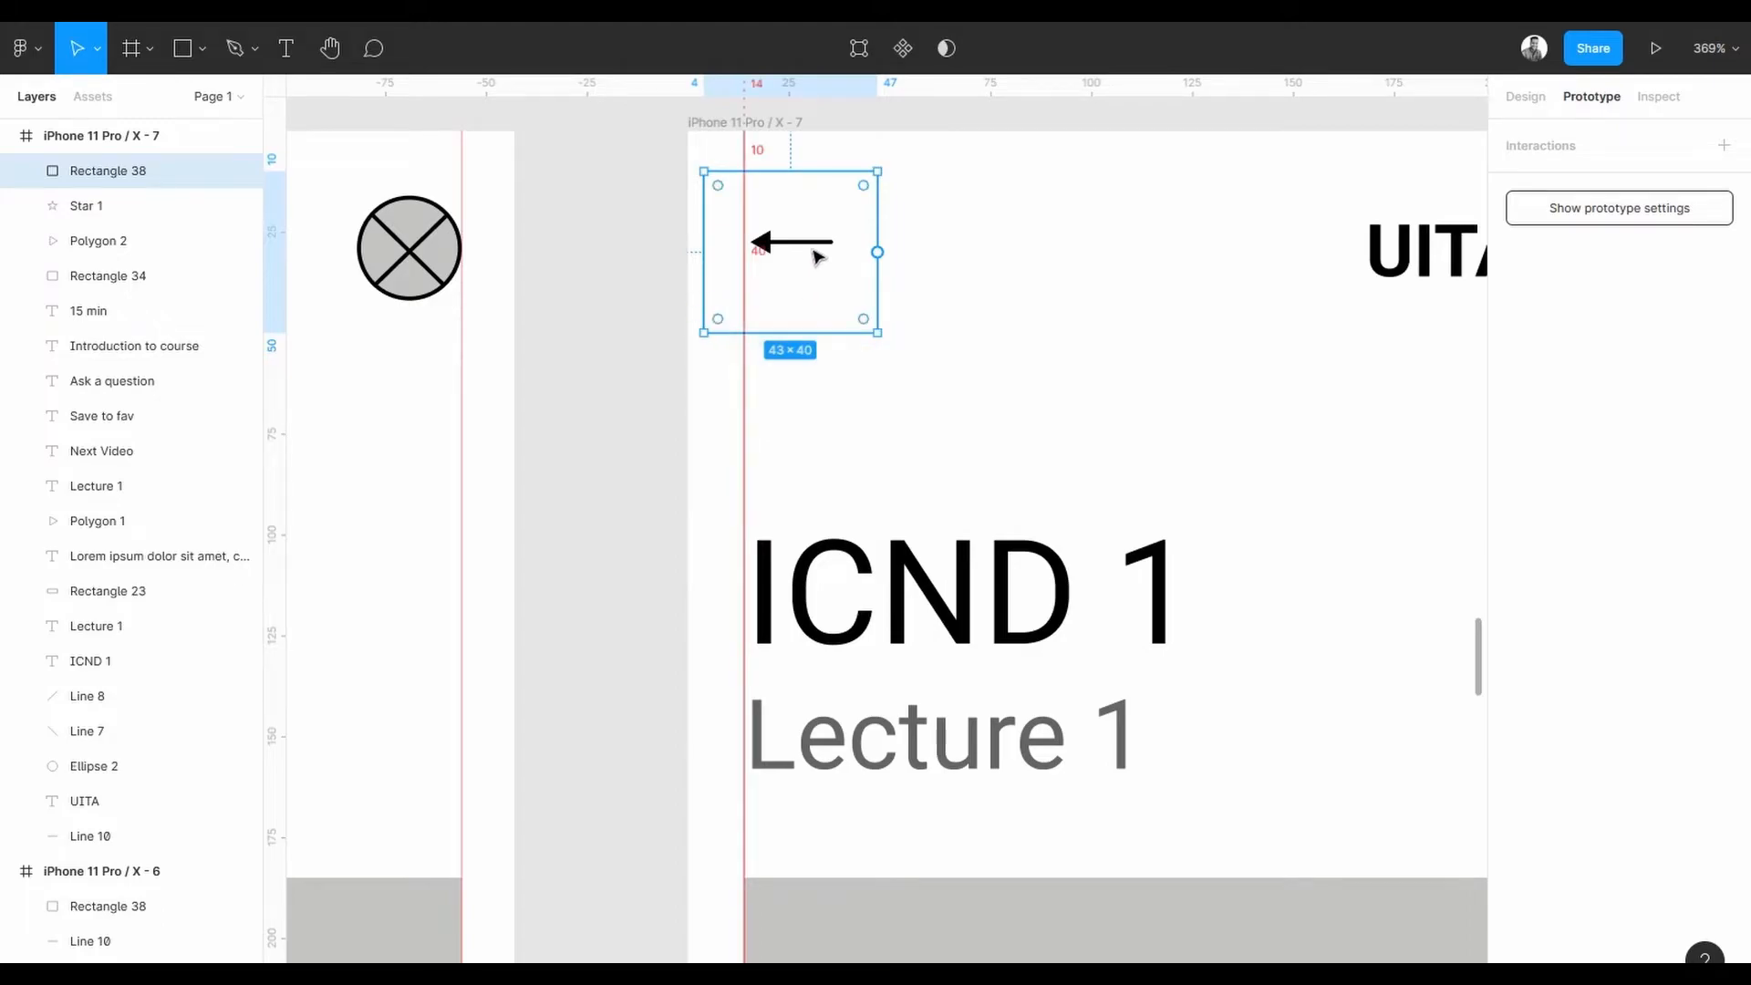
{"action": "scroll", "coordinate": [845, 260], "scroll_direction": "down", "scroll_amount": 5}
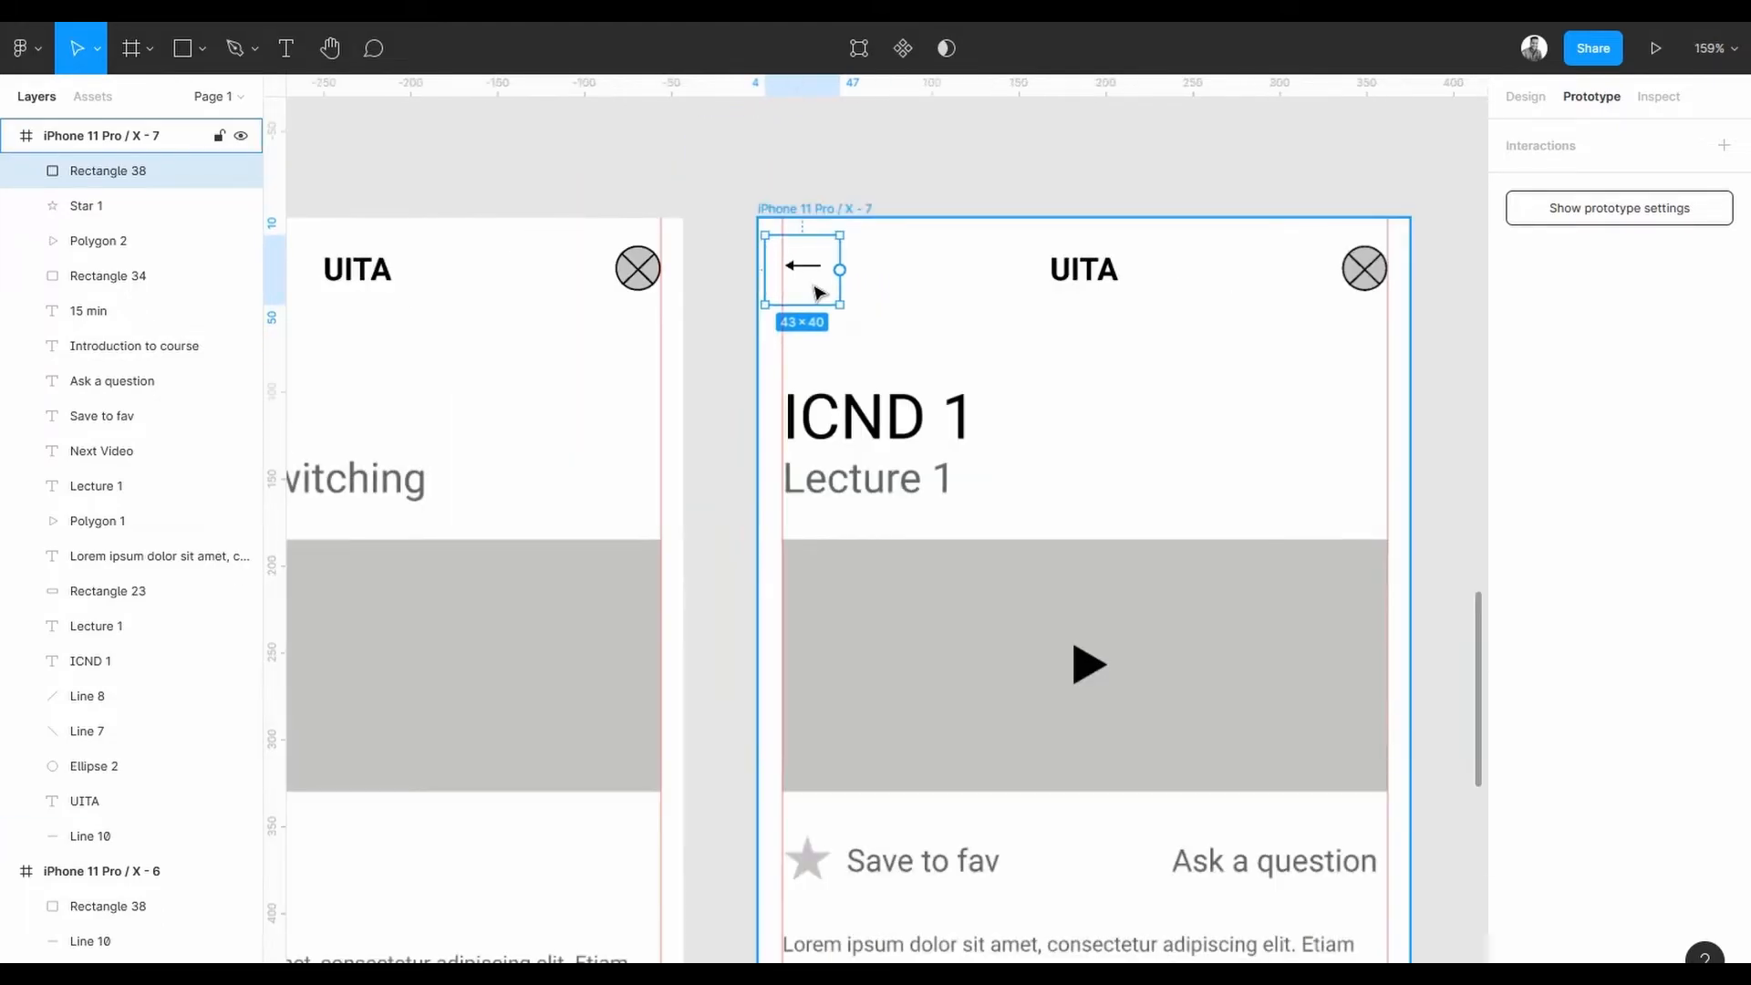
{"action": "left_click_drag", "start_coordinate": [841, 270], "coordinate": [671, 533]}
{"action": "scroll", "coordinate": [782, 467], "scroll_direction": "down", "scroll_amount": 5}
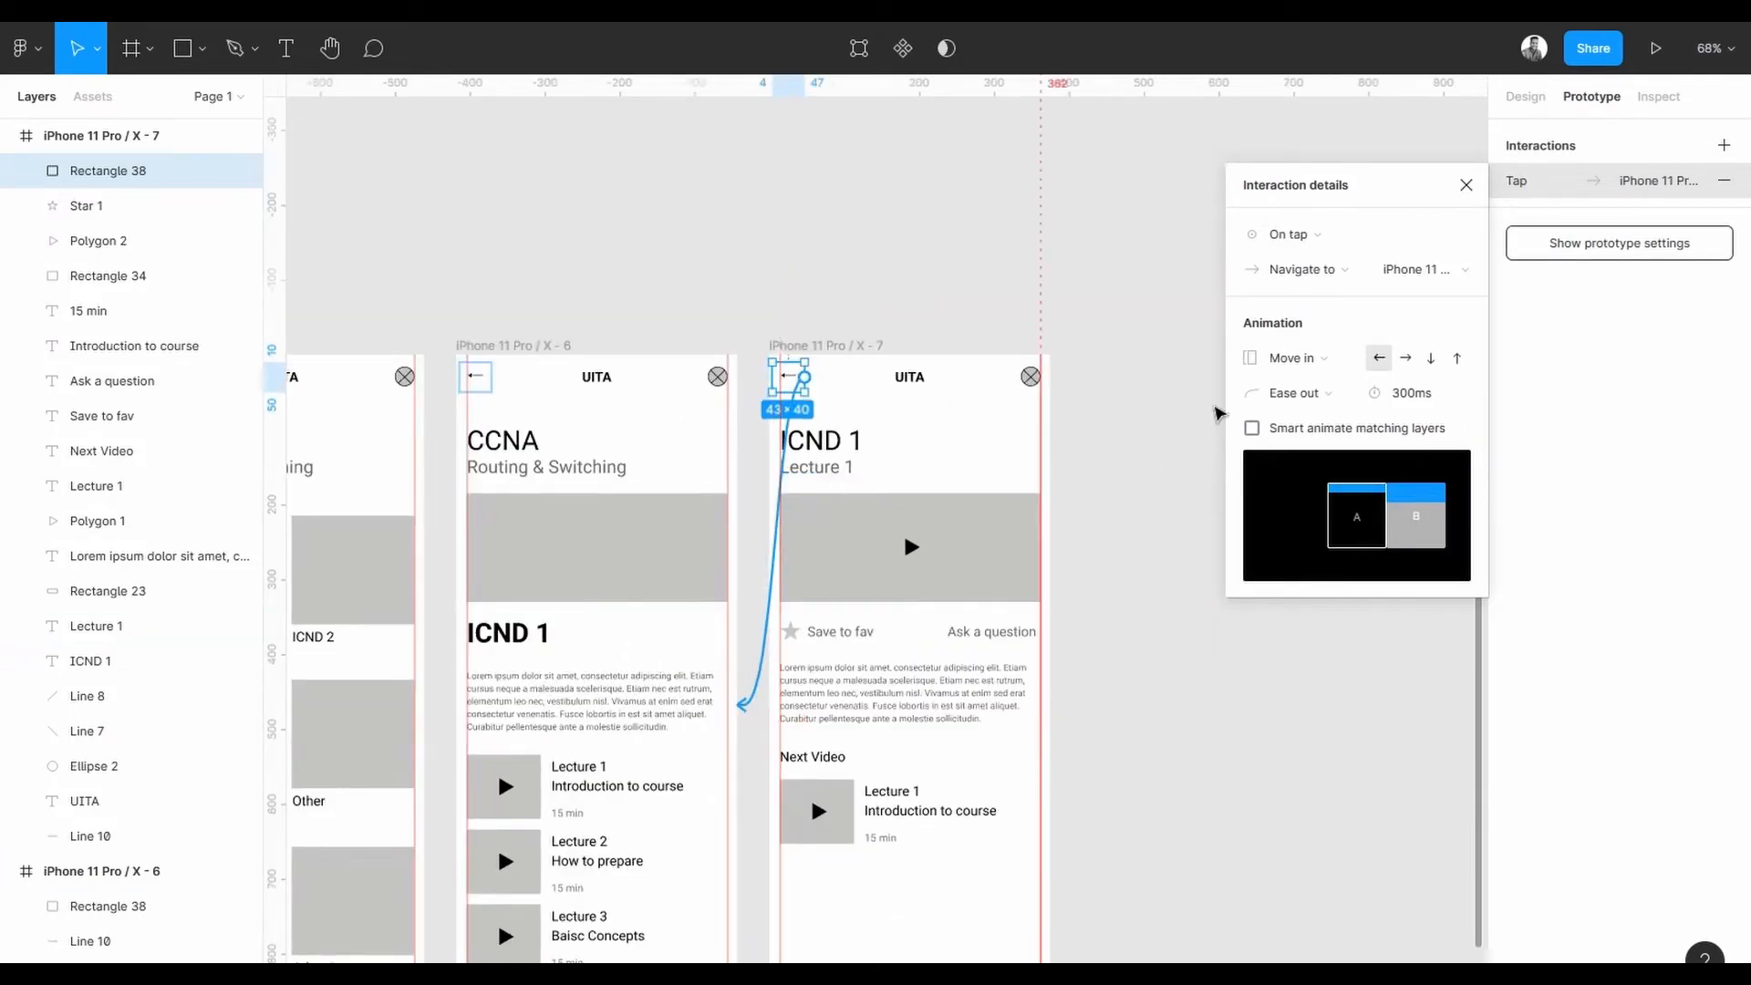
- Set the Lecture 1 back arrow's transition to Move out with the rightward direction
{"action": "left_click", "coordinate": [1296, 357]}
{"action": "left_click", "coordinate": [1317, 387]}
{"action": "left_click", "coordinate": [1403, 358]}
{"action": "left_click", "coordinate": [511, 406]}
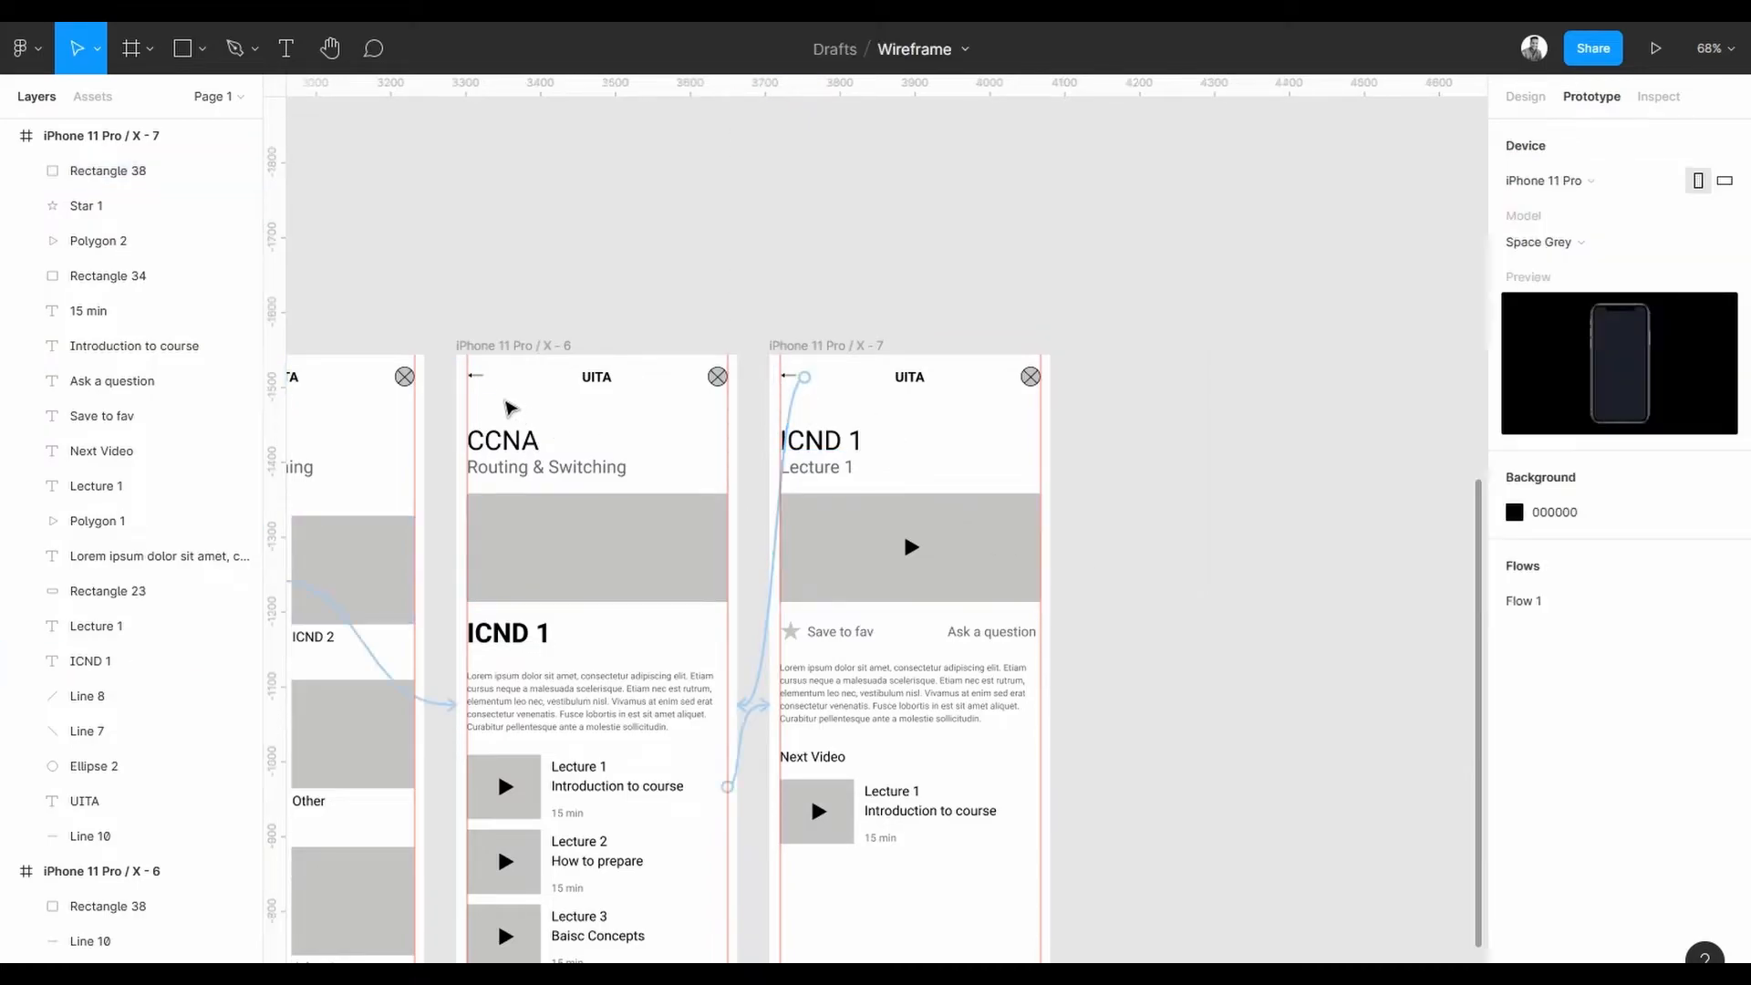
- Link the back arrow's hotspot on iPhone 11 Pro / X - 6 to the CCNA course list frame and check its interaction details
{"action": "left_click", "coordinate": [475, 376]}
{"action": "left_click_drag", "start_coordinate": [492, 376], "coordinate": [365, 566]}
{"action": "left_click", "coordinate": [637, 305]}
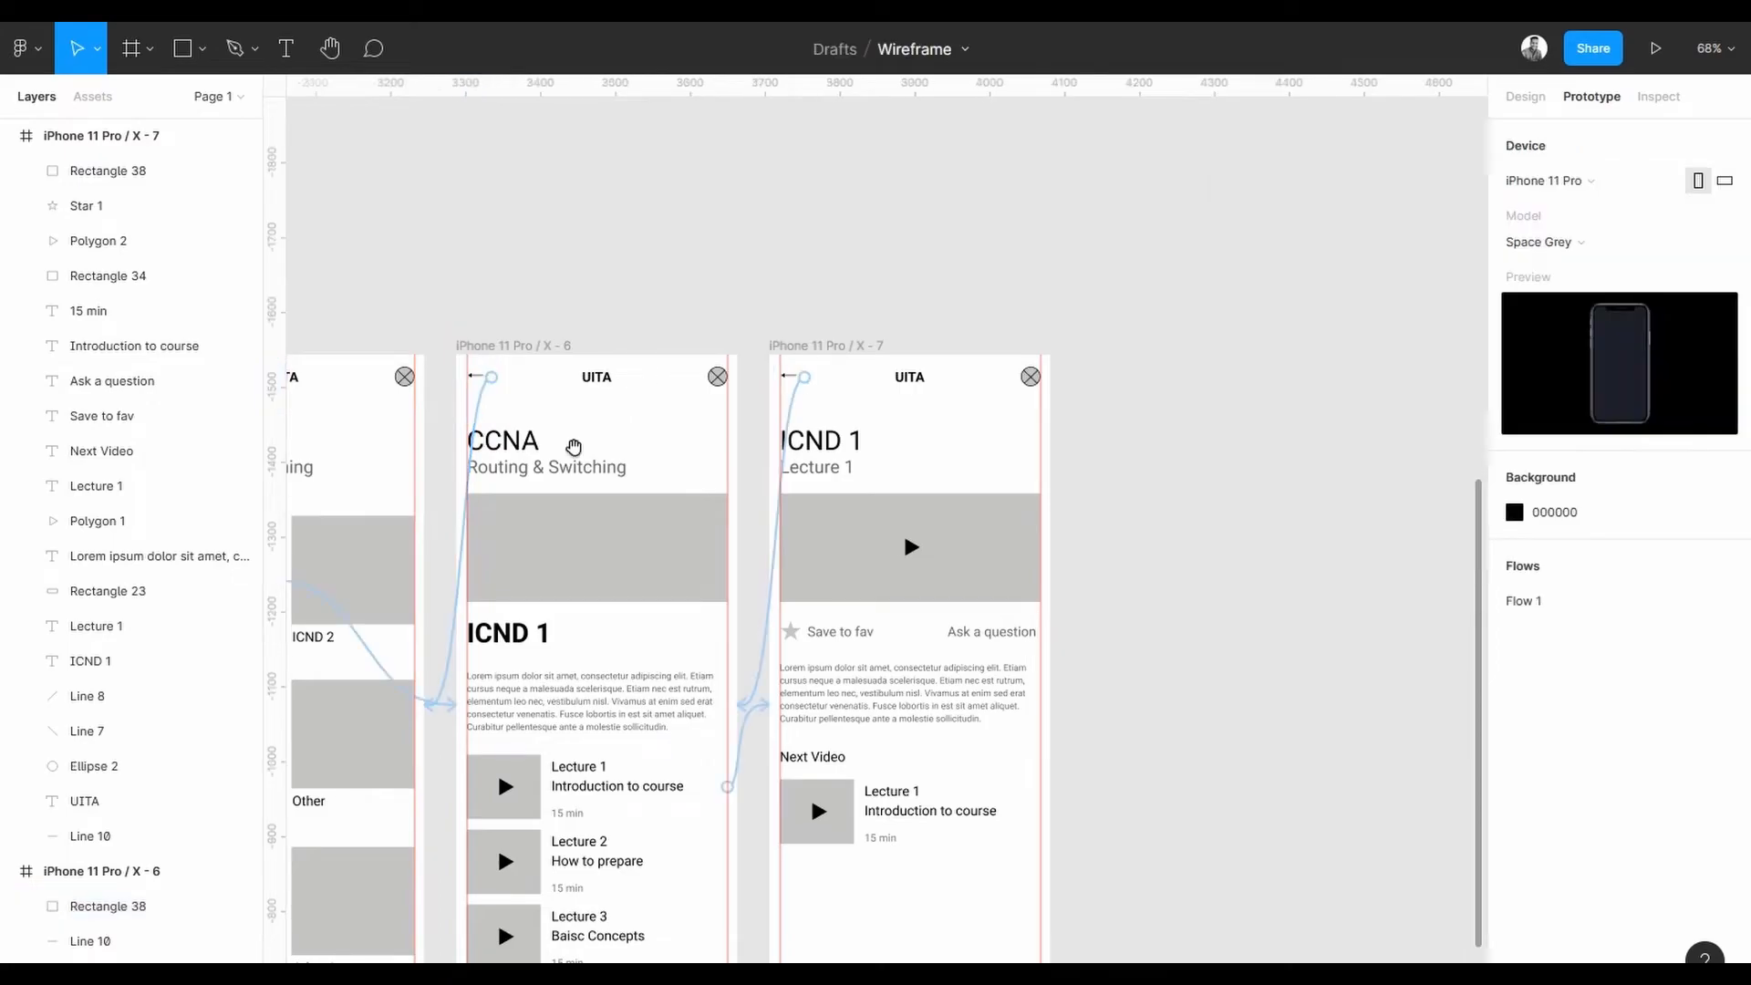
{"action": "scroll", "coordinate": [586, 441], "scroll_direction": "left", "scroll_amount": 5}
{"action": "left_click", "coordinate": [873, 428]}
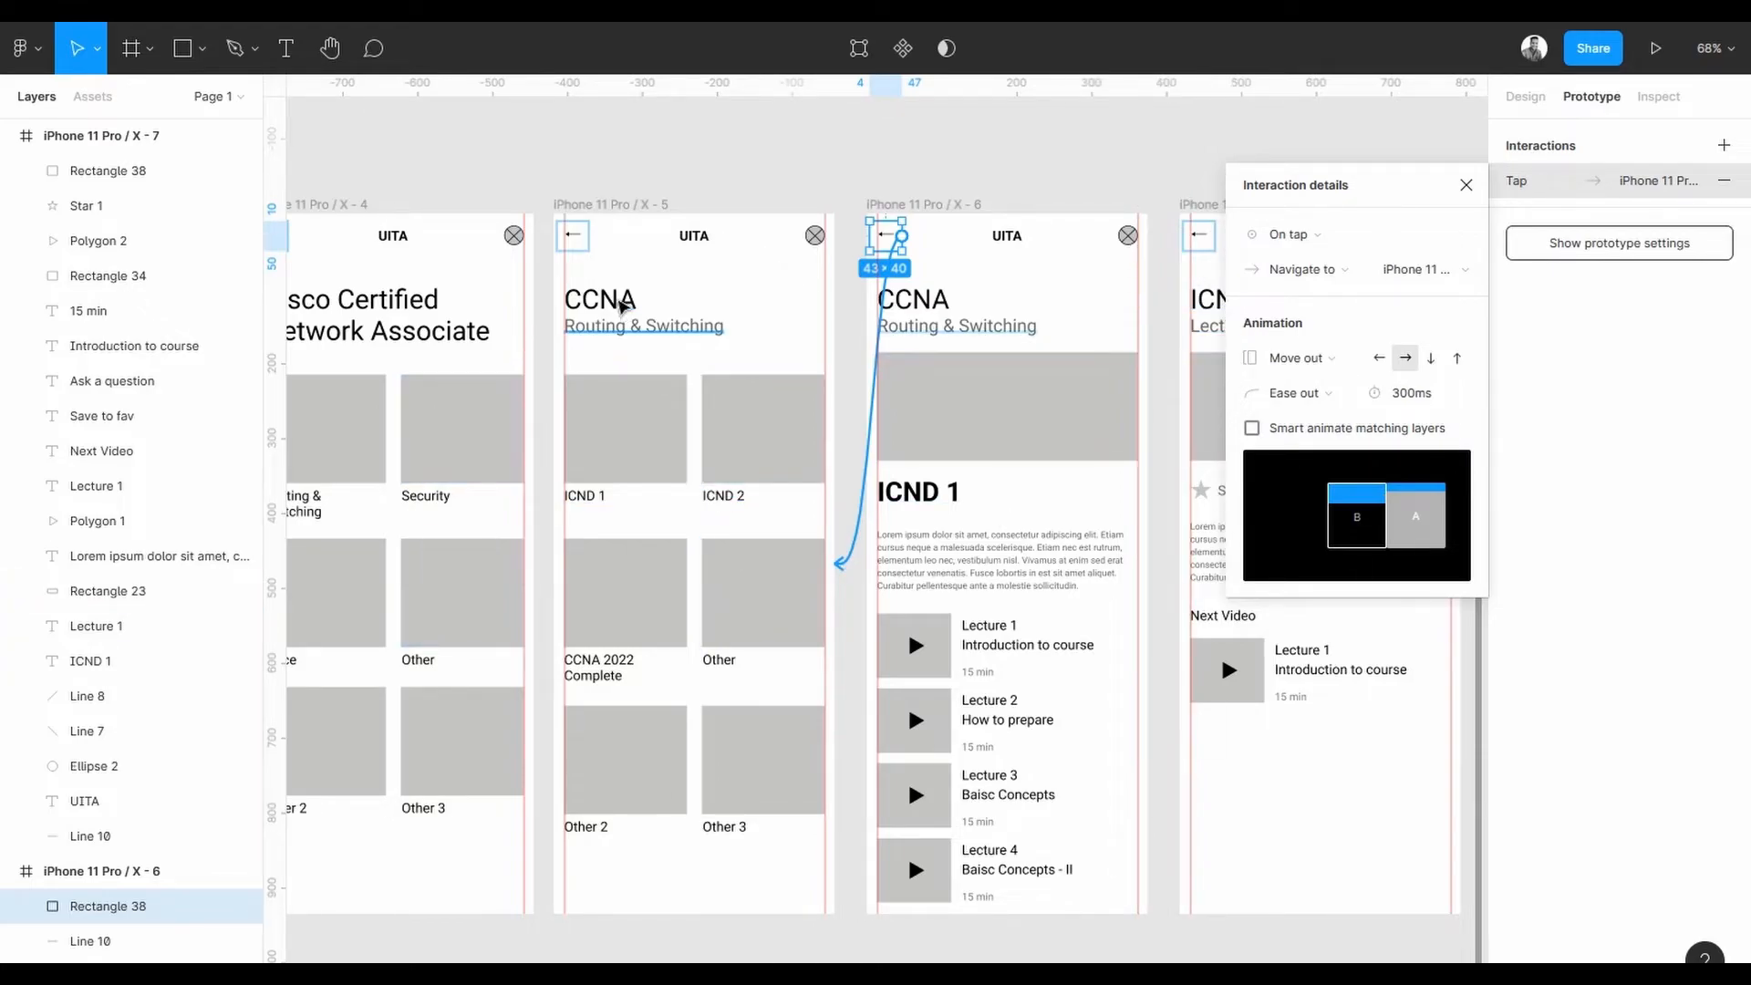
- Link the back arrow's hotspot on iPhone 11 Pro / X - 5 to the Cisco Certified Network Associate frame
{"action": "left_click", "coordinate": [609, 273]}
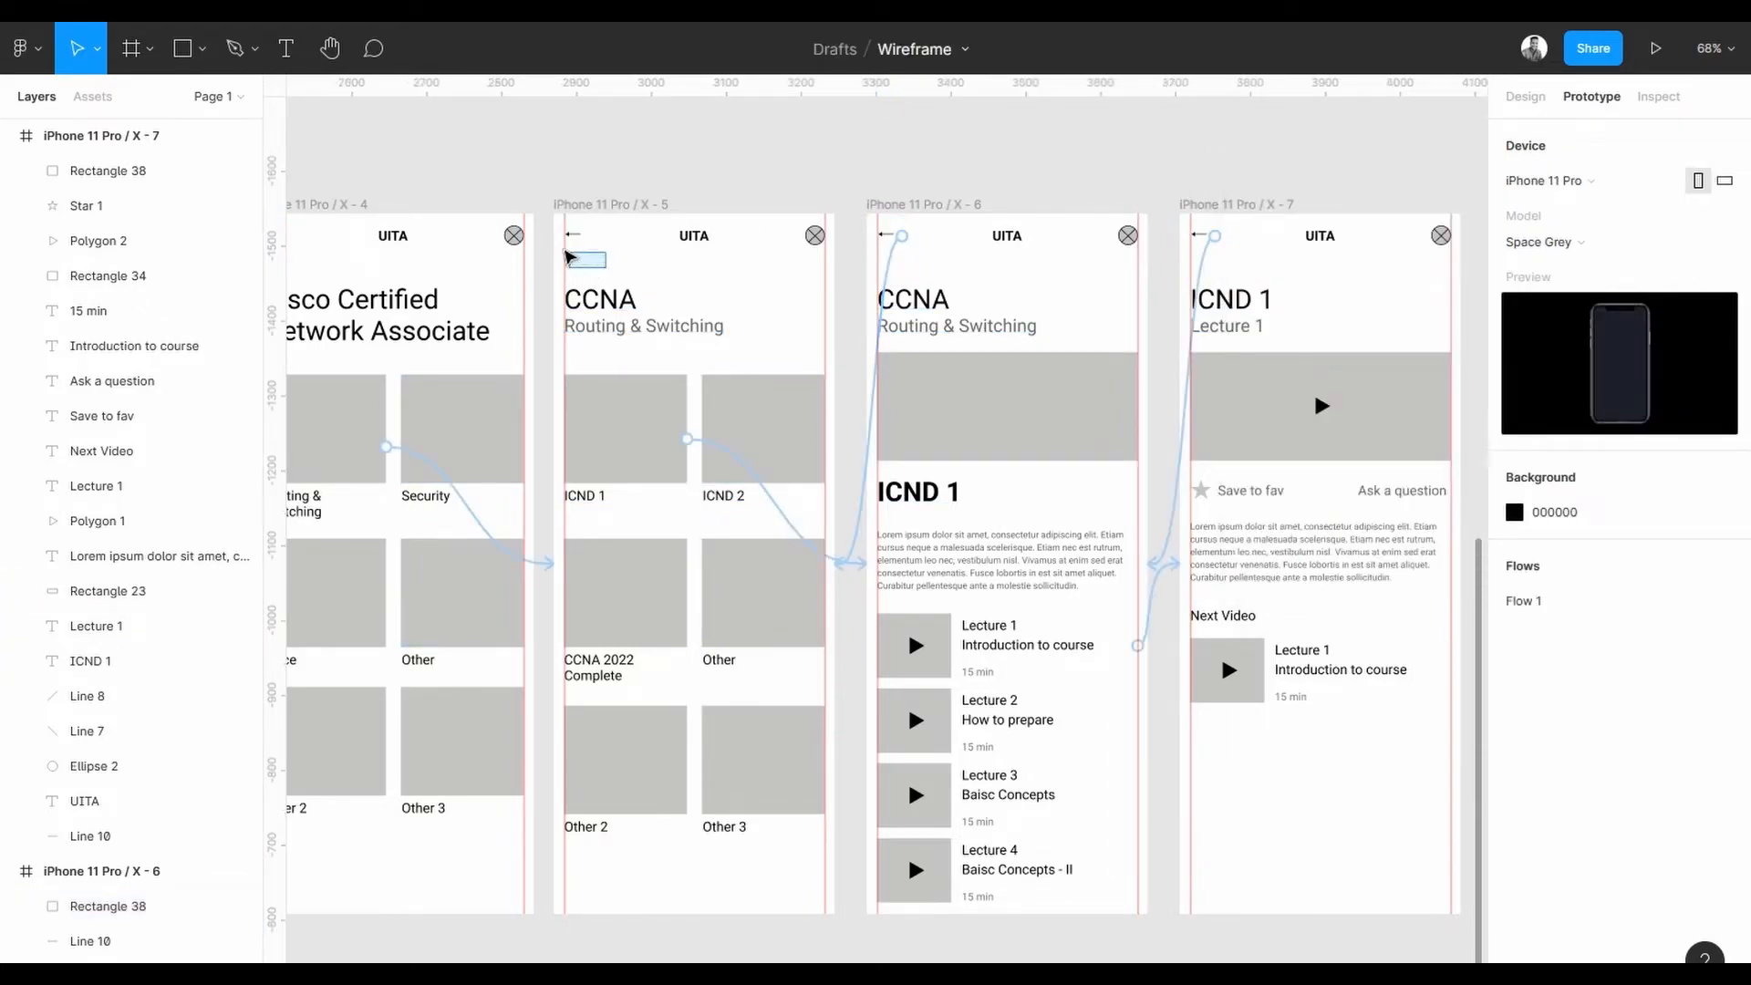
{"action": "left_click", "coordinate": [579, 239]}
{"action": "left_click_drag", "start_coordinate": [588, 237], "coordinate": [540, 561]}
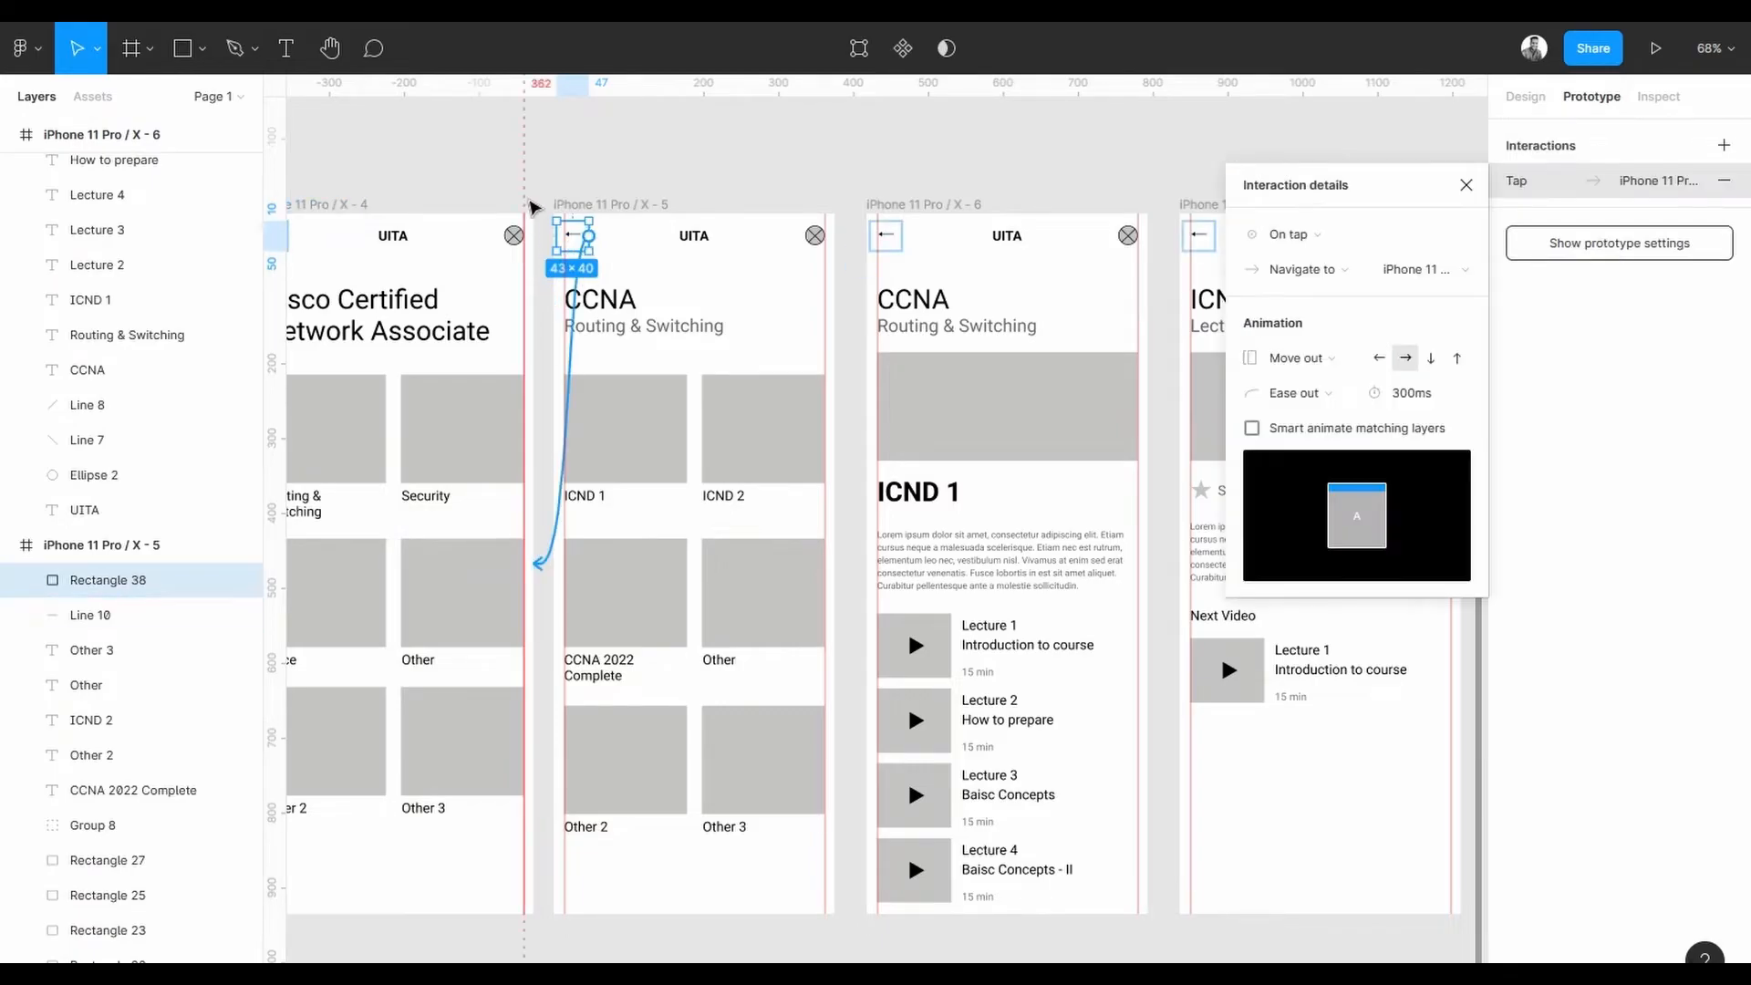
{"action": "key", "text": "Escape"}
- Link the back arrow's hotspot on the Cisco Certified Network Associate frame to the Cisco Courses frame
{"action": "scroll", "coordinate": [492, 309], "scroll_direction": "left", "scroll_amount": 6}
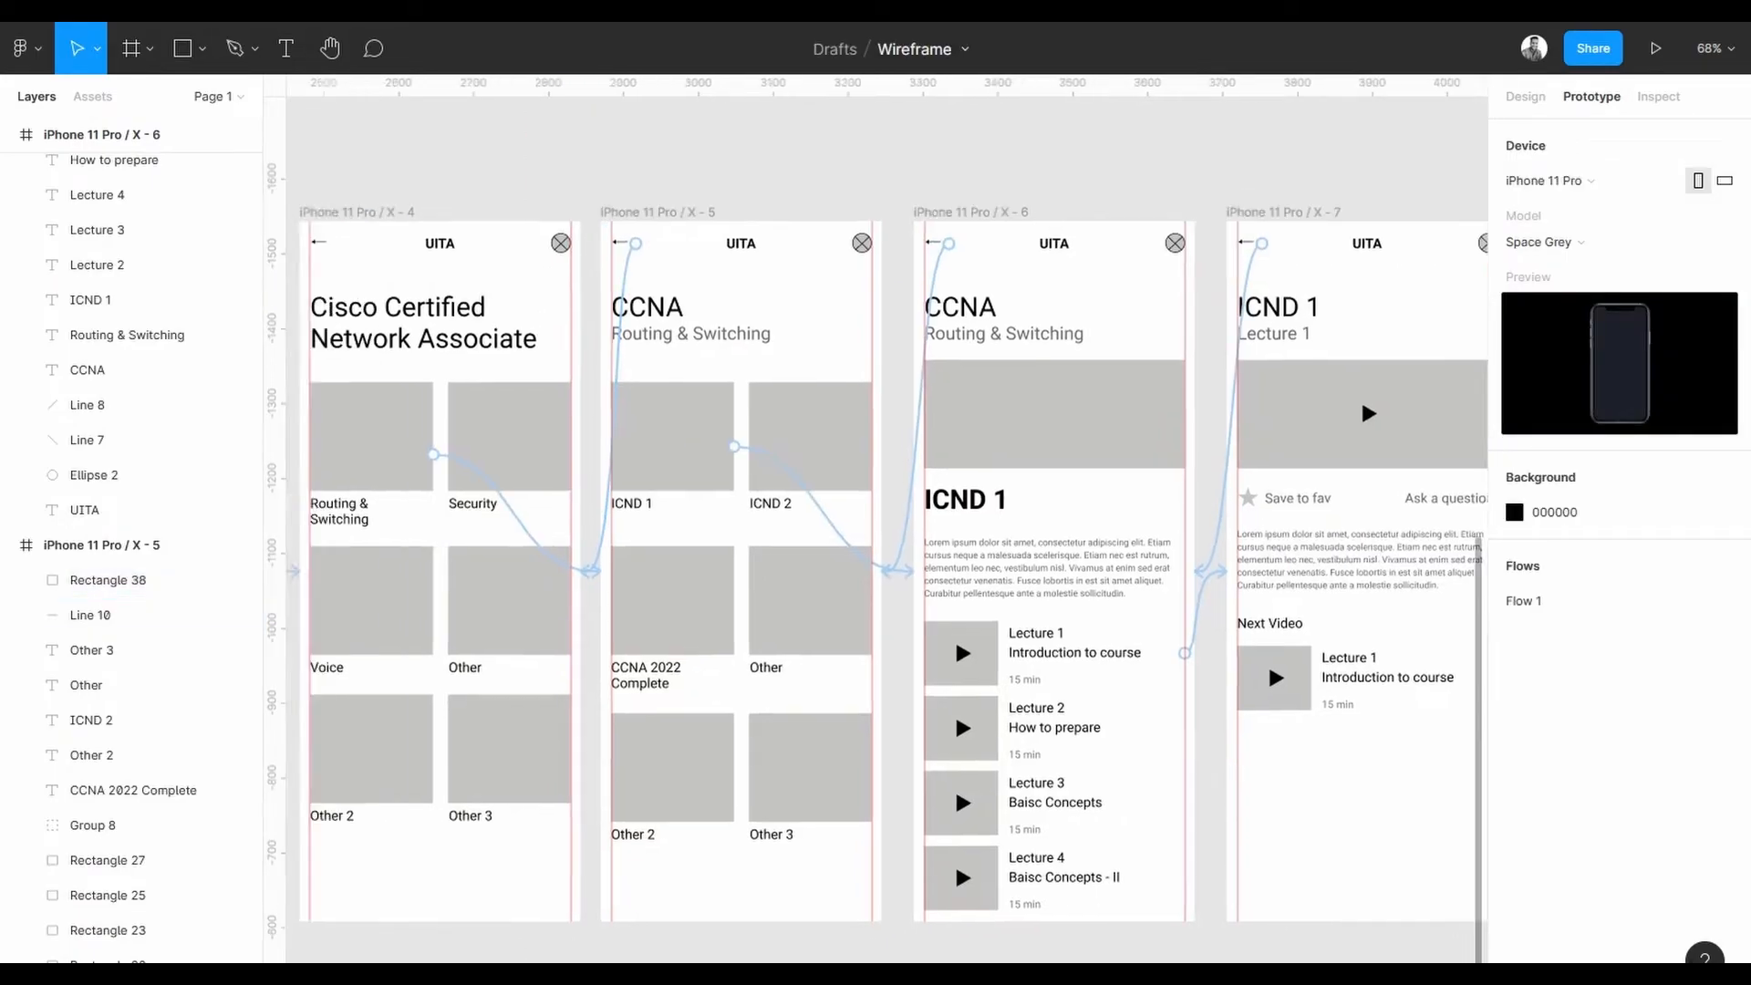
{"action": "left_click", "coordinate": [818, 239]}
{"action": "left_click_drag", "start_coordinate": [829, 235], "coordinate": [757, 420]}
{"action": "left_click", "coordinate": [631, 144]}
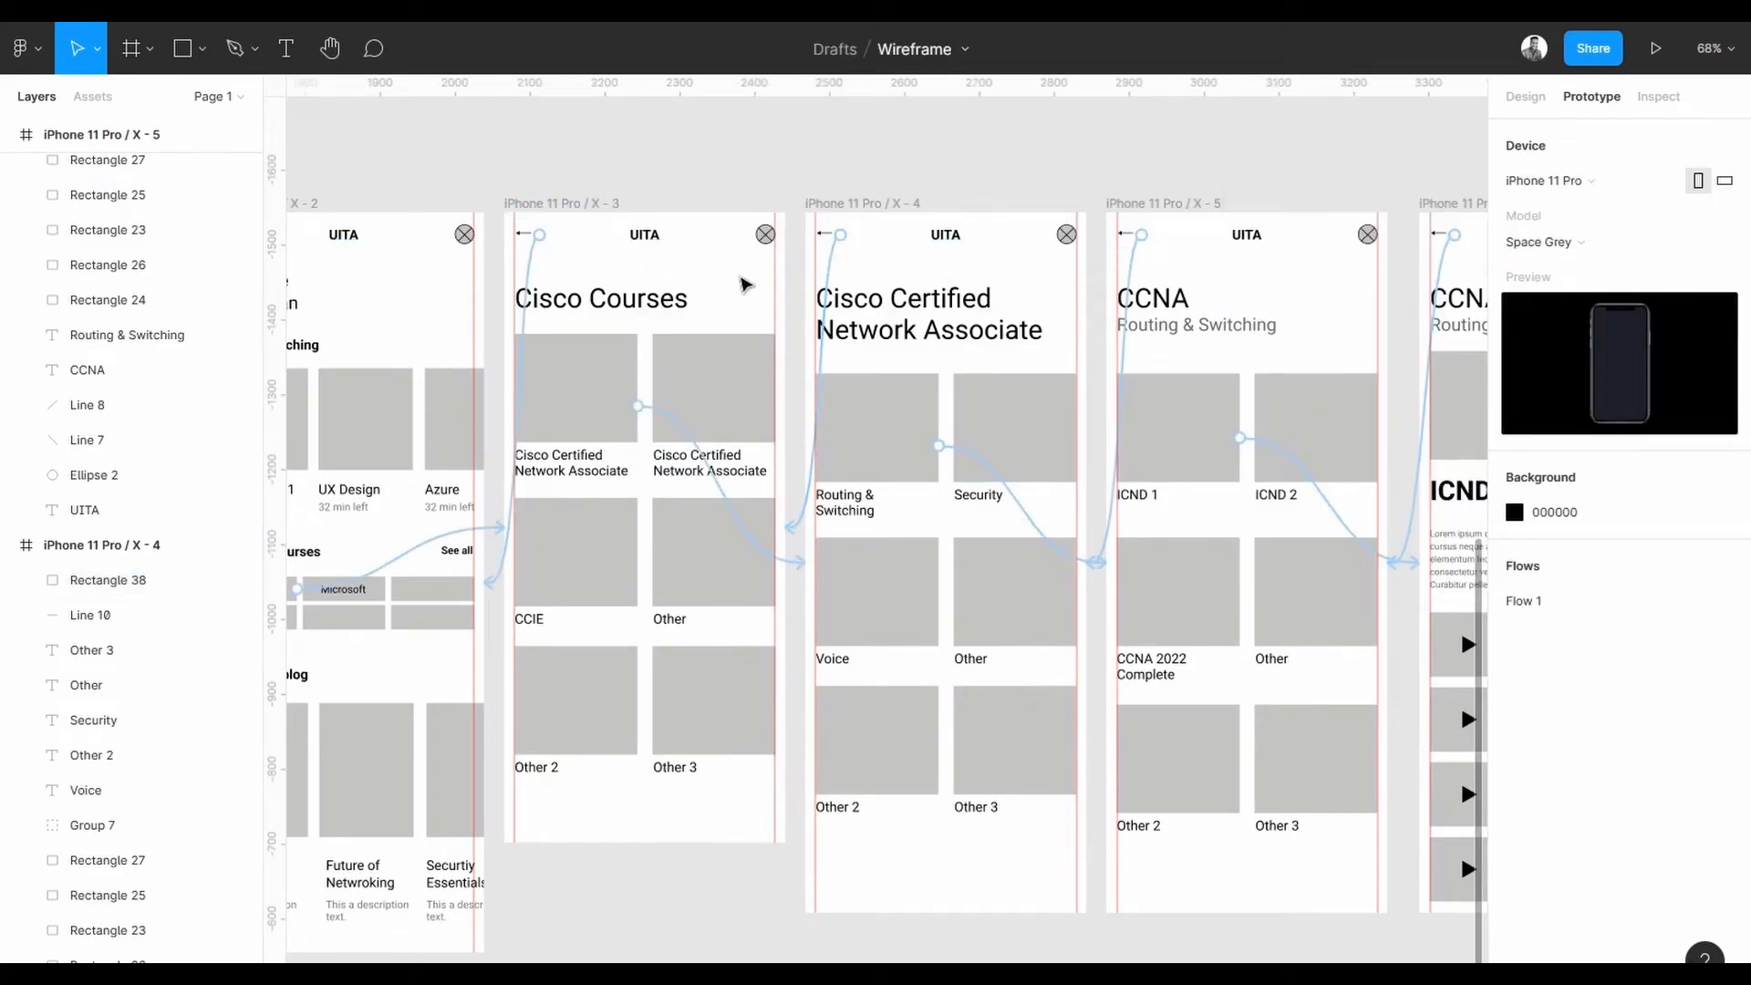
- Review the connections across all the frames and inspect the Cisco button's interaction details
{"action": "scroll", "coordinate": [830, 323], "scroll_direction": "down", "scroll_amount": 3}
{"action": "scroll", "coordinate": [913, 330], "scroll_direction": "right", "scroll_amount": 3}
{"action": "scroll", "coordinate": [906, 328], "scroll_direction": "left", "scroll_amount": 2}
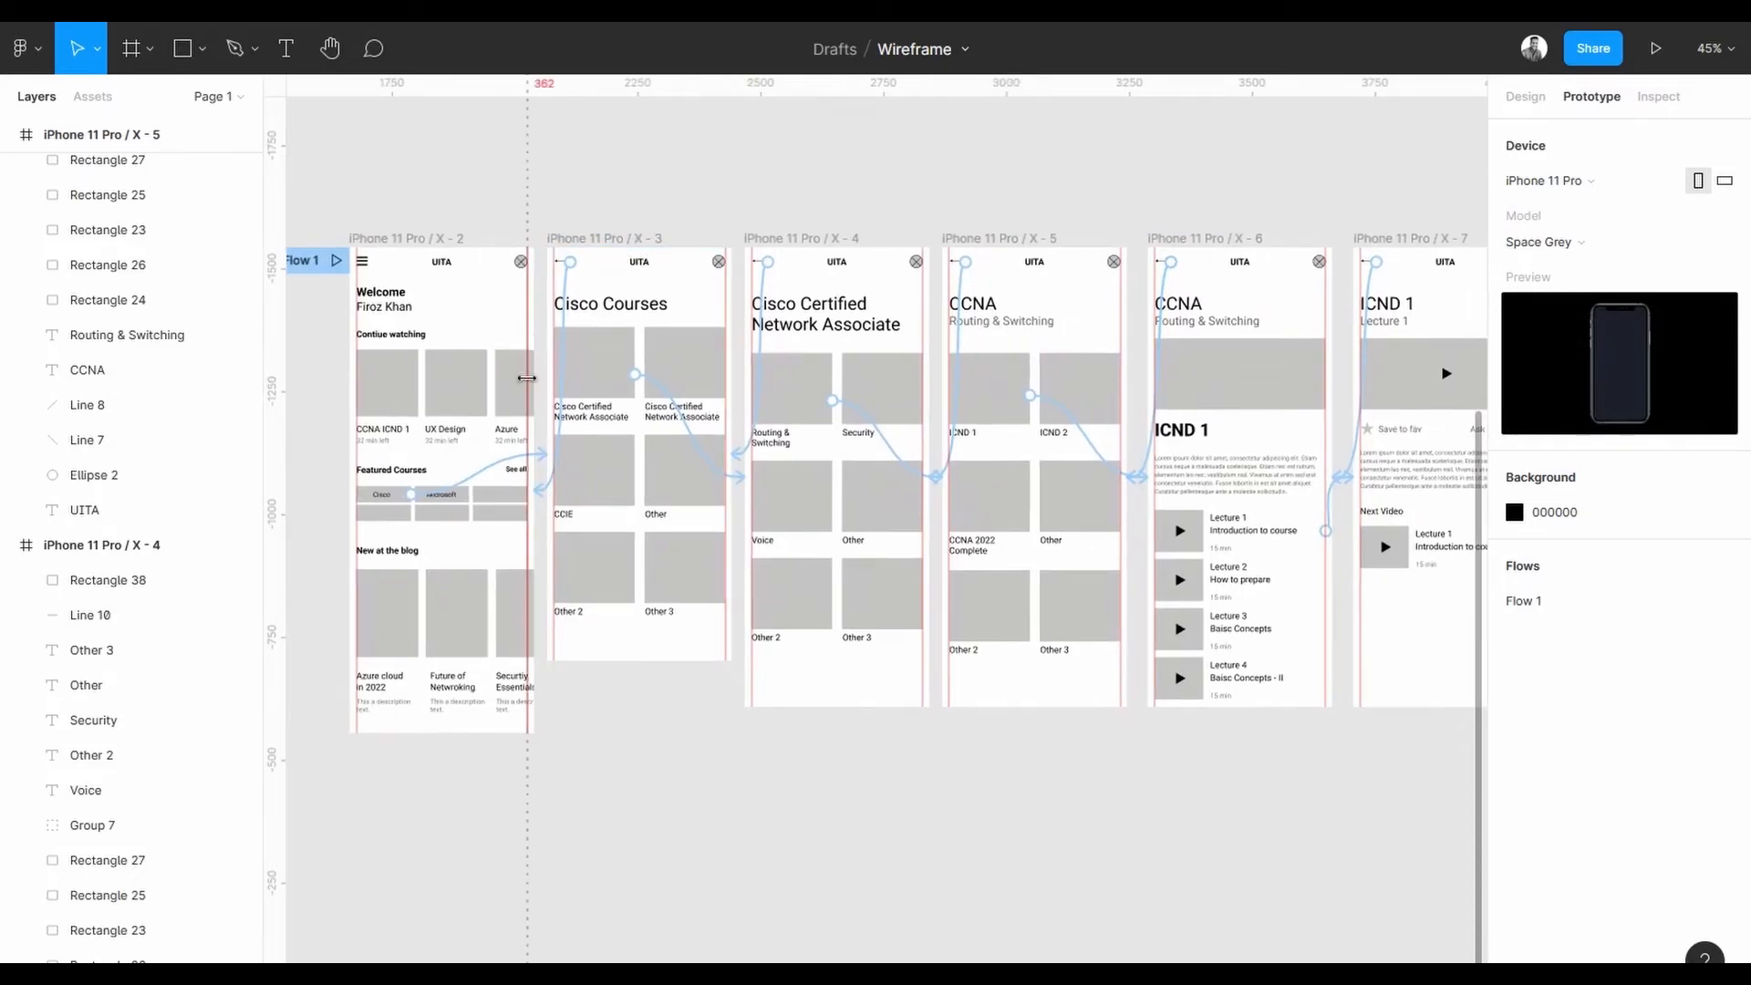
{"action": "left_click", "coordinate": [494, 475]}
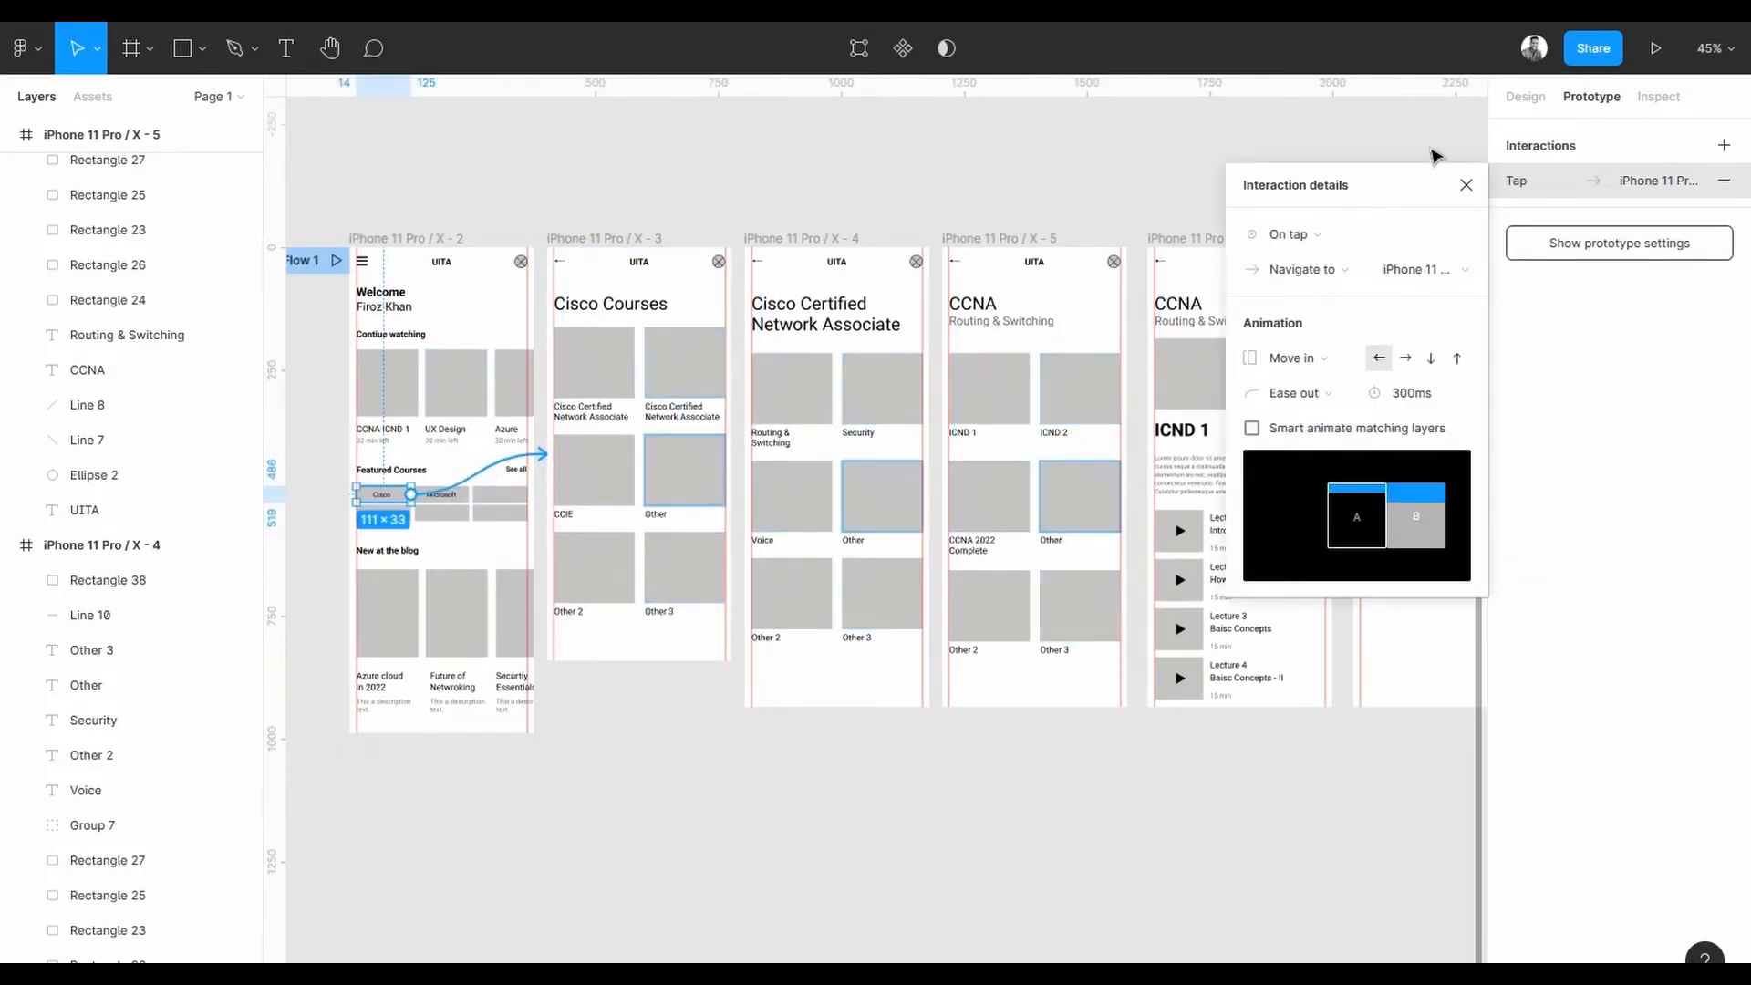
{"action": "left_click", "coordinate": [1465, 184]}
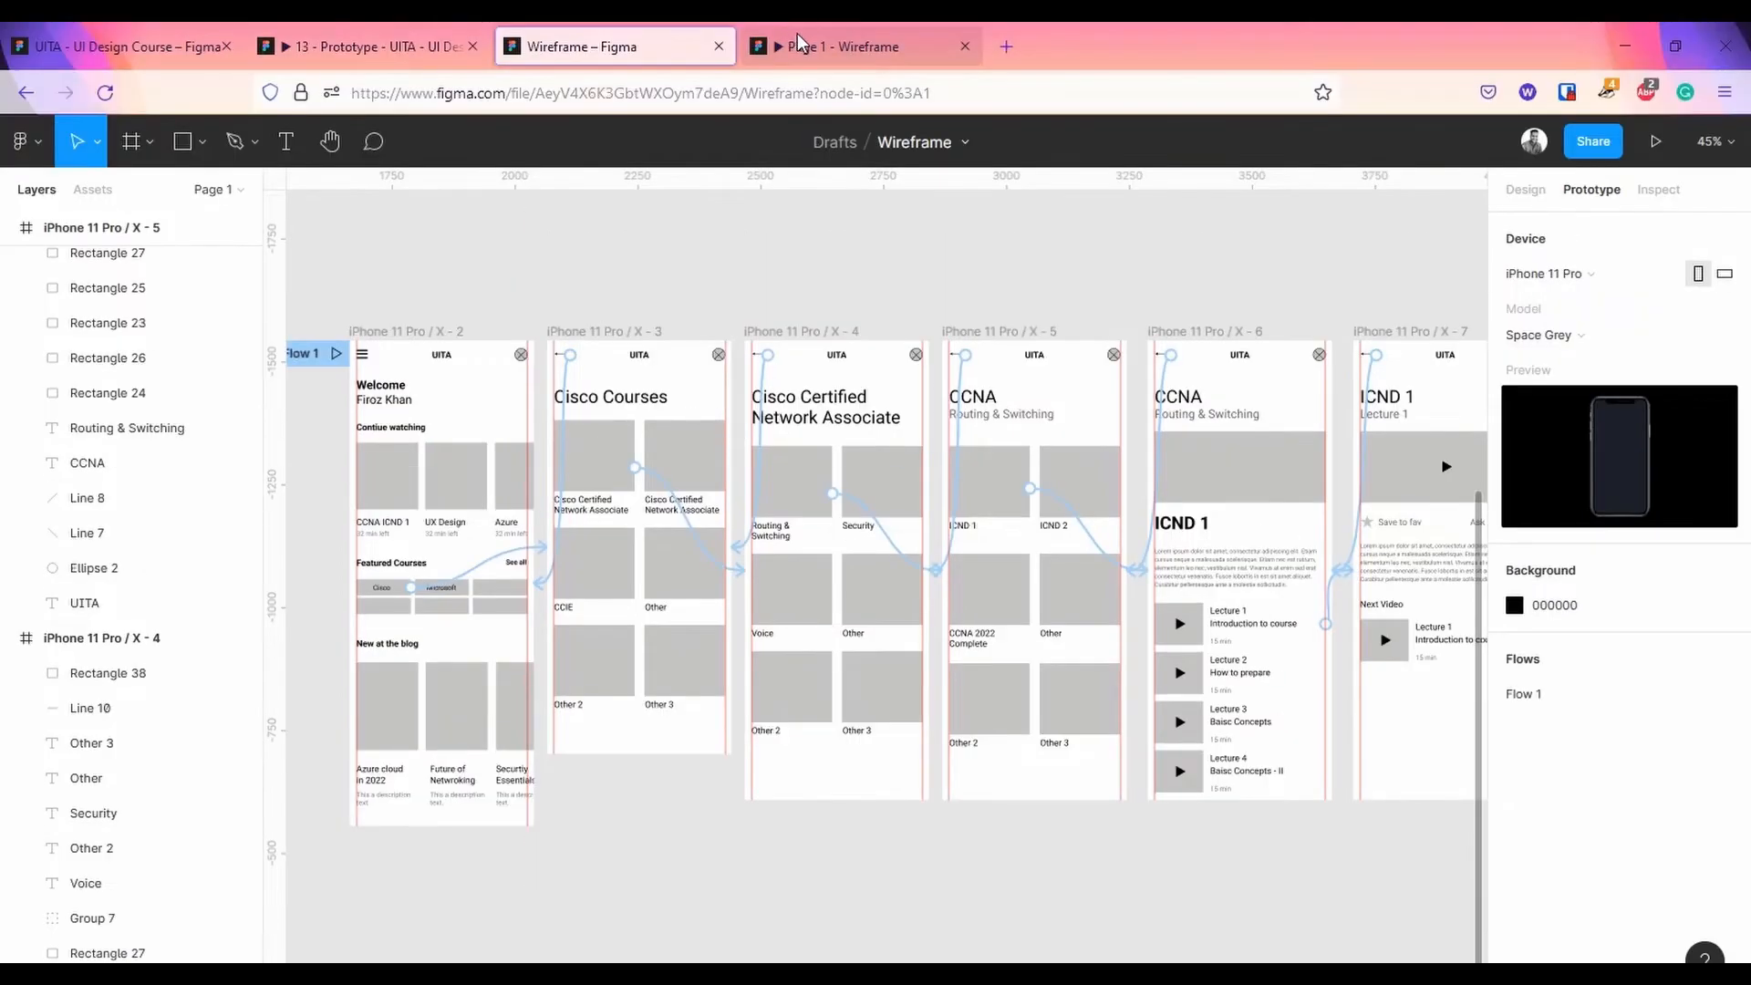
- Switch to the prototype preview, look over the home screen and follow its Cisco link to the Cisco Courses screen
{"action": "left_click", "coordinate": [794, 41]}
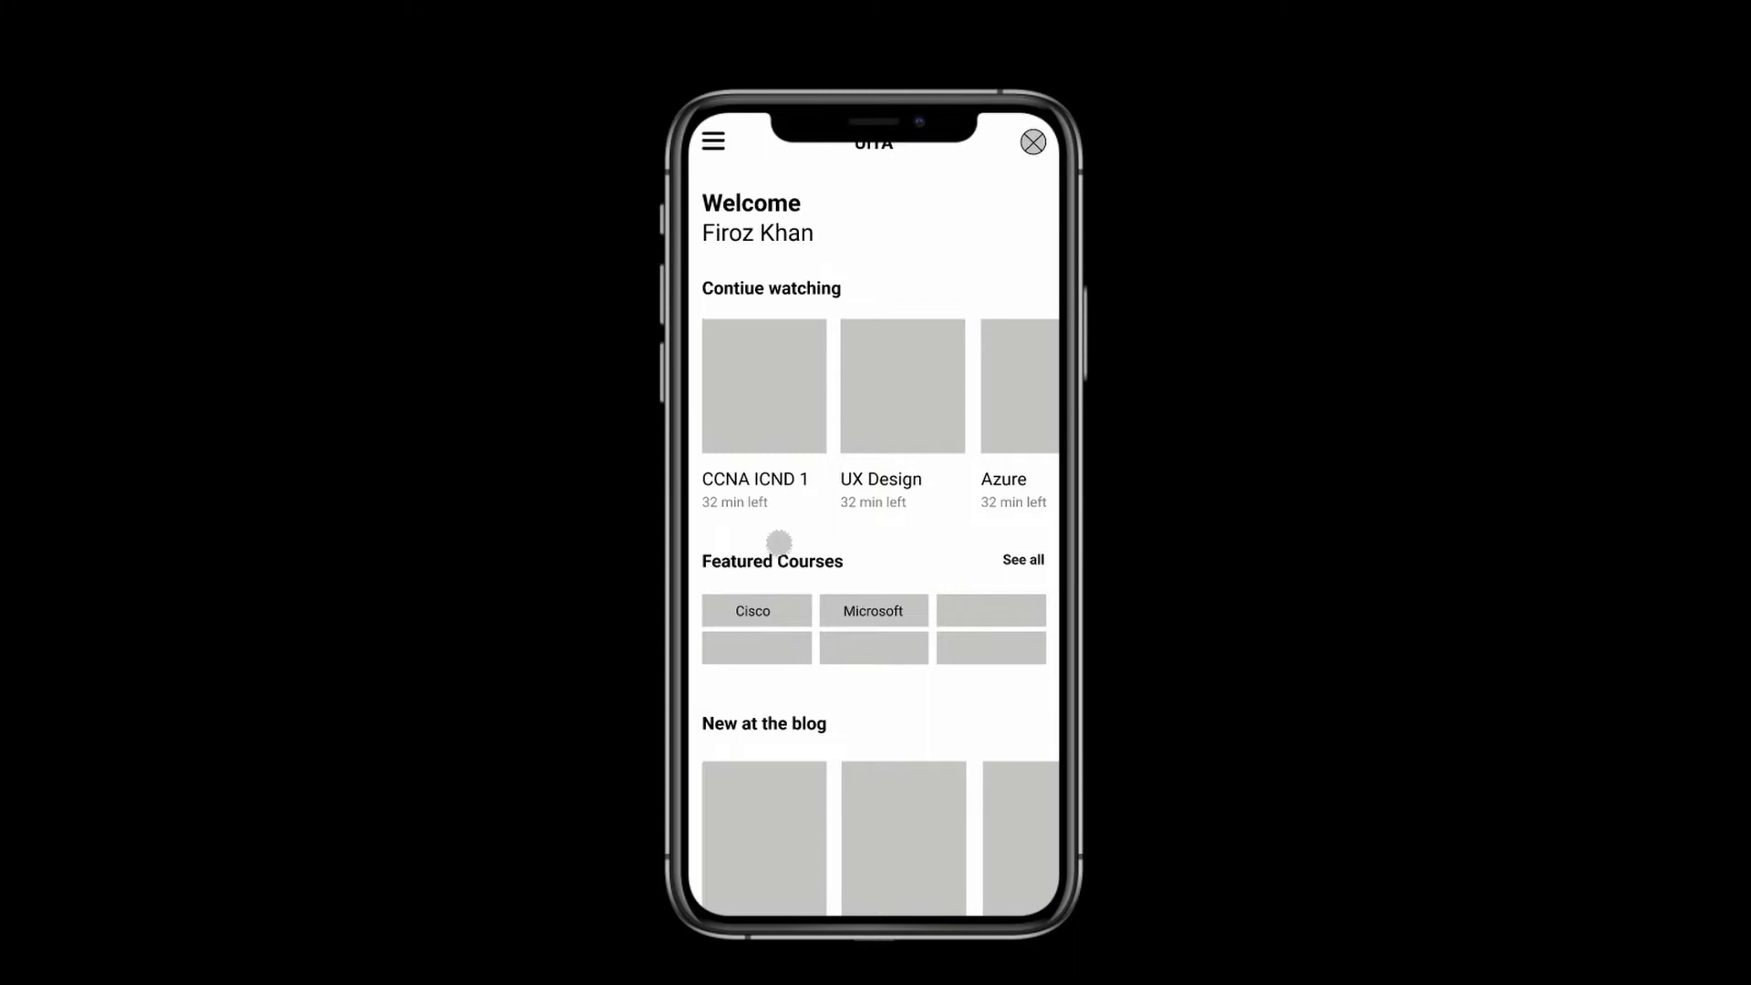
{"action": "scroll", "coordinate": [872, 500], "scroll_direction": "down", "scroll_amount": 2}
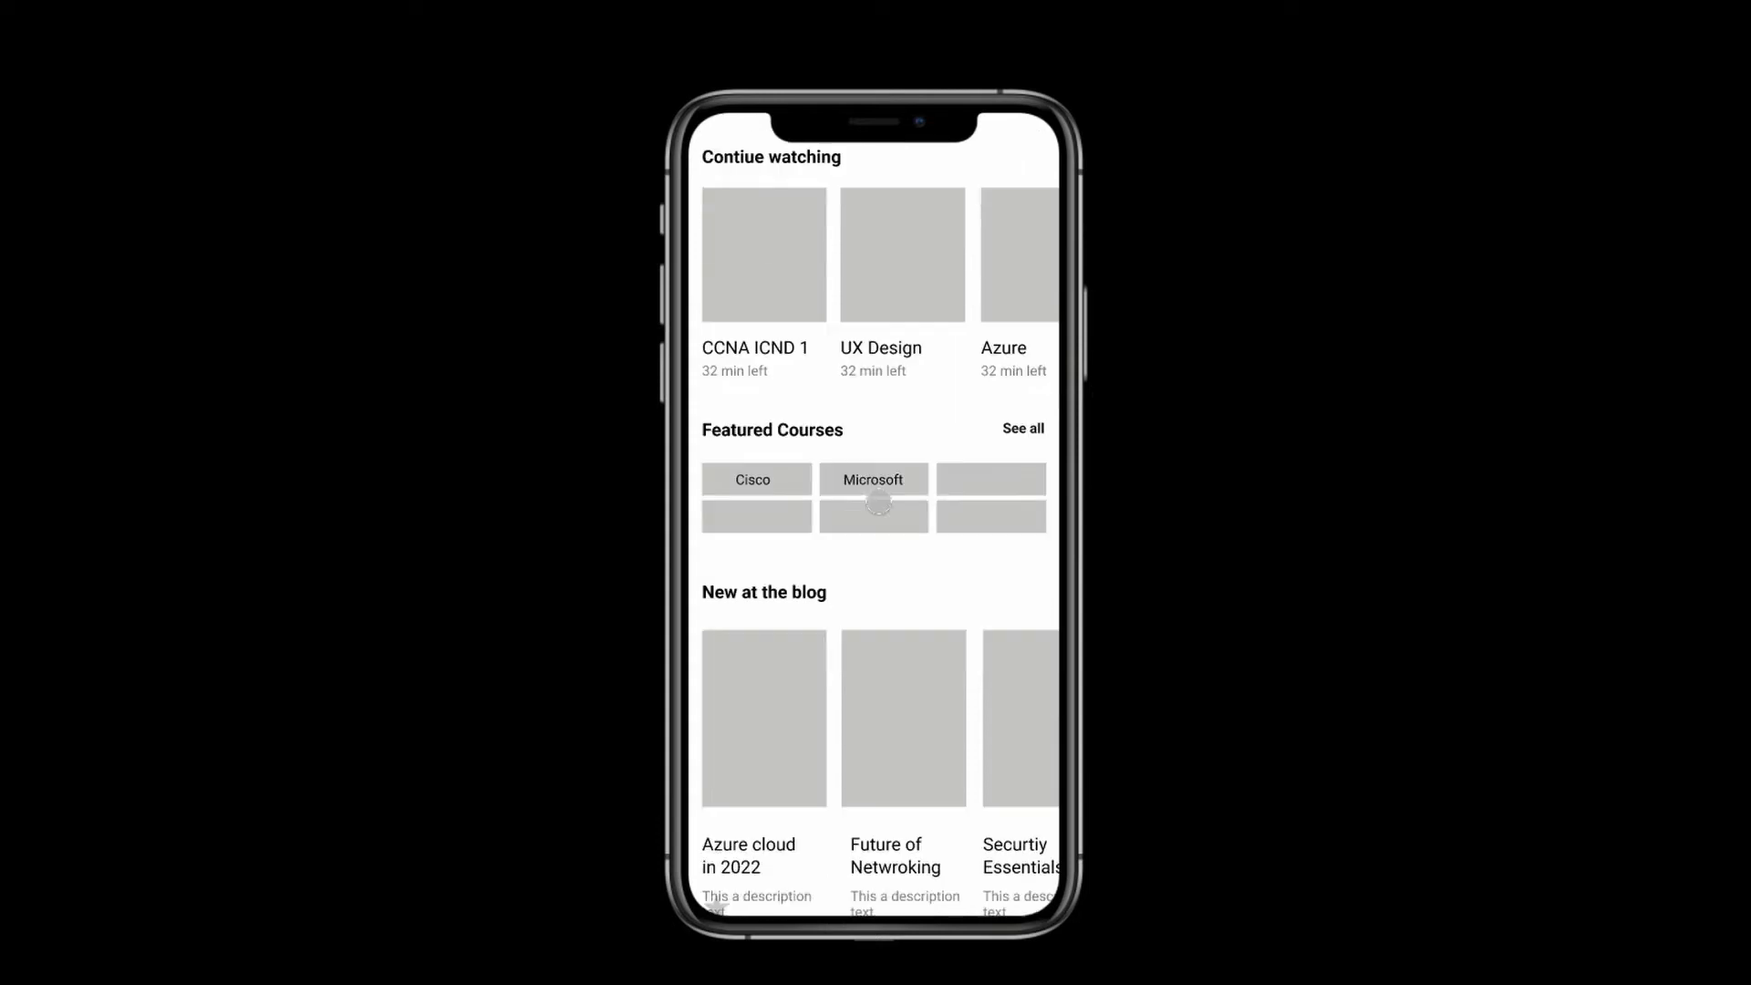
{"action": "scroll", "coordinate": [884, 506], "scroll_direction": "up", "scroll_amount": 2}
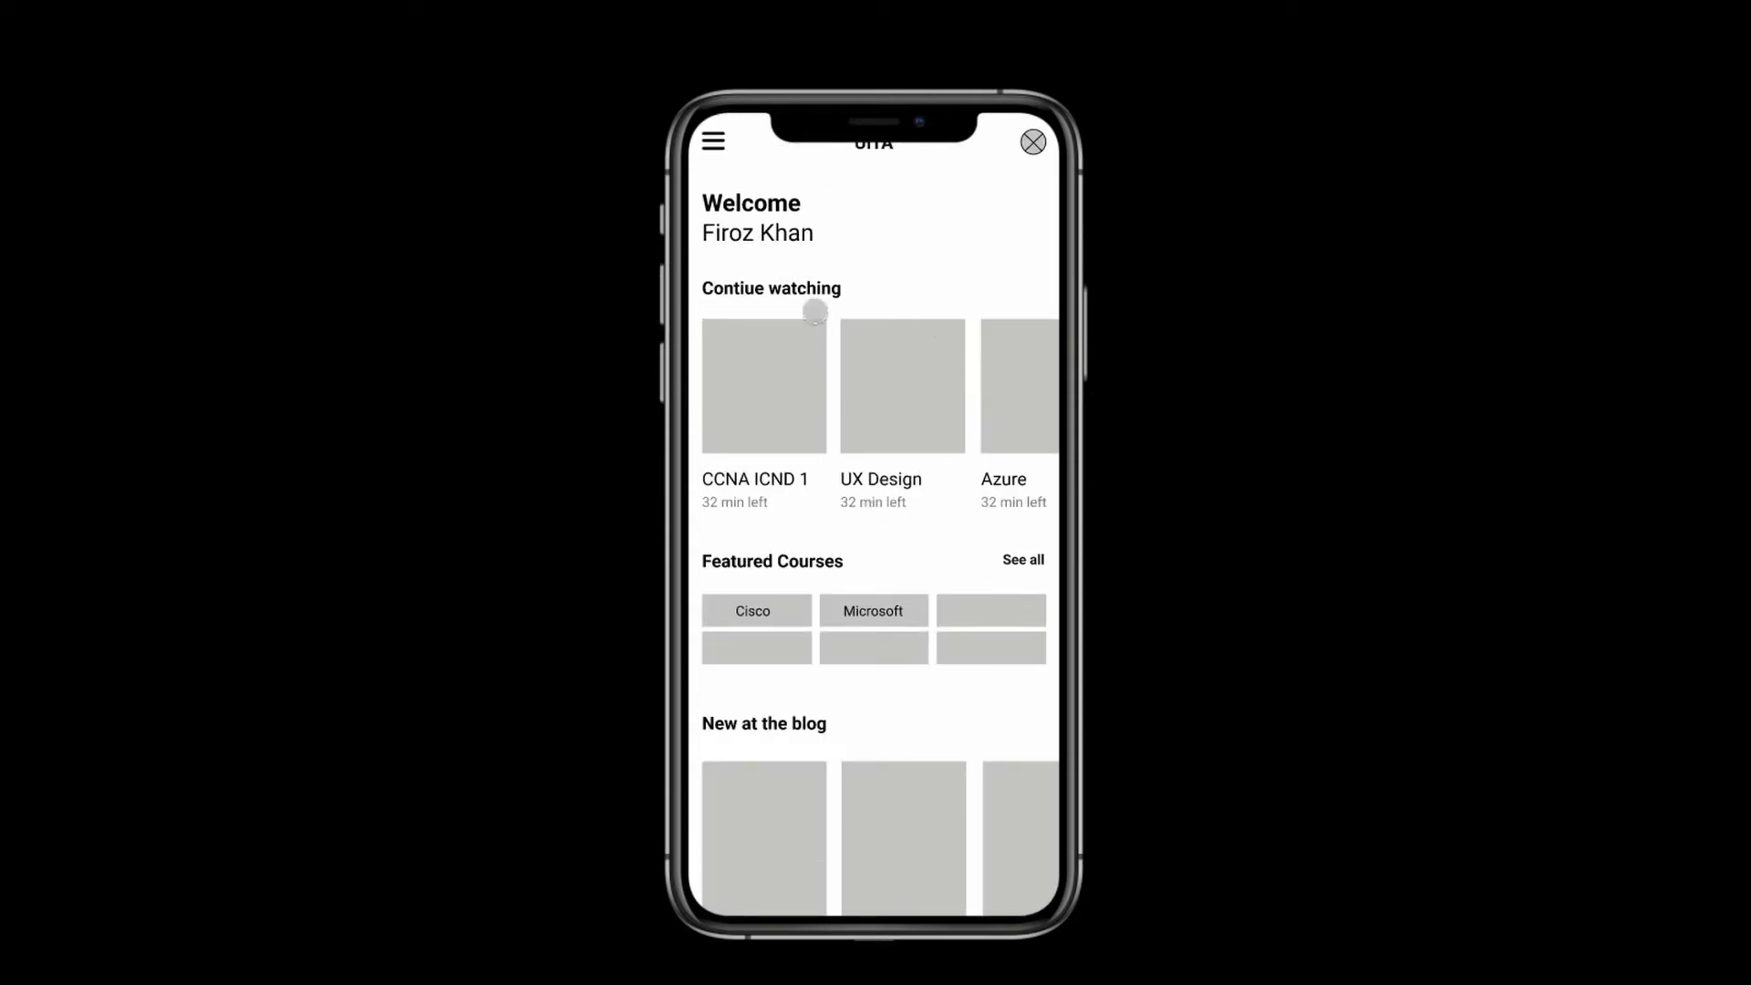
{"action": "scroll", "coordinate": [817, 427], "scroll_direction": "down", "scroll_amount": 1}
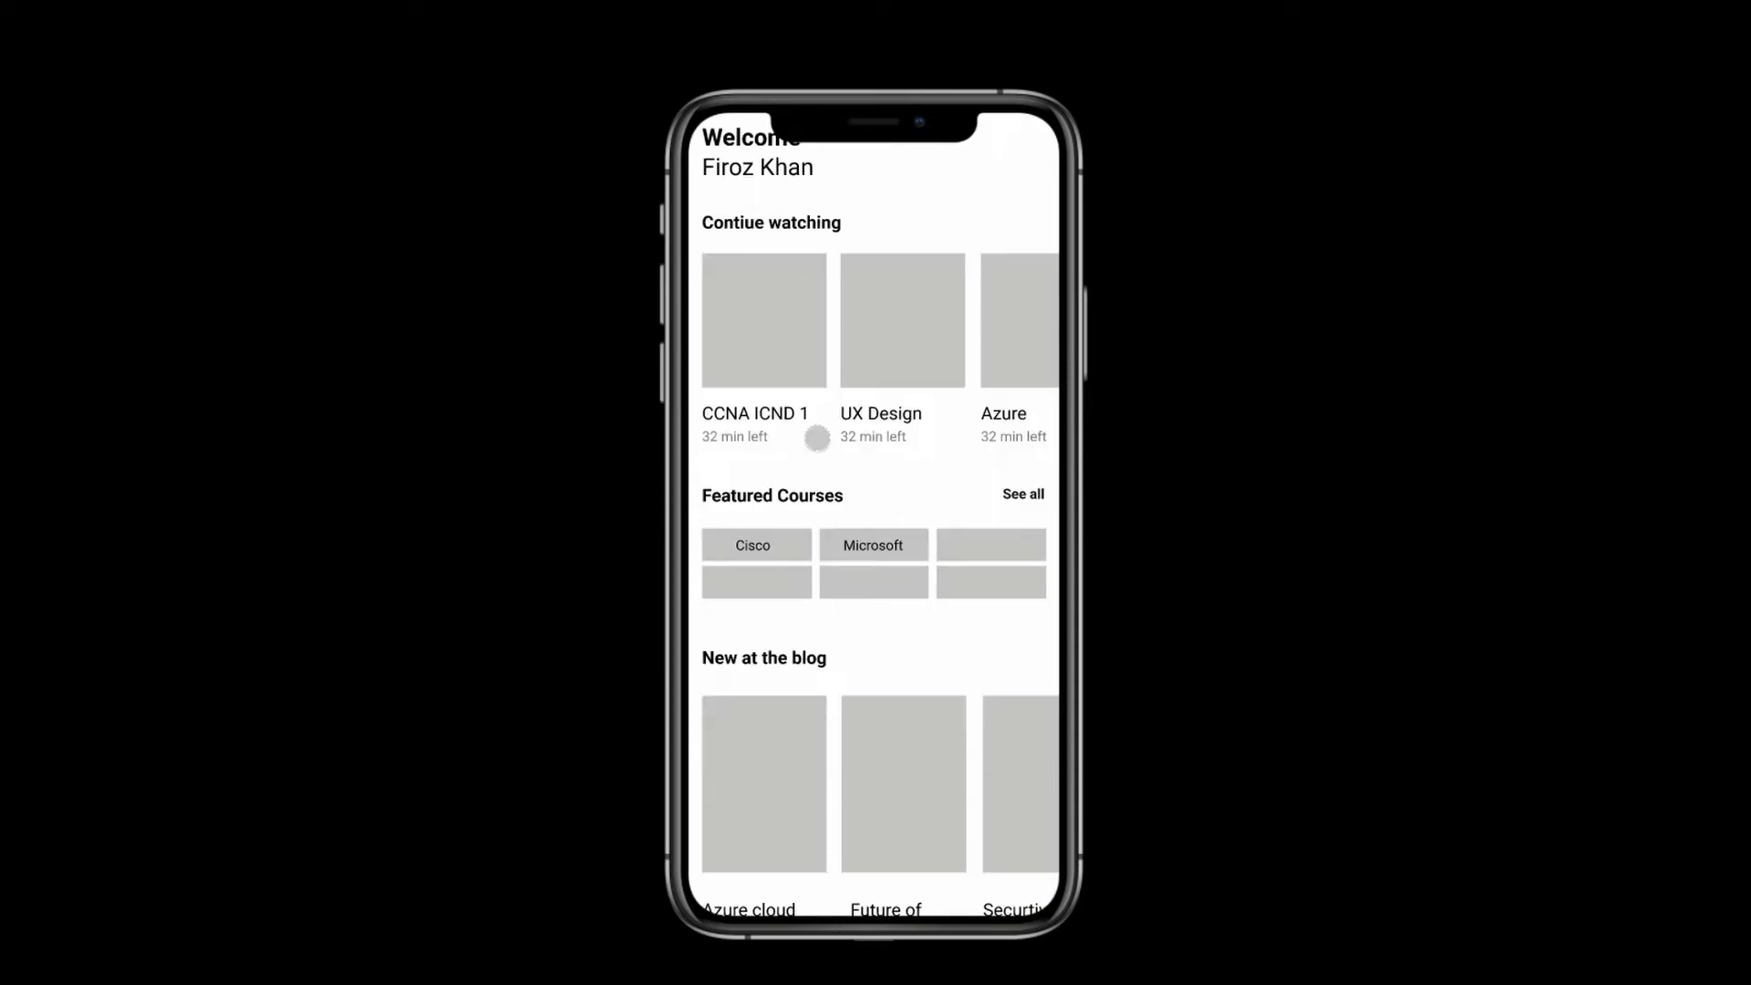
{"action": "left_click", "coordinate": [775, 531]}
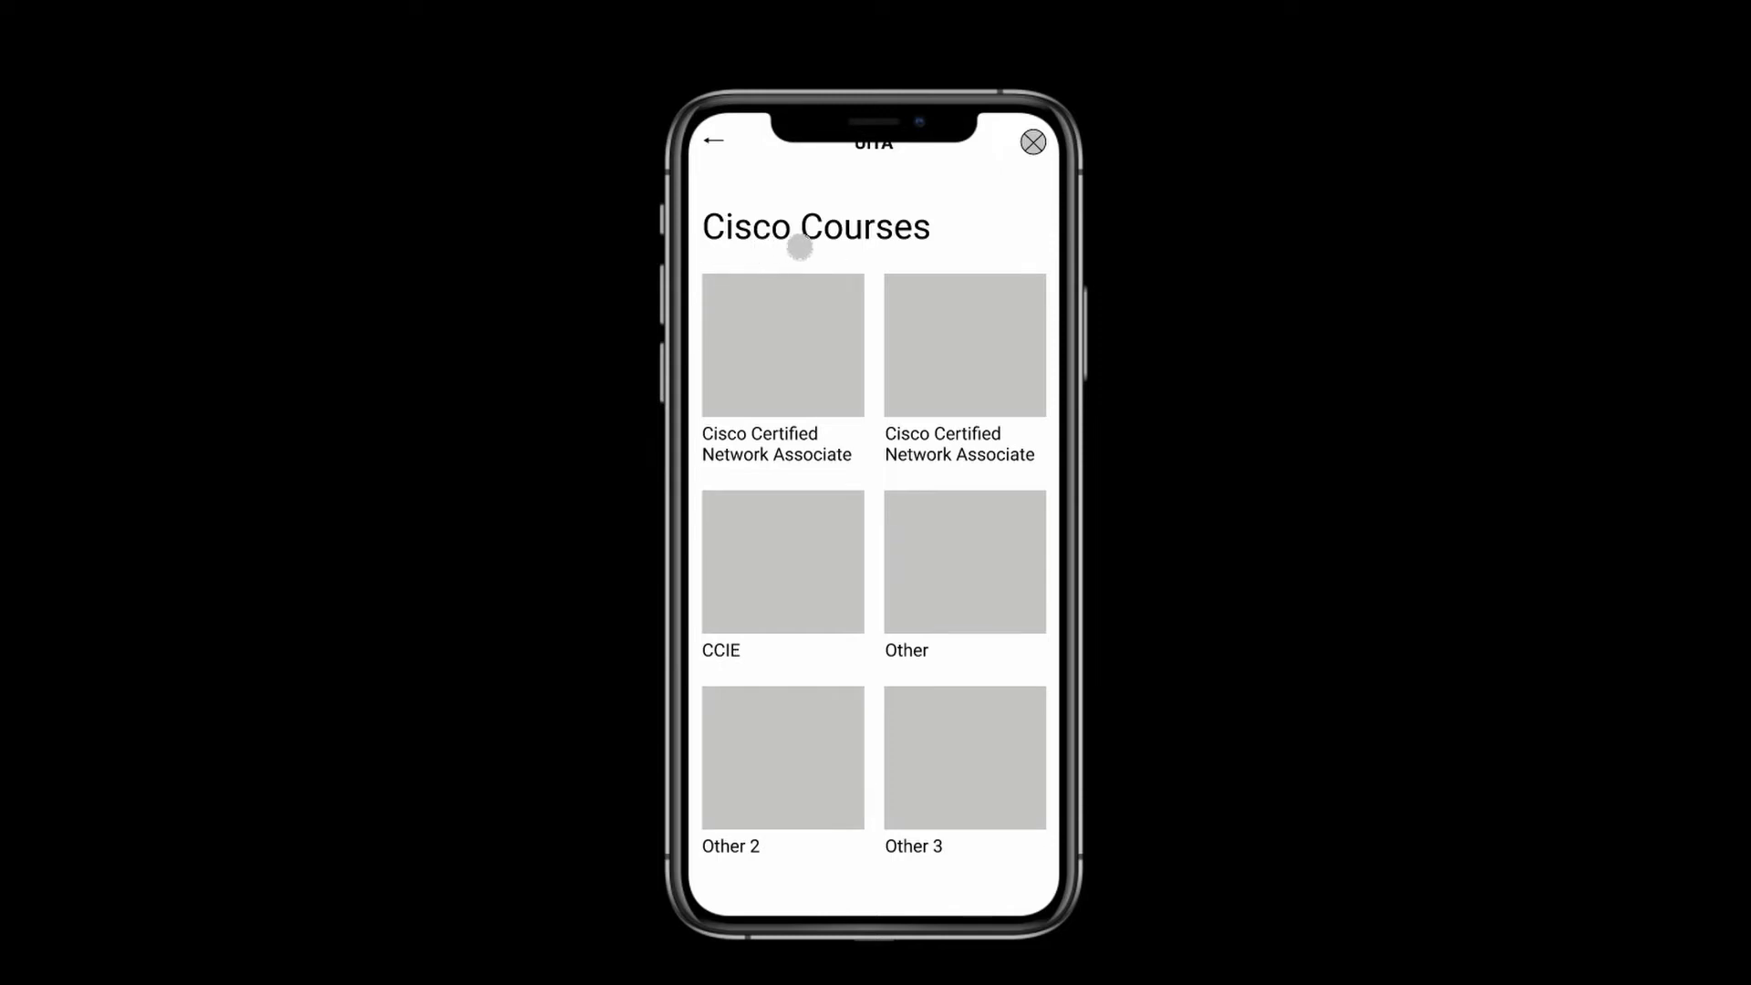
- Test the forward links from Cisco Courses through the first Cisco Certified Network Associate card and on through Routing & Switching
{"action": "scroll", "coordinate": [903, 333], "scroll_direction": "down", "scroll_amount": 1}
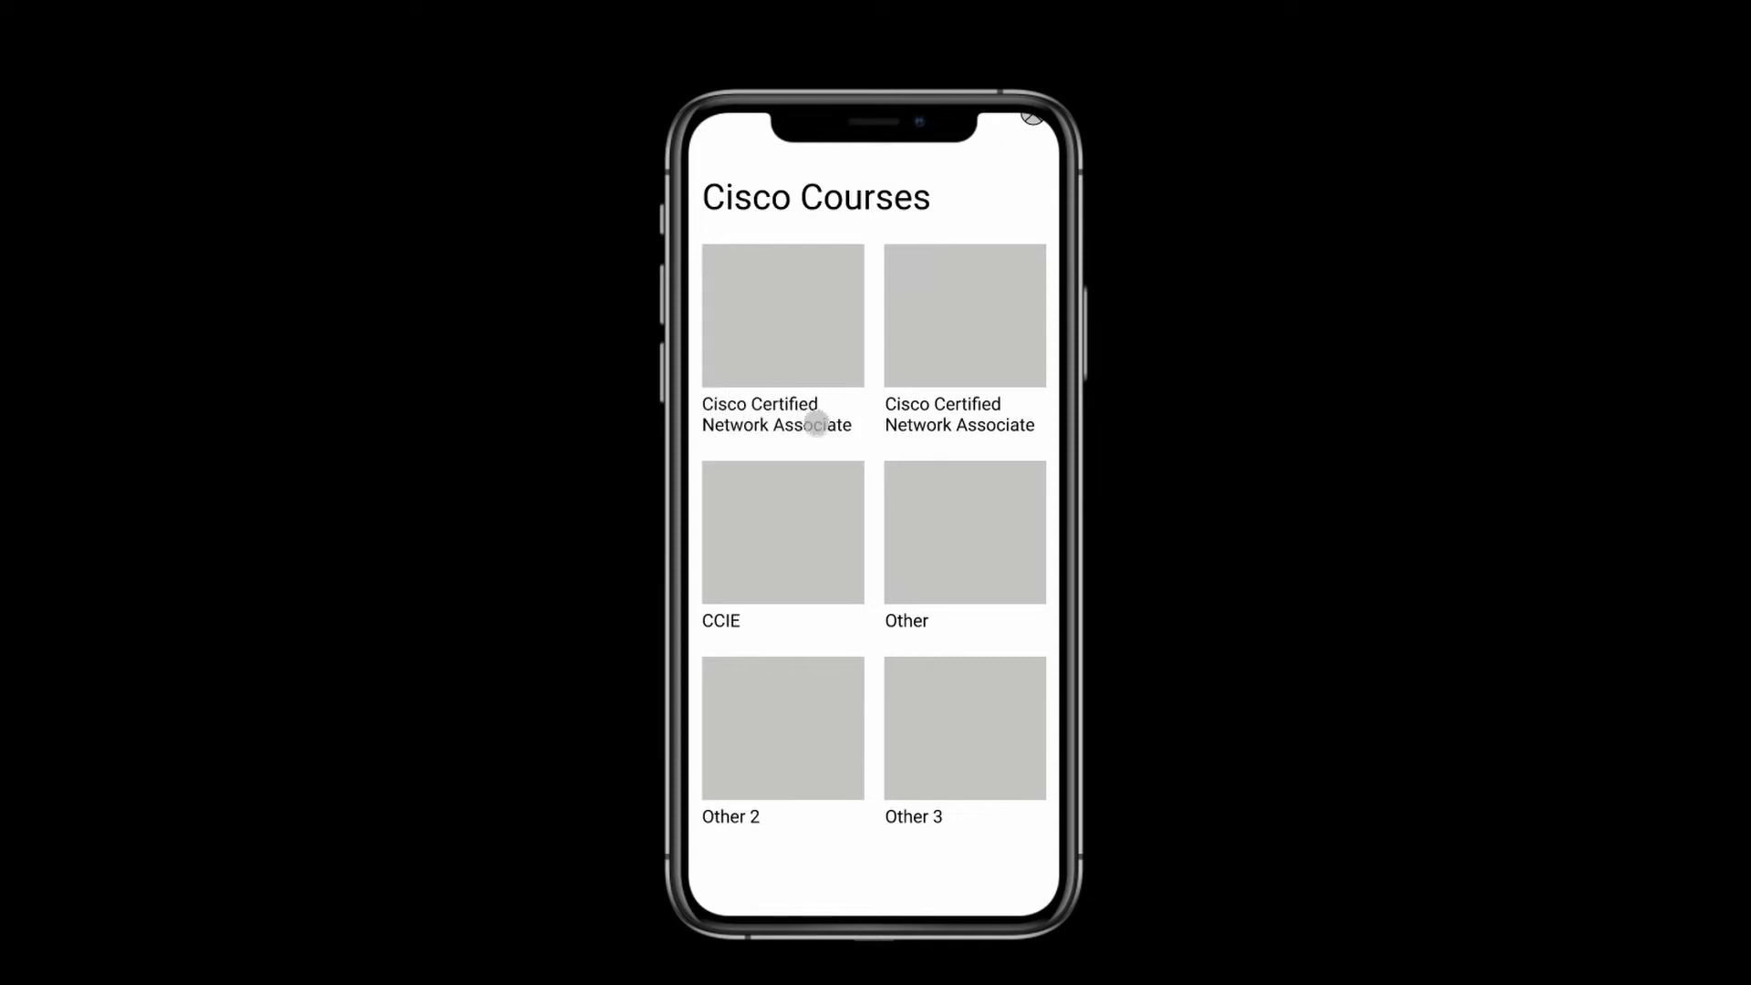
{"action": "scroll", "coordinate": [770, 401], "scroll_direction": "up", "scroll_amount": 1}
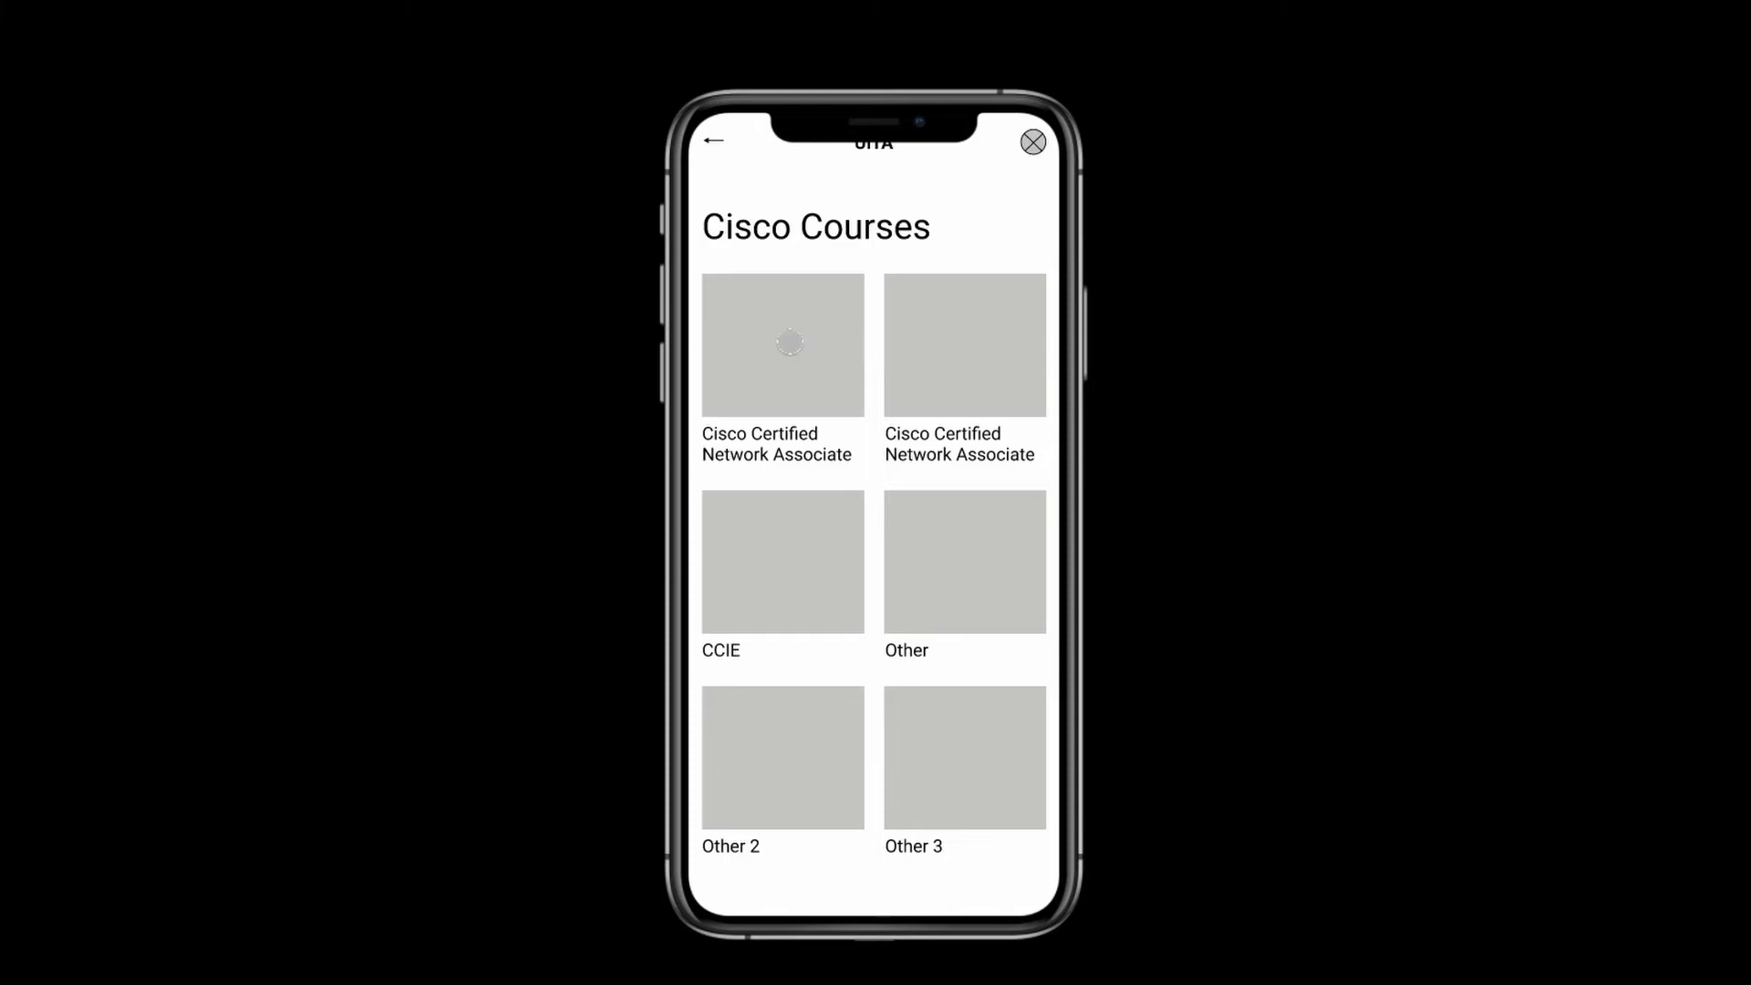
{"action": "key", "text": "Escape"}
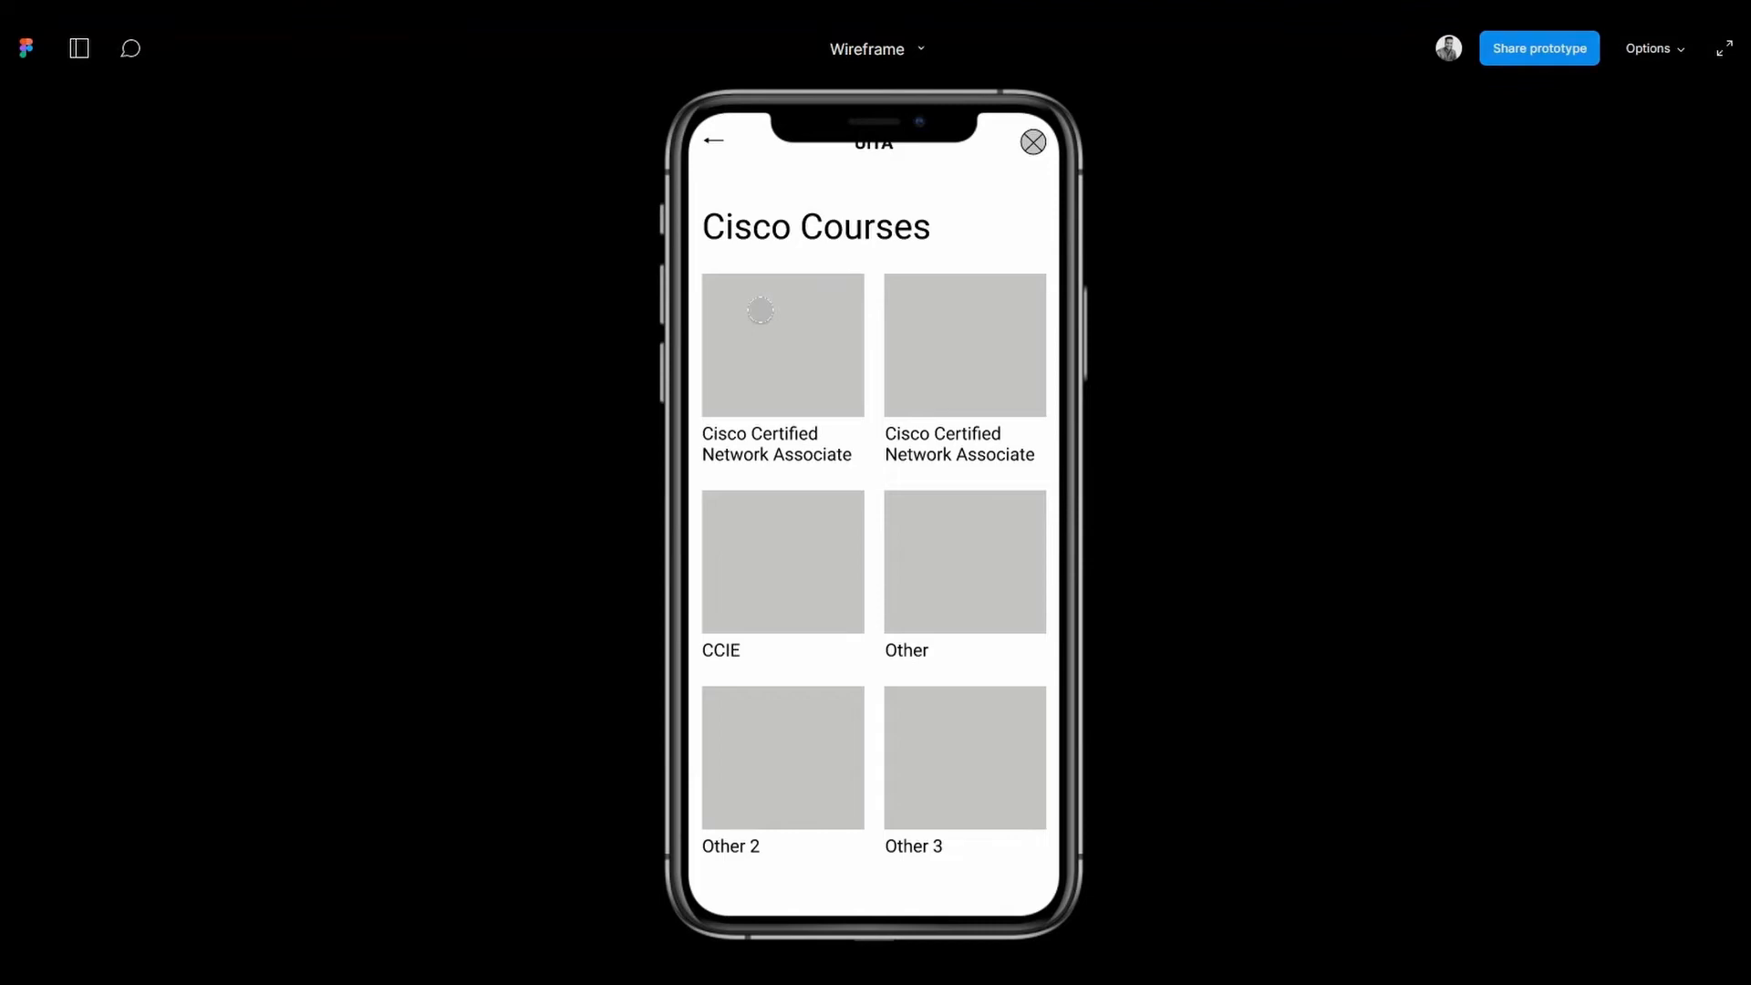
{"action": "left_click", "coordinate": [760, 310]}
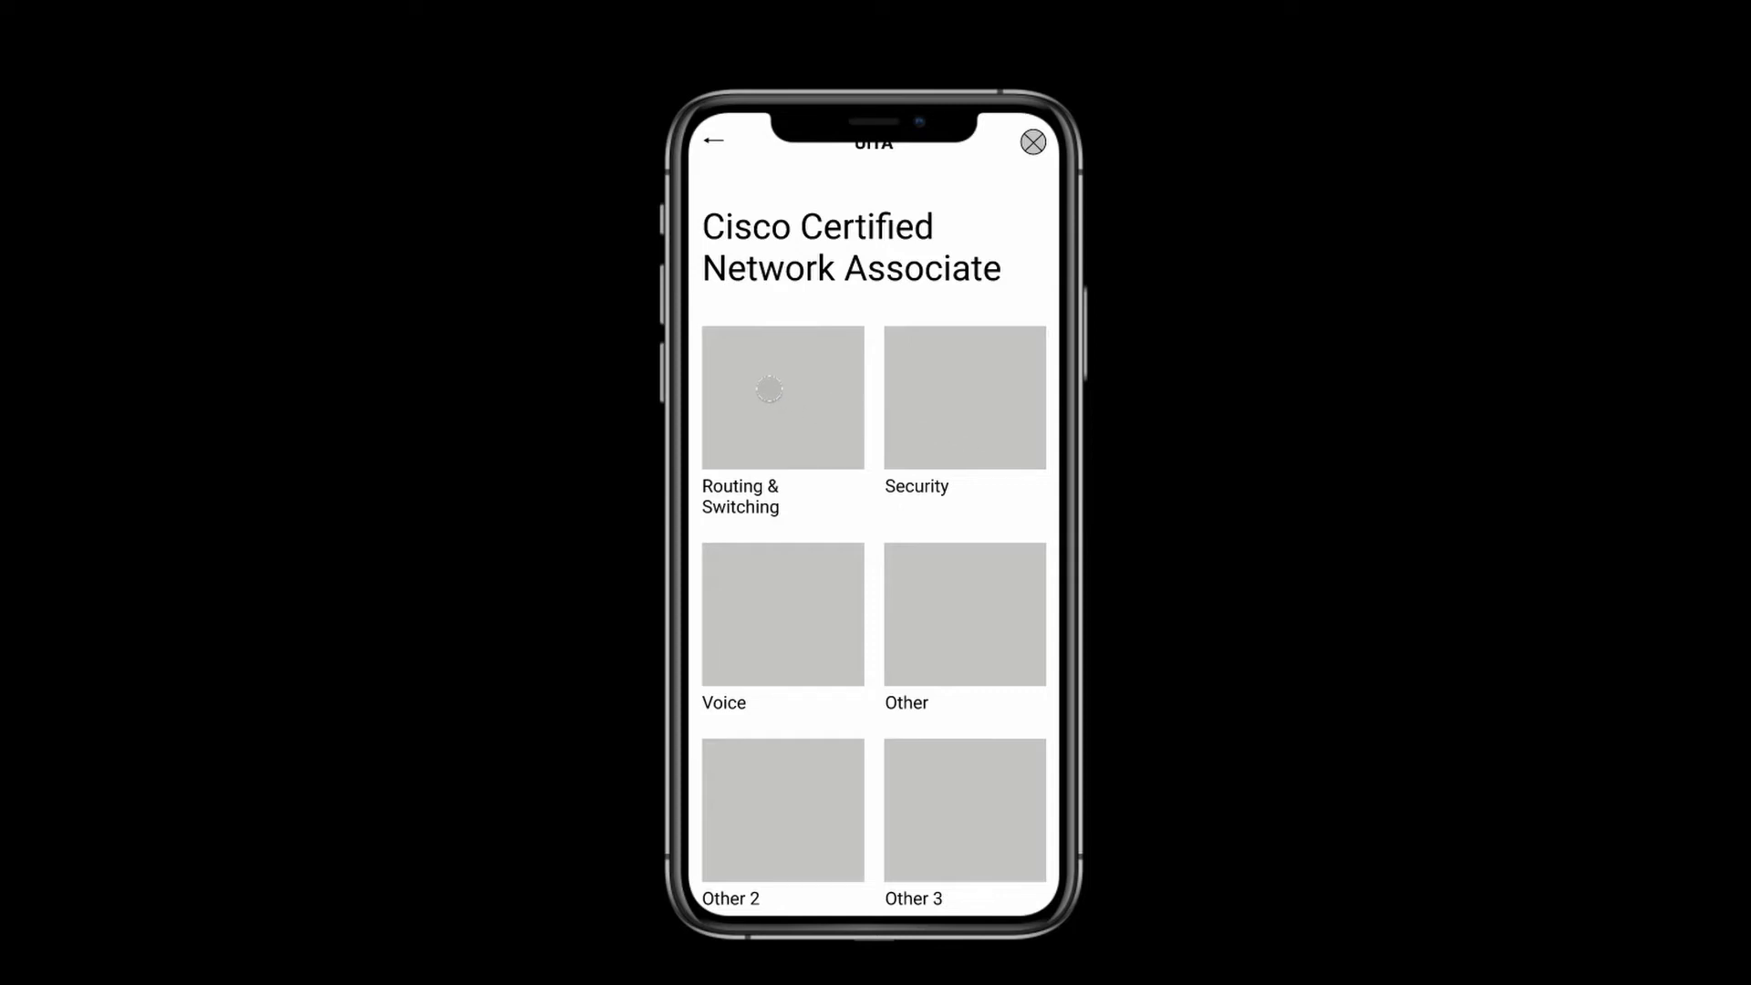
{"action": "left_click", "coordinate": [769, 390]}
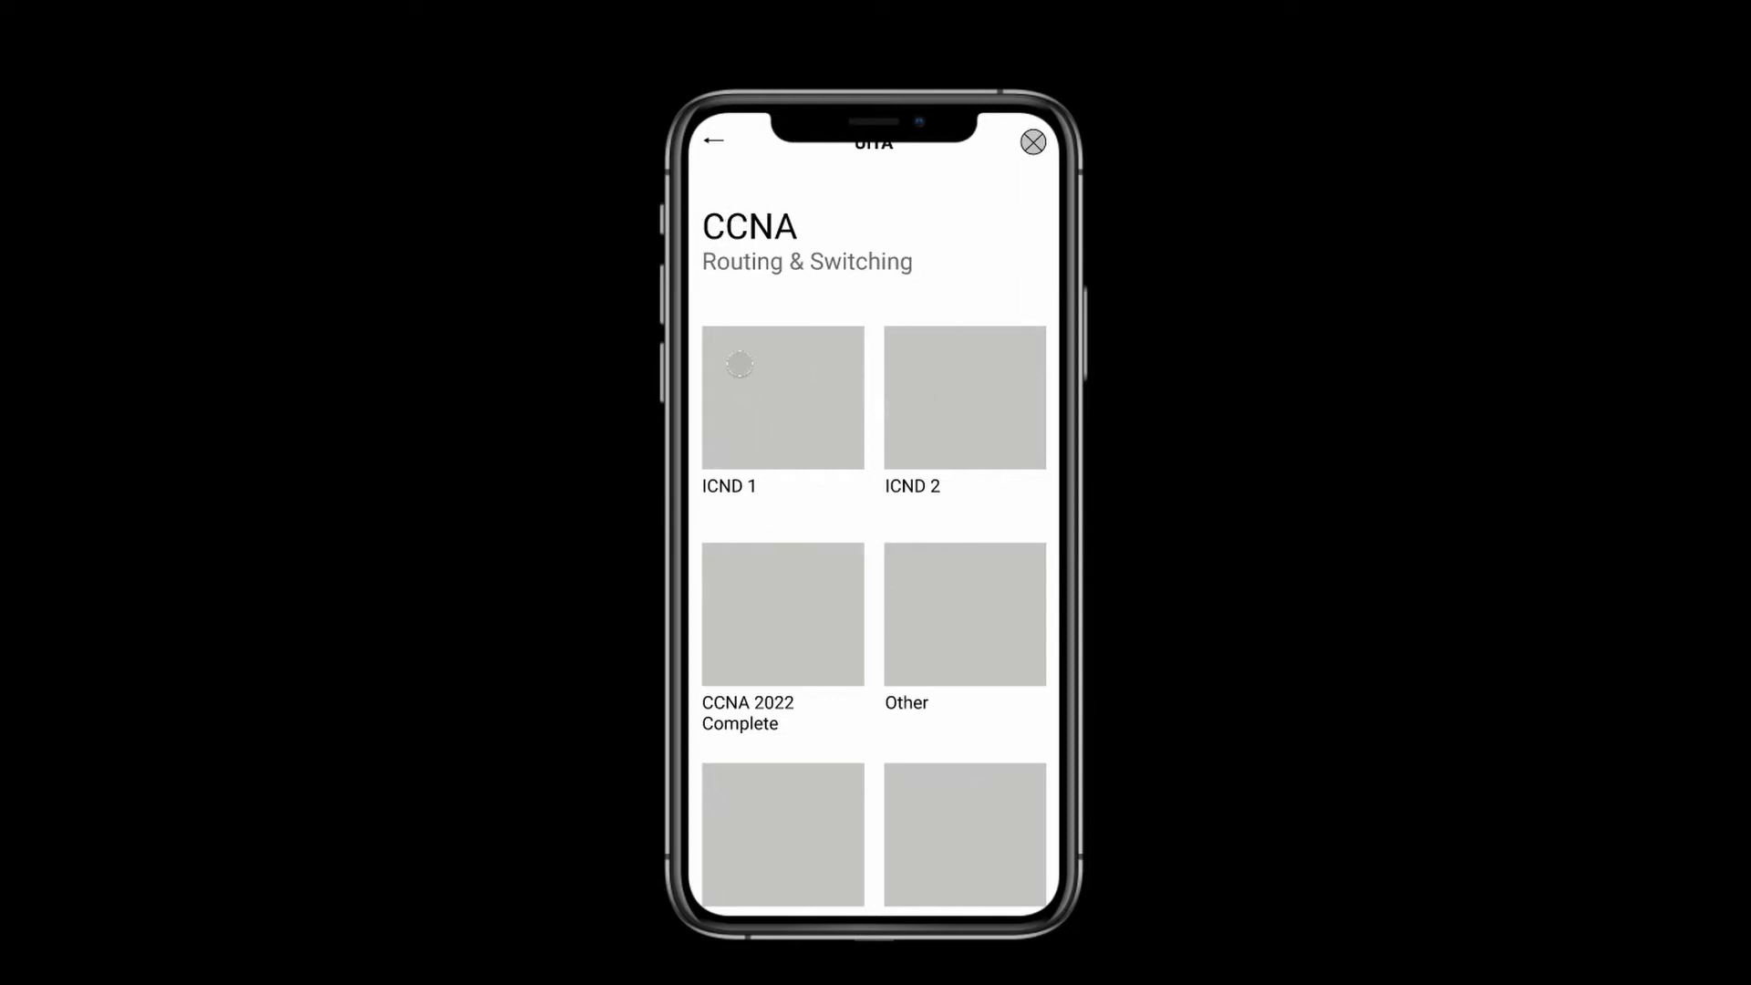
- Look through the CCNA Routing & Switching course list and open the ICND 1 course
{"action": "scroll", "coordinate": [811, 430], "scroll_direction": "down", "scroll_amount": 3}
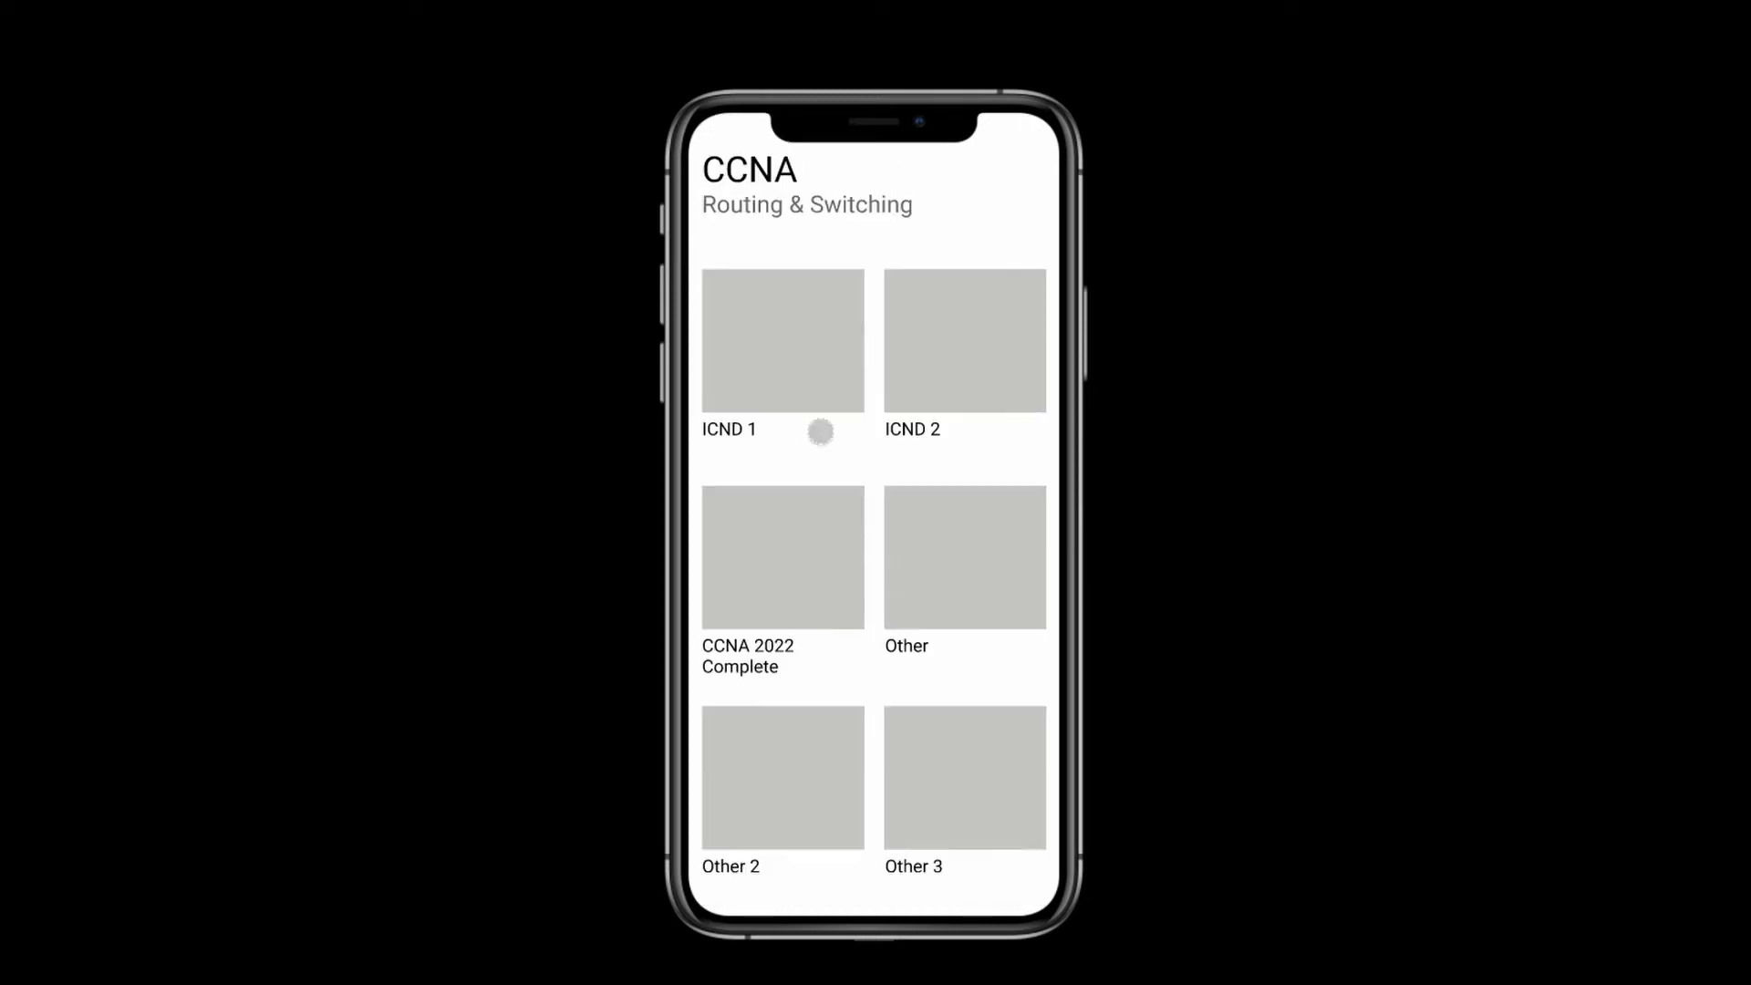
{"action": "scroll", "coordinate": [784, 410], "scroll_direction": "up", "scroll_amount": 3}
{"action": "left_click", "coordinate": [743, 383]}
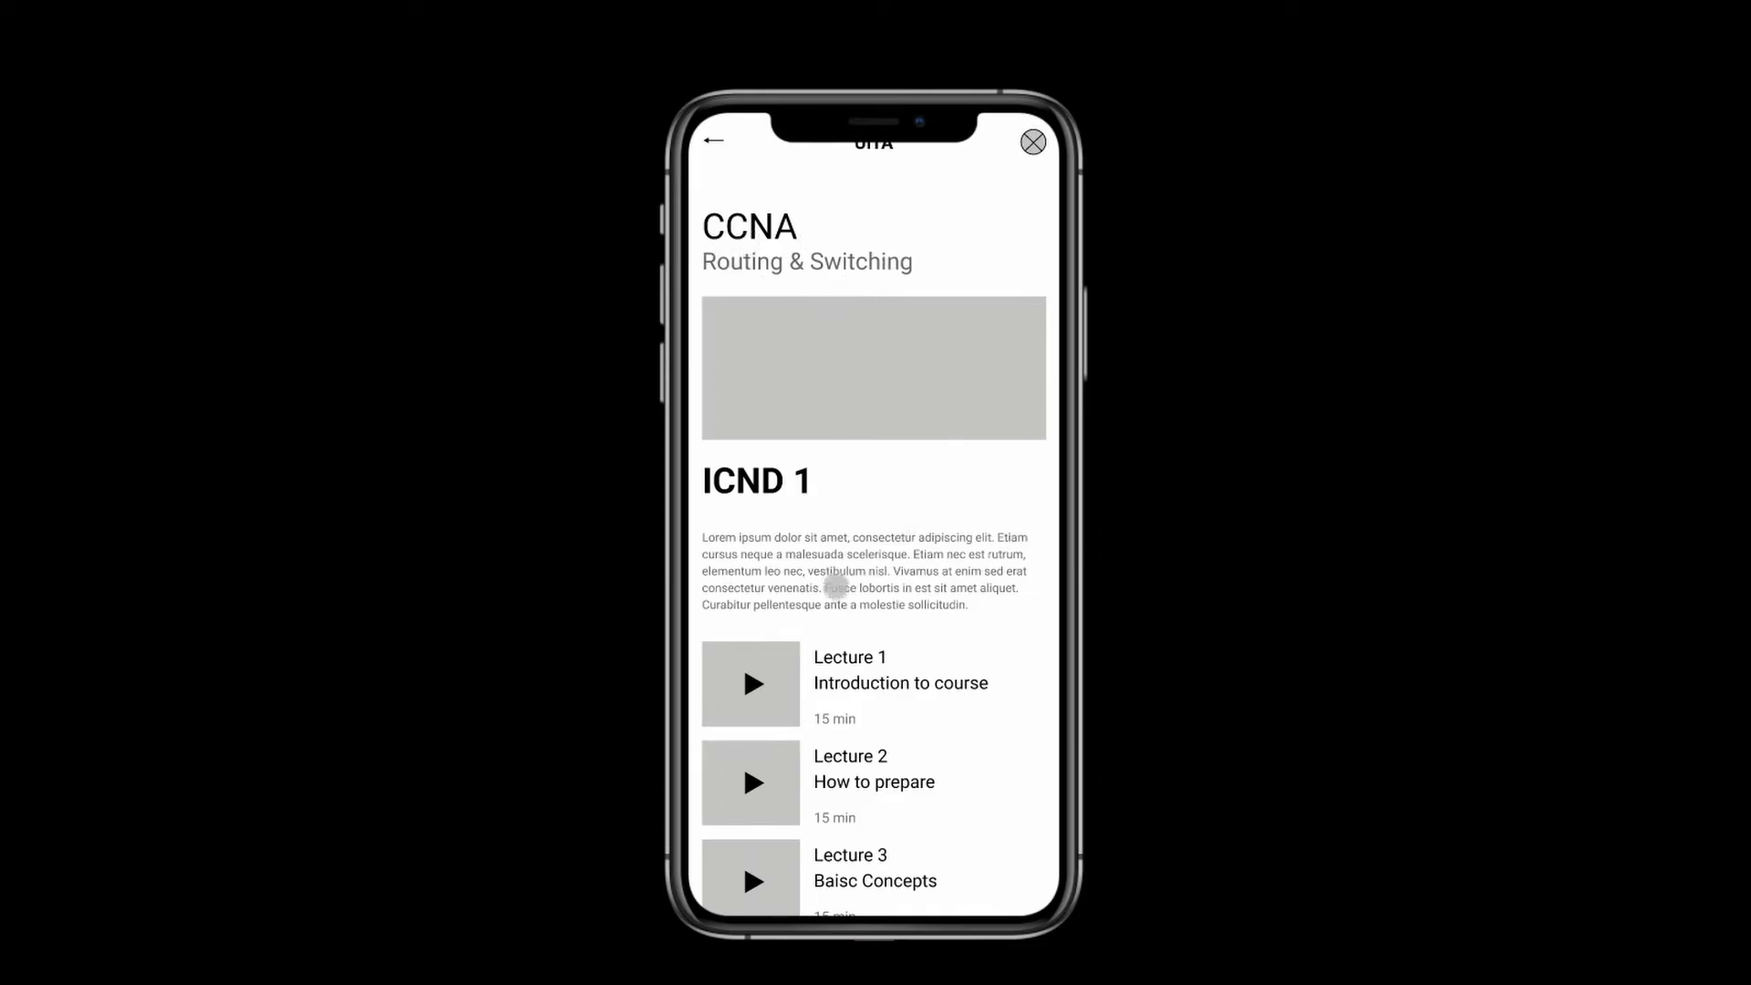
- Look through the ICND 1 lecture list and open Lecture 1, Introduction to course
{"action": "scroll", "coordinate": [836, 589], "scroll_direction": "down", "scroll_amount": 2}
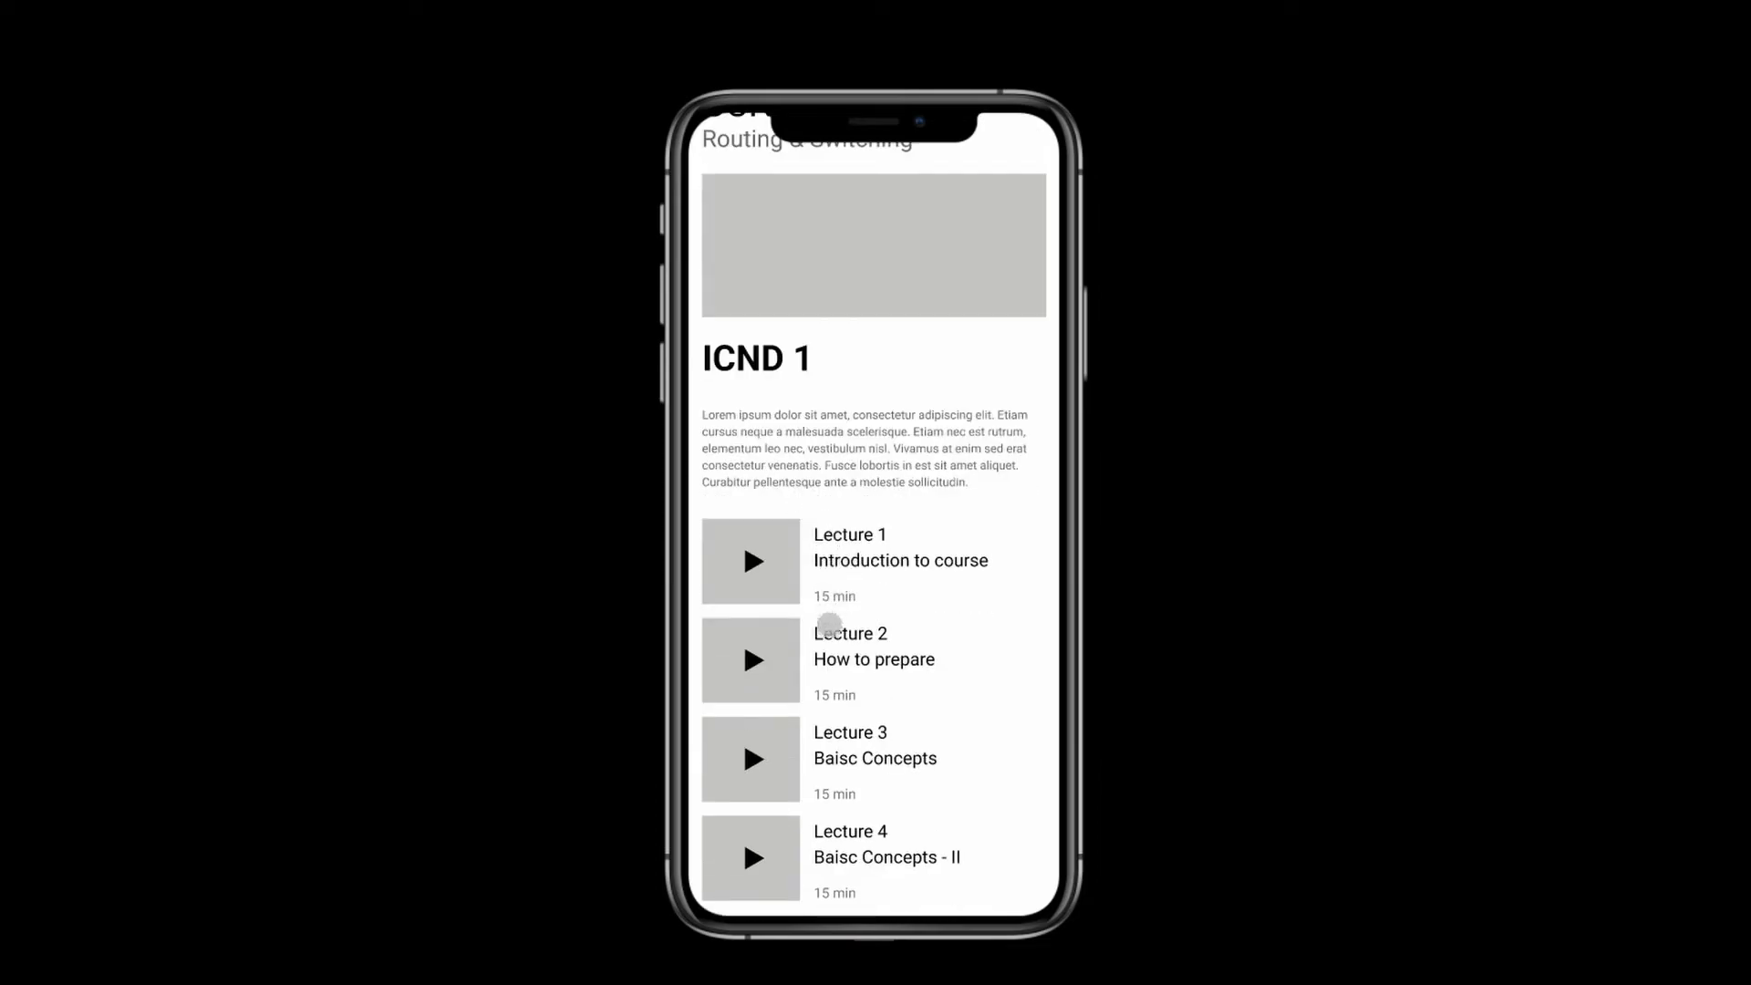
{"action": "scroll", "coordinate": [862, 566], "scroll_direction": "up", "scroll_amount": 2}
{"action": "scroll", "coordinate": [880, 704], "scroll_direction": "down", "scroll_amount": 2}
{"action": "scroll", "coordinate": [864, 665], "scroll_direction": "up", "scroll_amount": 2}
{"action": "left_click", "coordinate": [845, 660]}
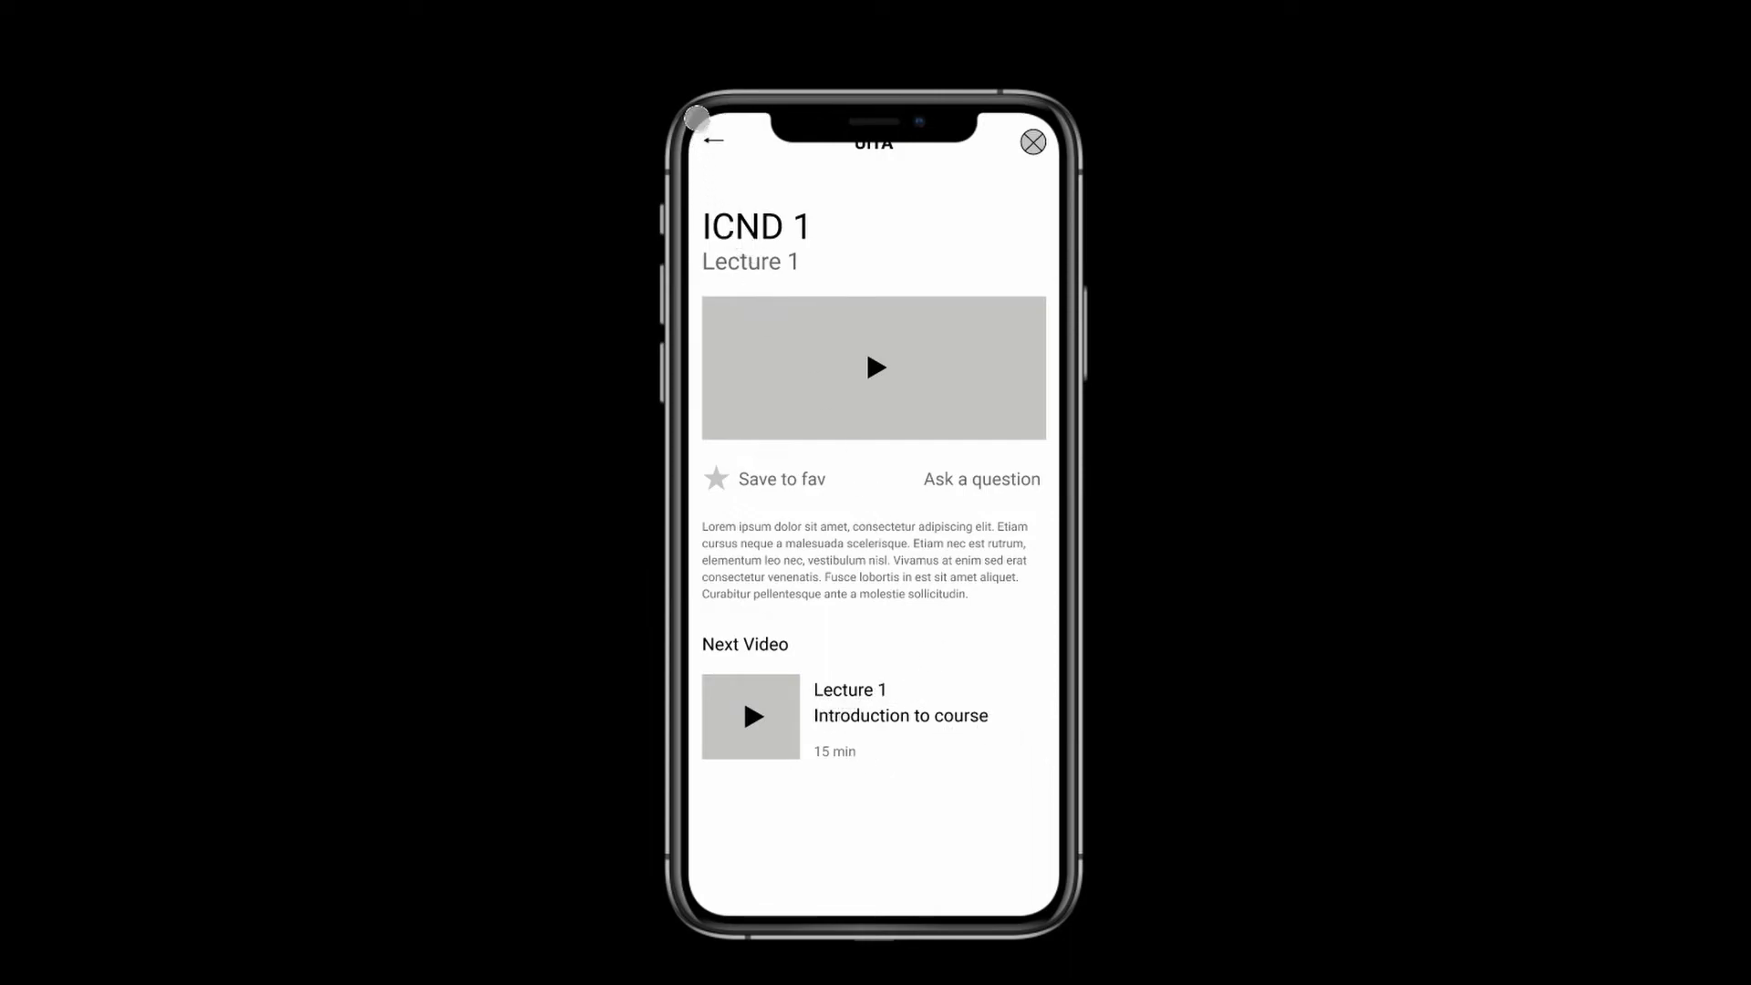
- Test the back arrows by returning from the Lecture 1 screen through the course screens to the home screen
{"action": "left_click", "coordinate": [697, 120]}
{"action": "left_click", "coordinate": [696, 133]}
{"action": "left_click", "coordinate": [697, 132]}
{"action": "left_click", "coordinate": [691, 131]}
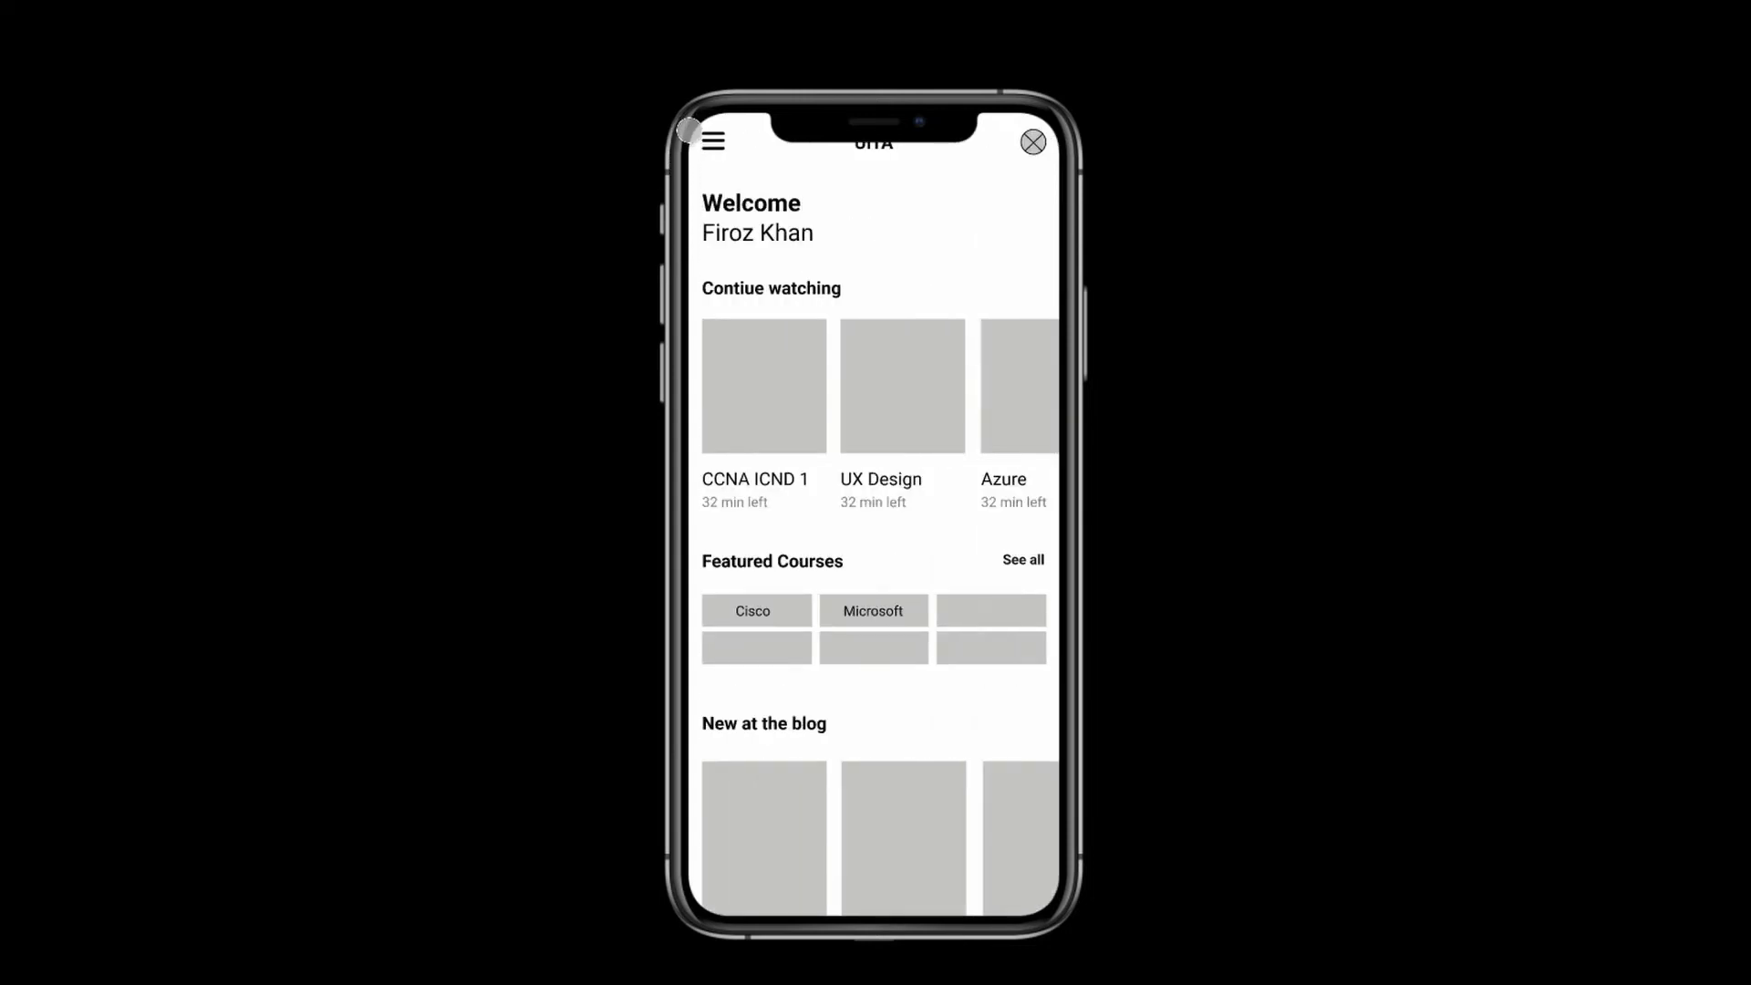